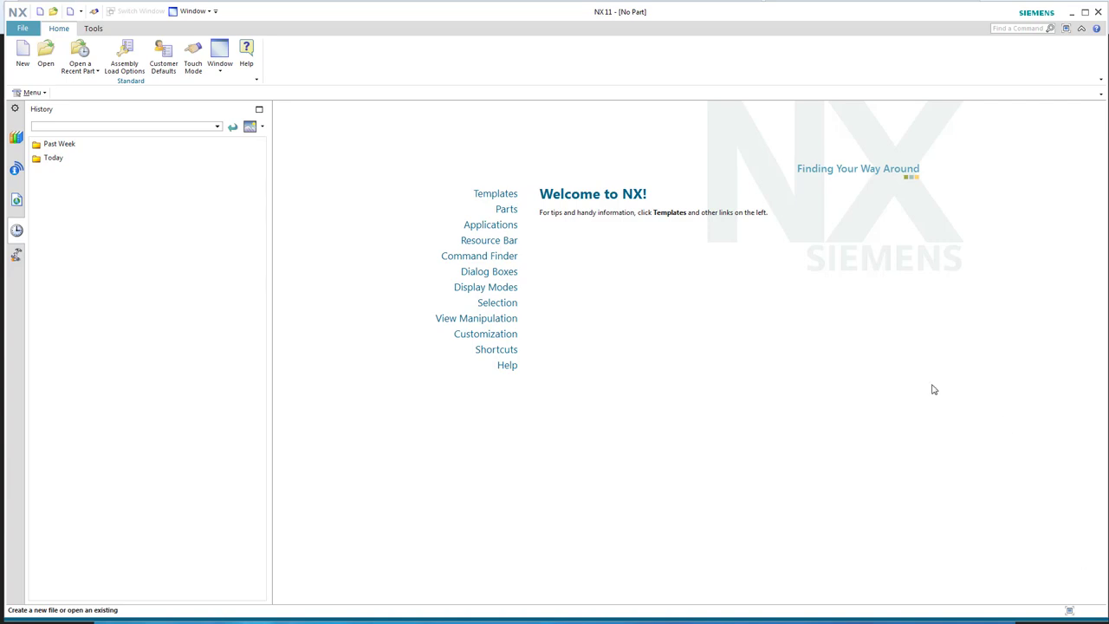
Create a new Model part in inches named Bar2.prt in the Sine Bar folder.
left_click(23, 48)
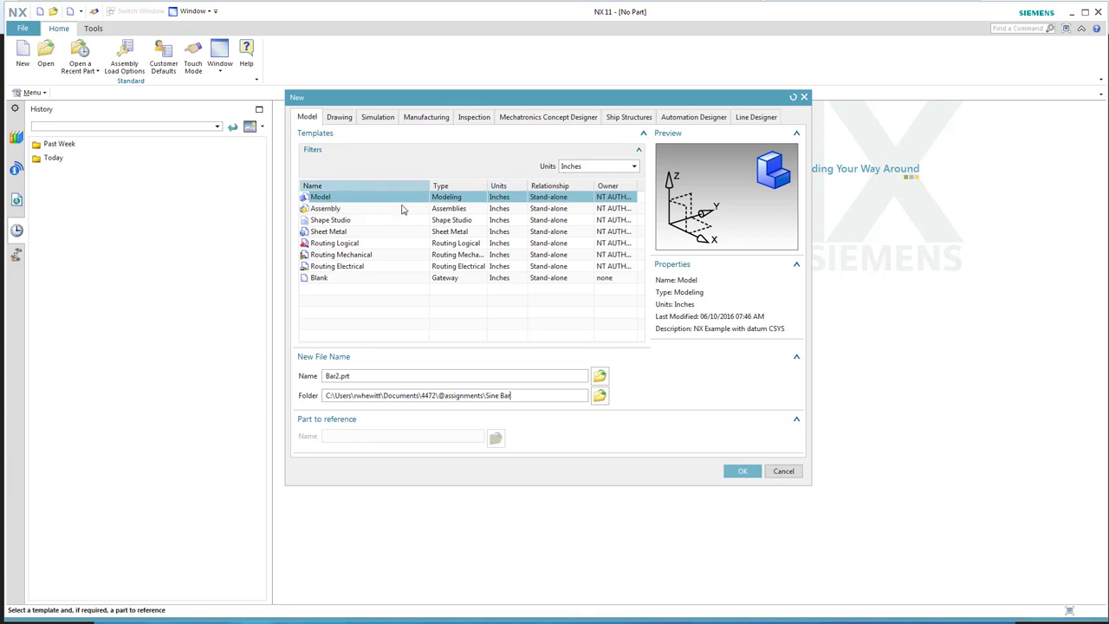
left_click(741, 472)
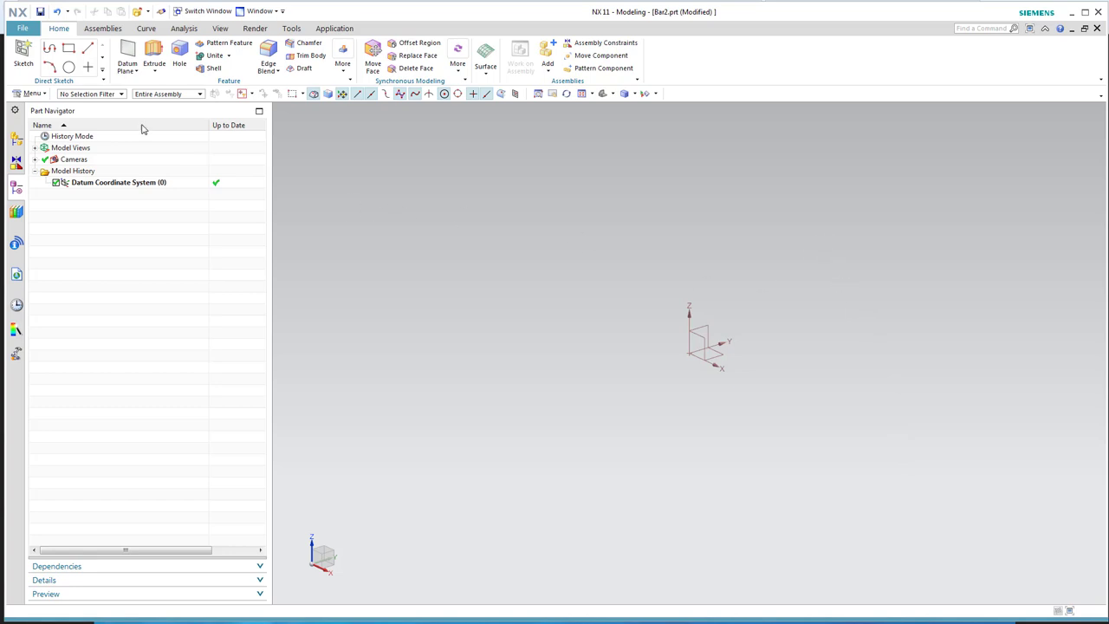
Sketch a rectangle on the XY plane from the origin, 6 in wide and about 0.85 in high.
left_click(21, 59)
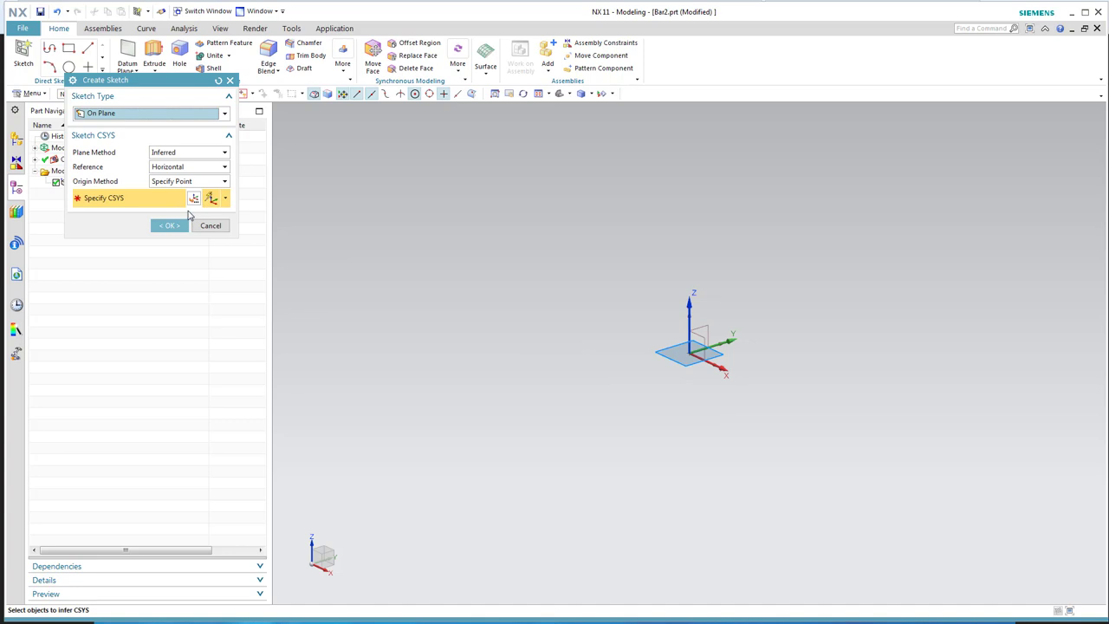
left_click(169, 231)
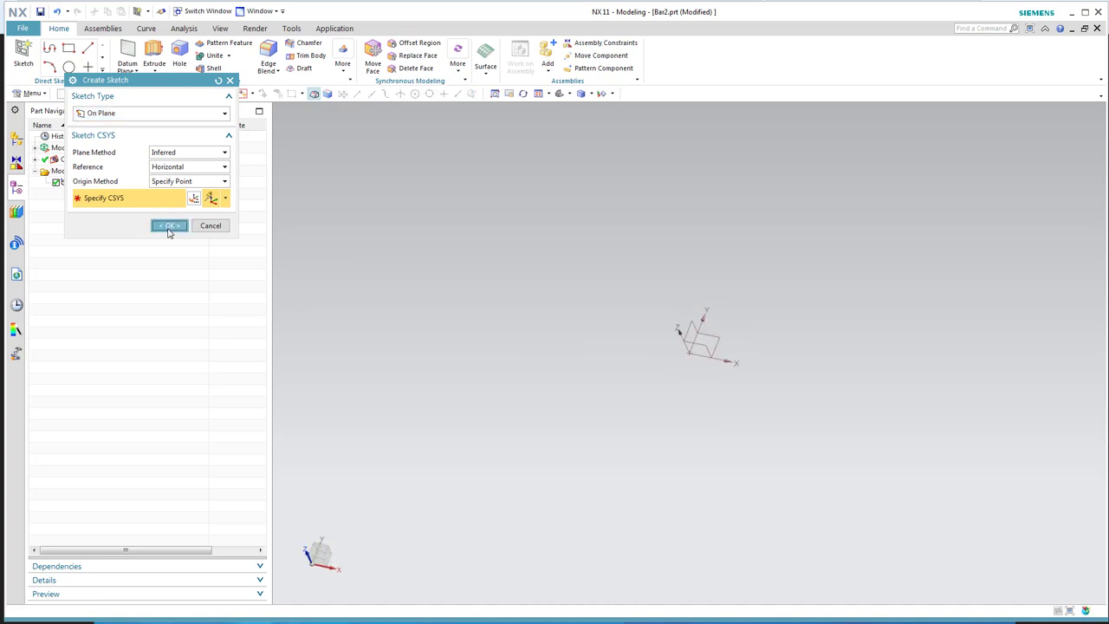
left_click(93, 49)
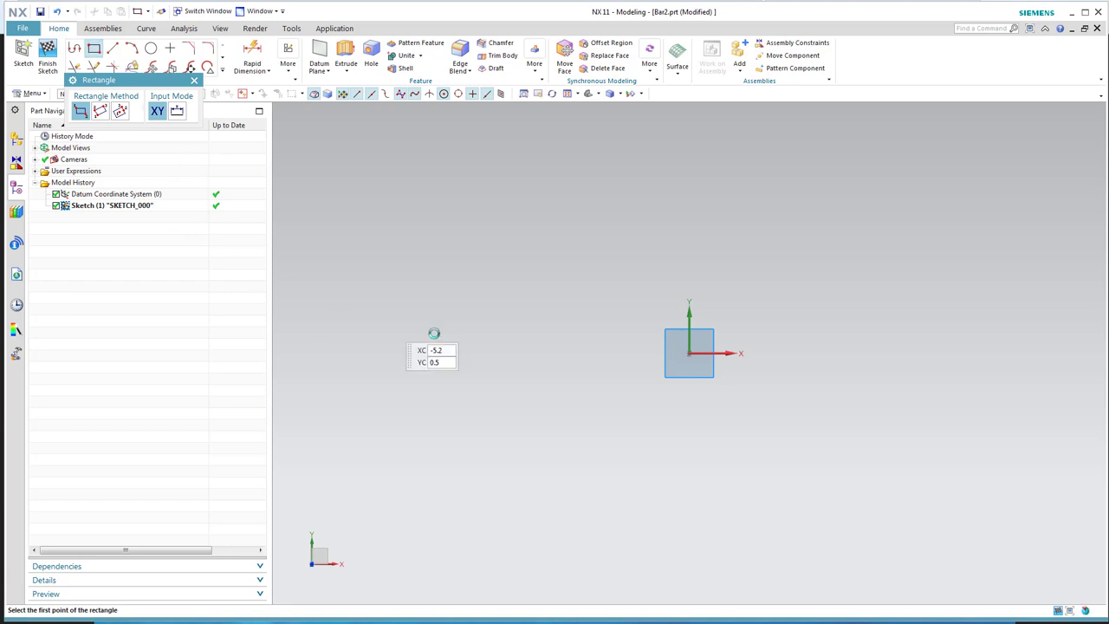
left_click(689, 352)
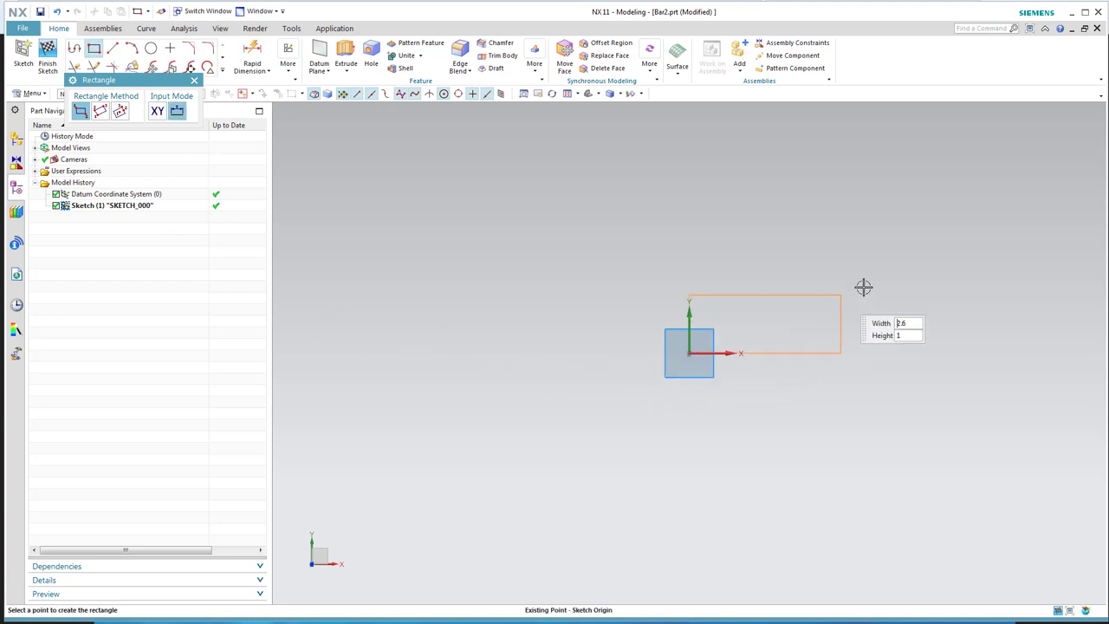
mouse_move(944, 257)
middle_mouse_down("shift")
mouse_move(876, 277)
mouse_move(733, 287)
middle_mouse_up("shift")
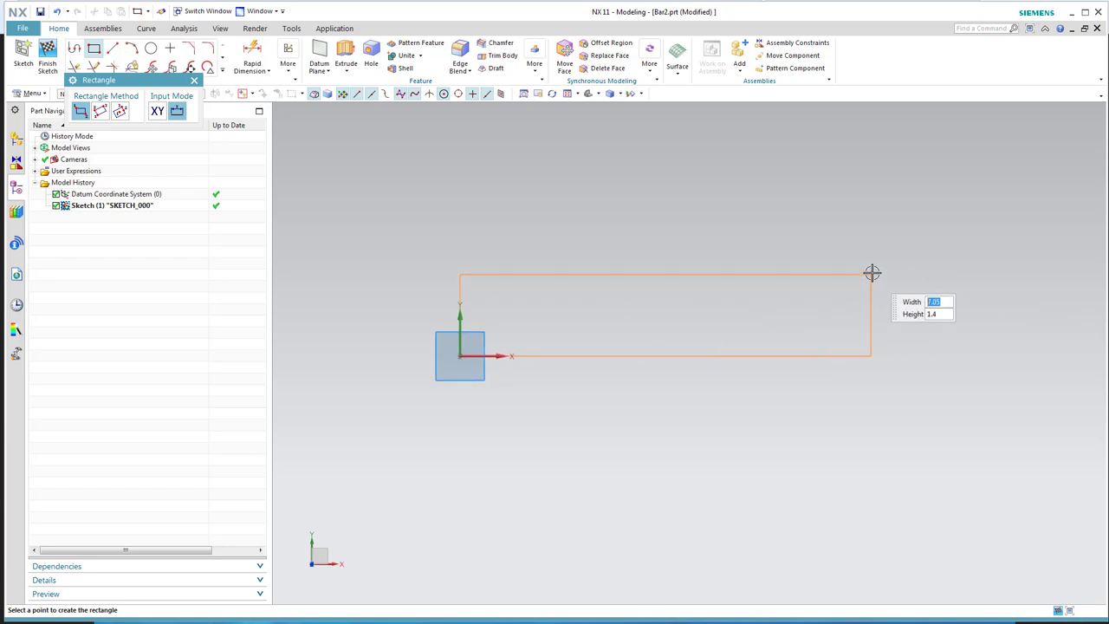
key("Tab")
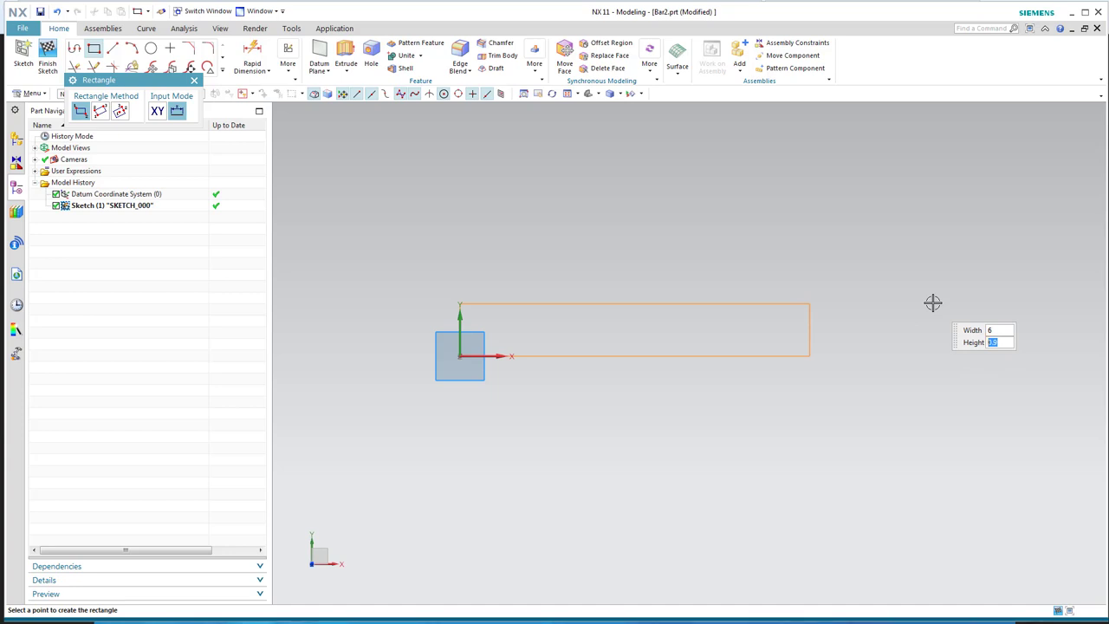
left_click(930, 308)
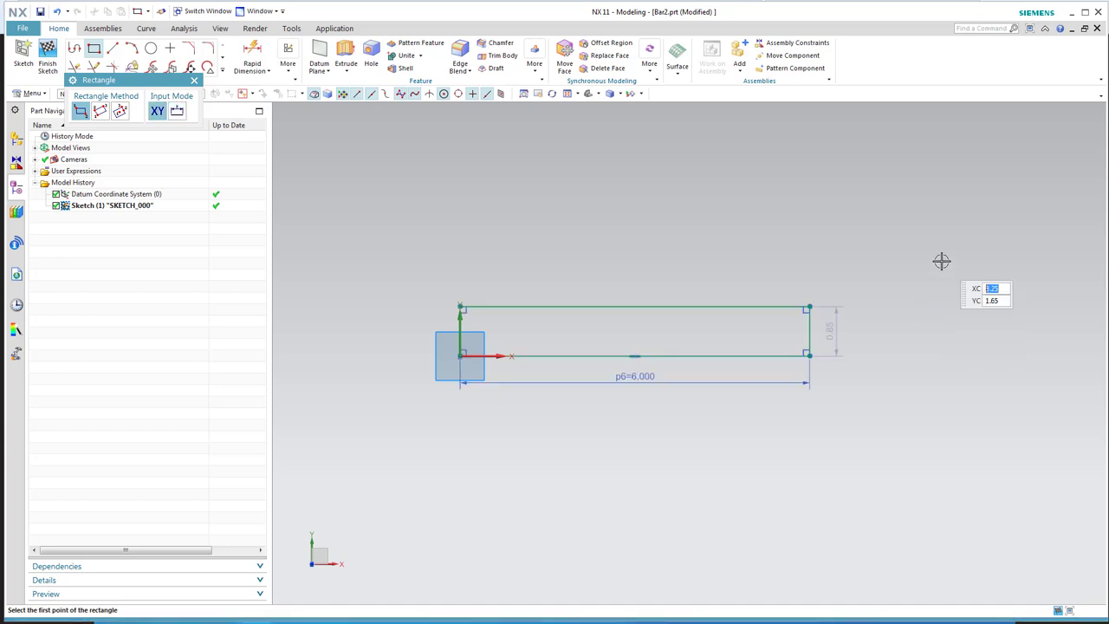
key("Escape")
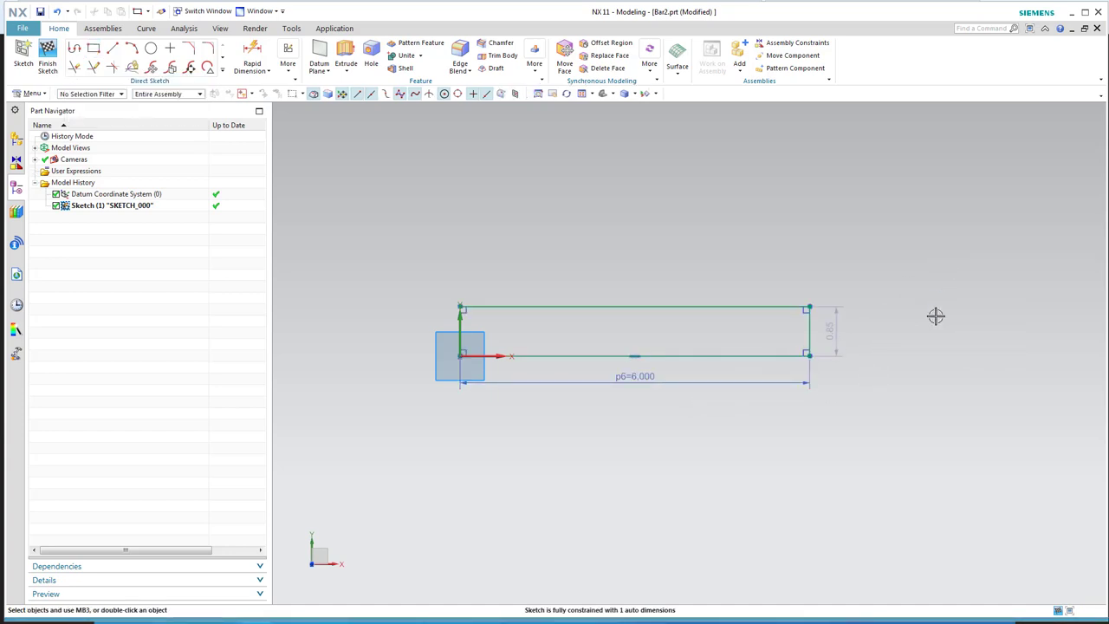
Set the rectangle's height to 1.25 in and place that dimension slightly farther from the shape.
double_click(834, 333)
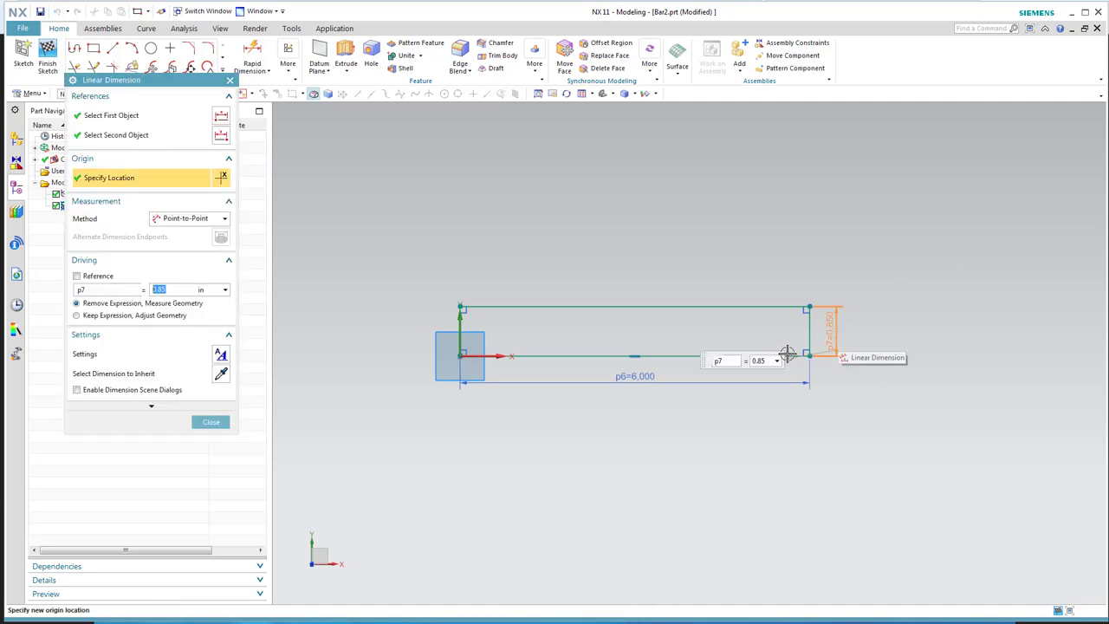
left_click(762, 363)
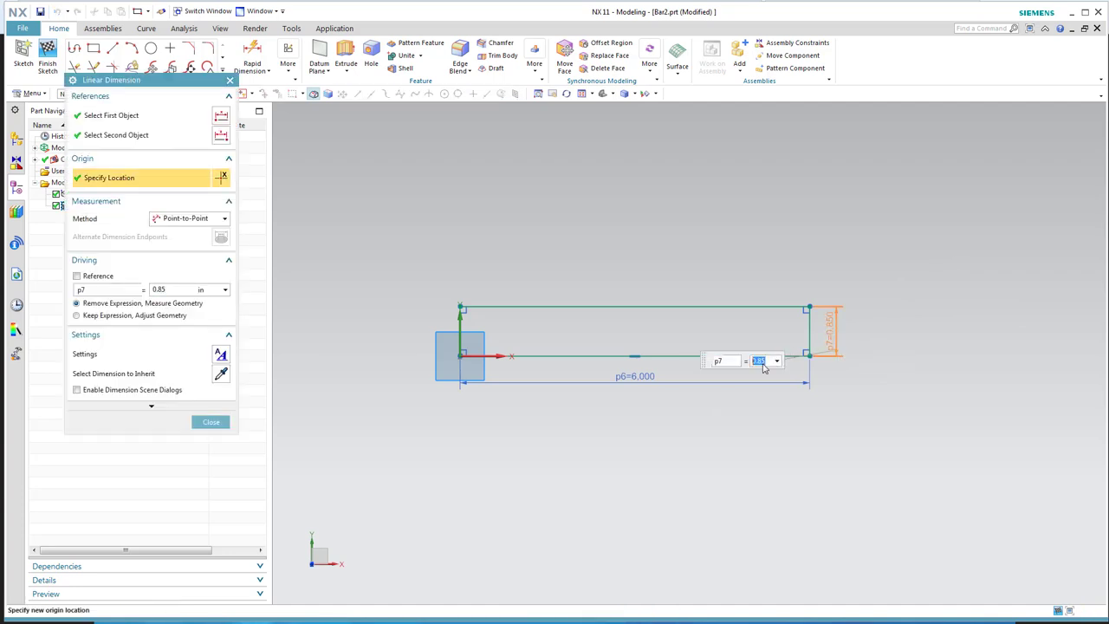
key("Return")
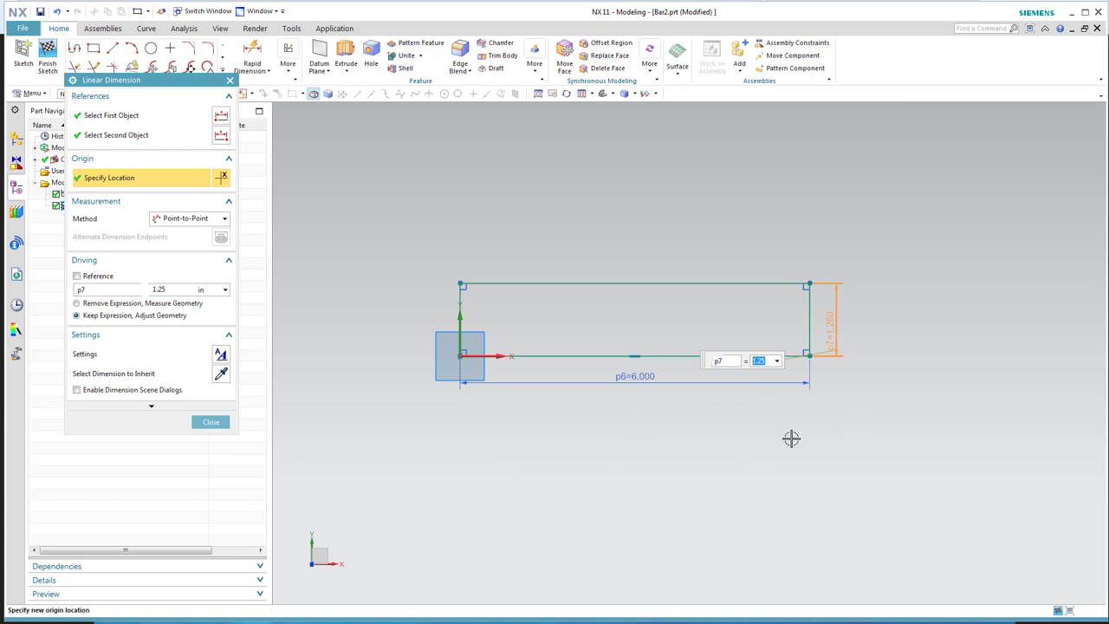
key("Escape")
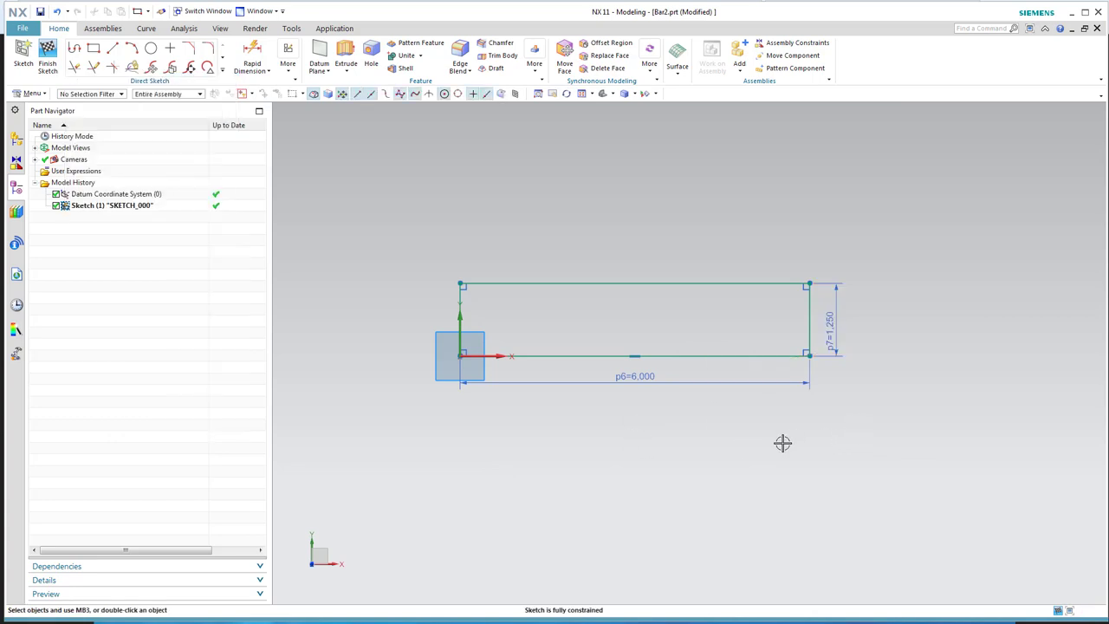
mouse_move(850, 322)
left_mouse_down()
mouse_move(837, 321)
mouse_move(854, 319)
left_mouse_up()
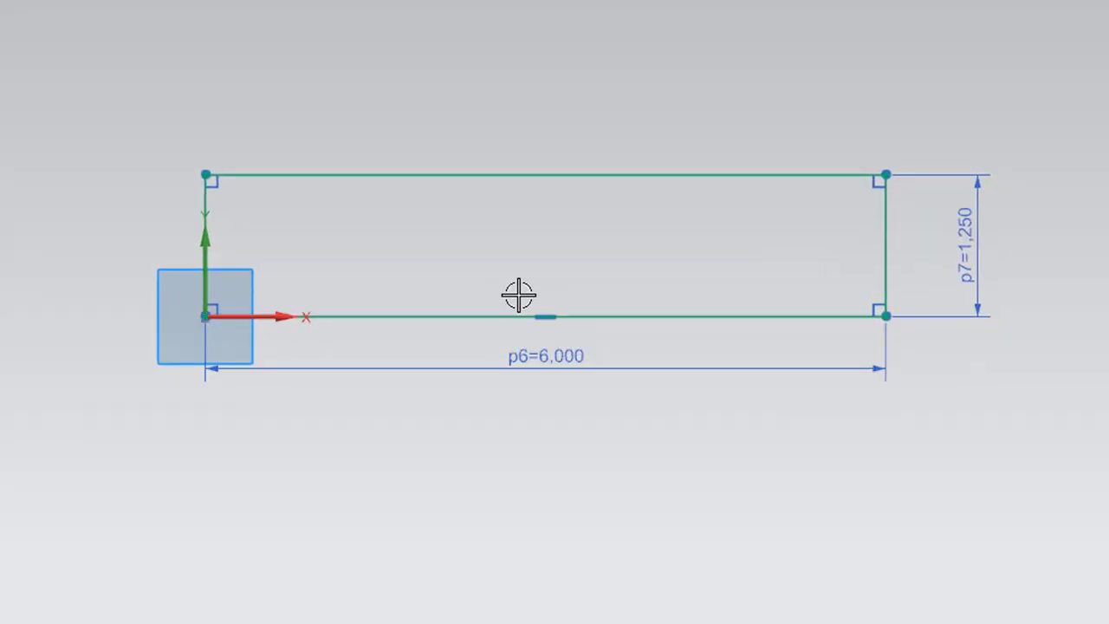
Select the constraint markers on the rectangle's lower edge and lower-right corner to examine them, and finish the sketch.
left_click_drag(529, 289, 625, 343)
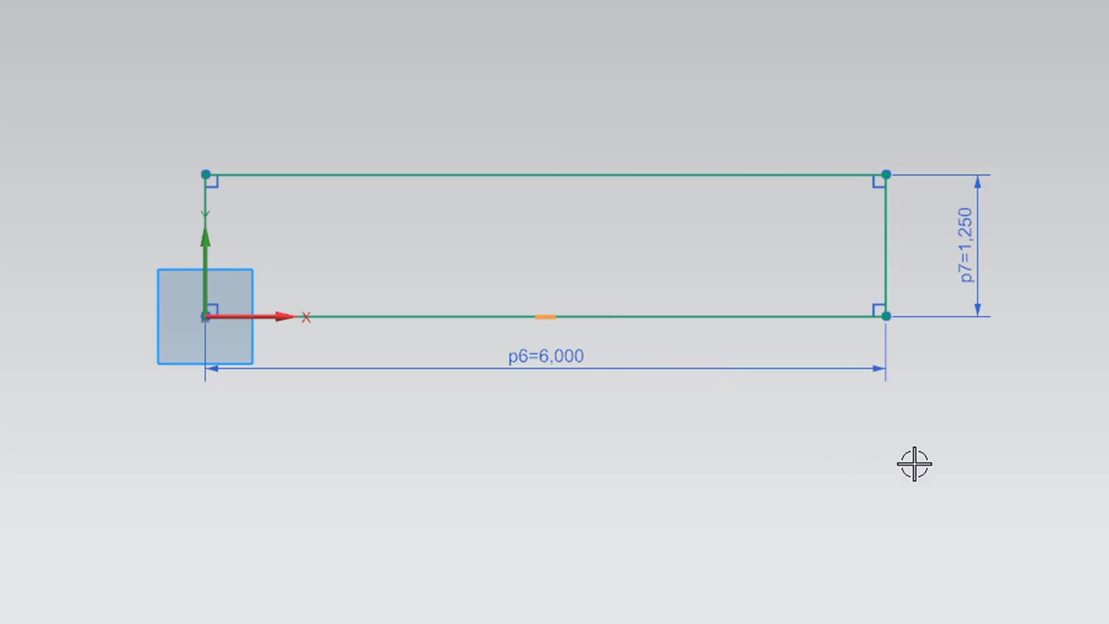
left_click_drag(831, 265, 933, 364)
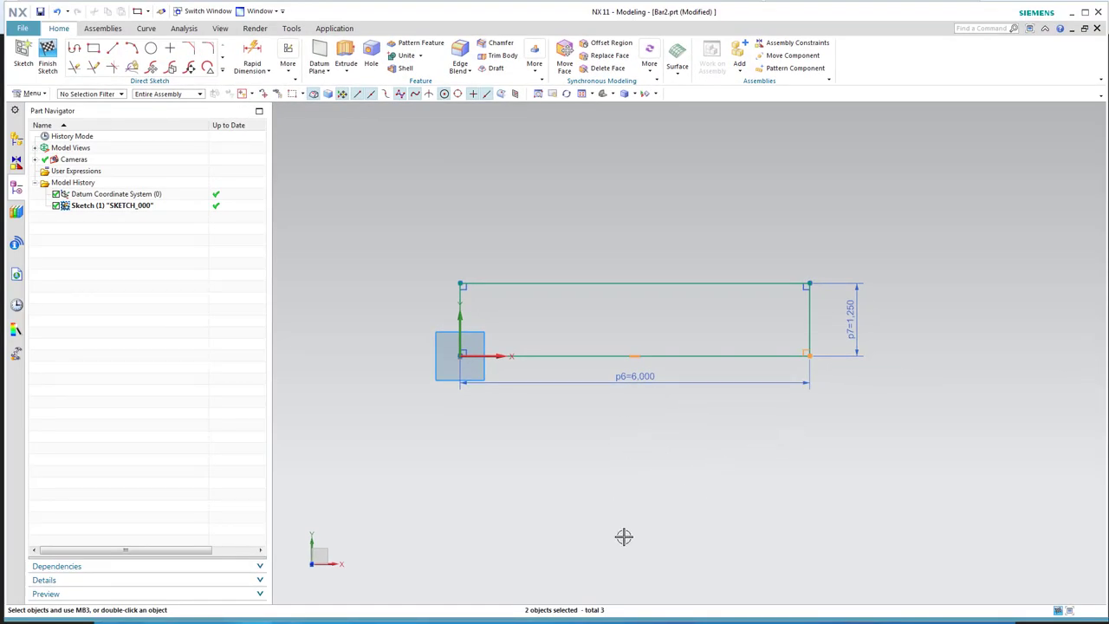
left_click(47, 52)
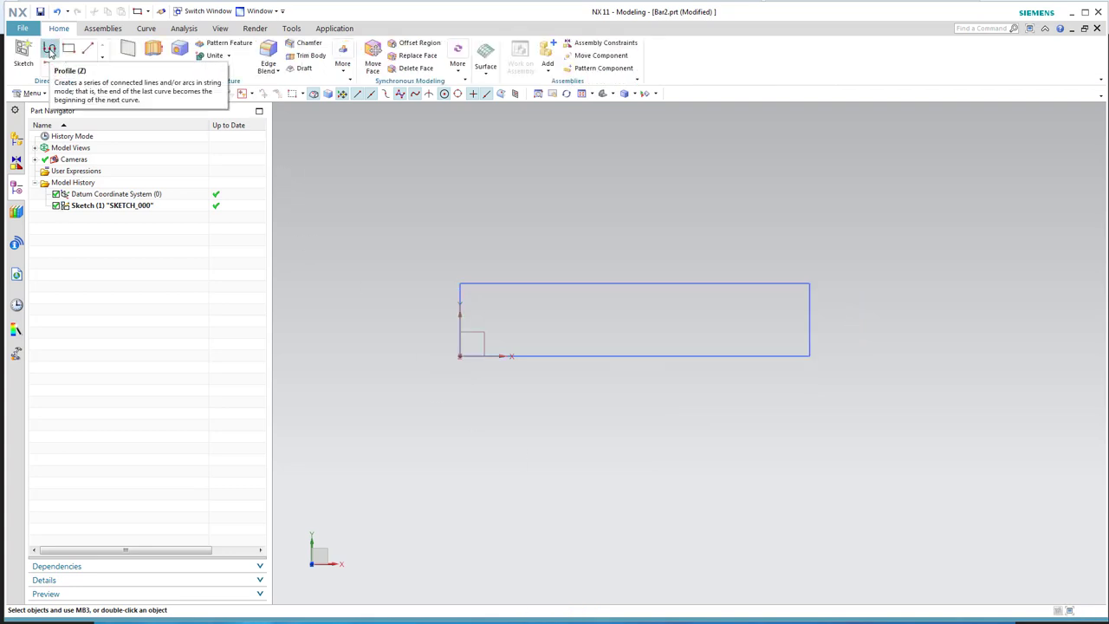
Extrude the rectangle as a solid from 0 to 0.75 in along positive Z, trying the reversed direction before confirming.
middle_click_drag(733, 373, 673, 422)
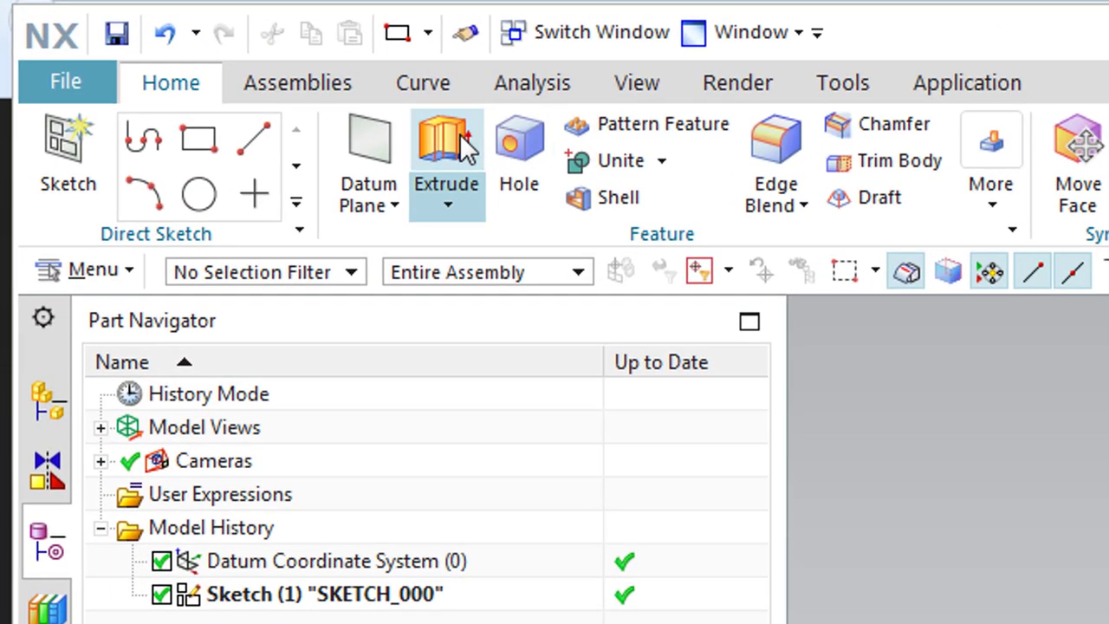
left_click(156, 54)
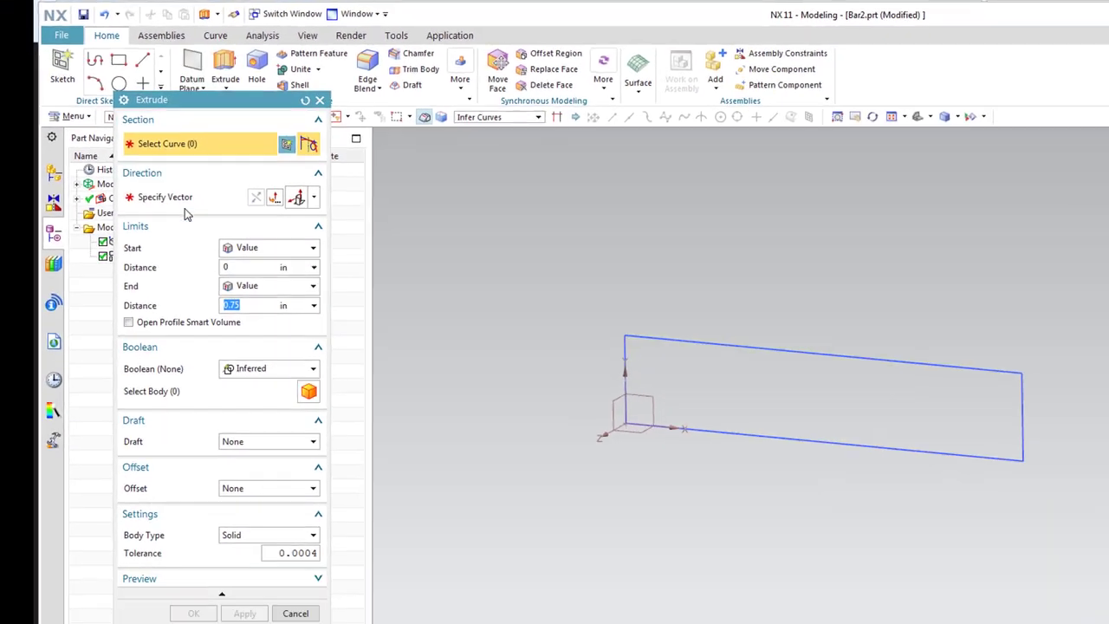
left_click(851, 349)
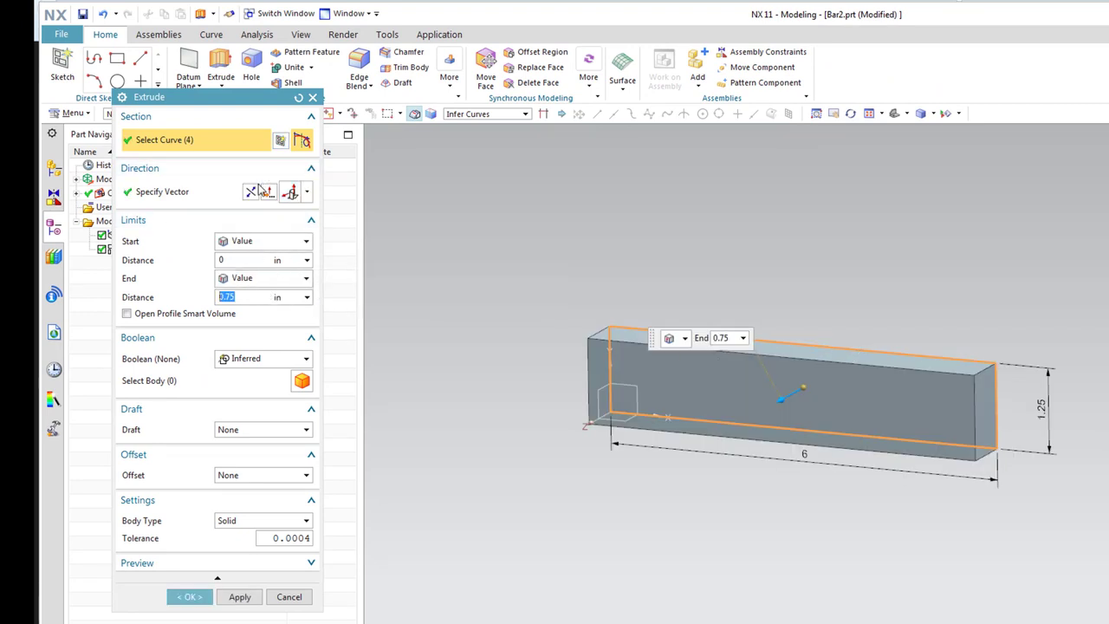
left_click(252, 192)
middle_click_drag(702, 512, 695, 514)
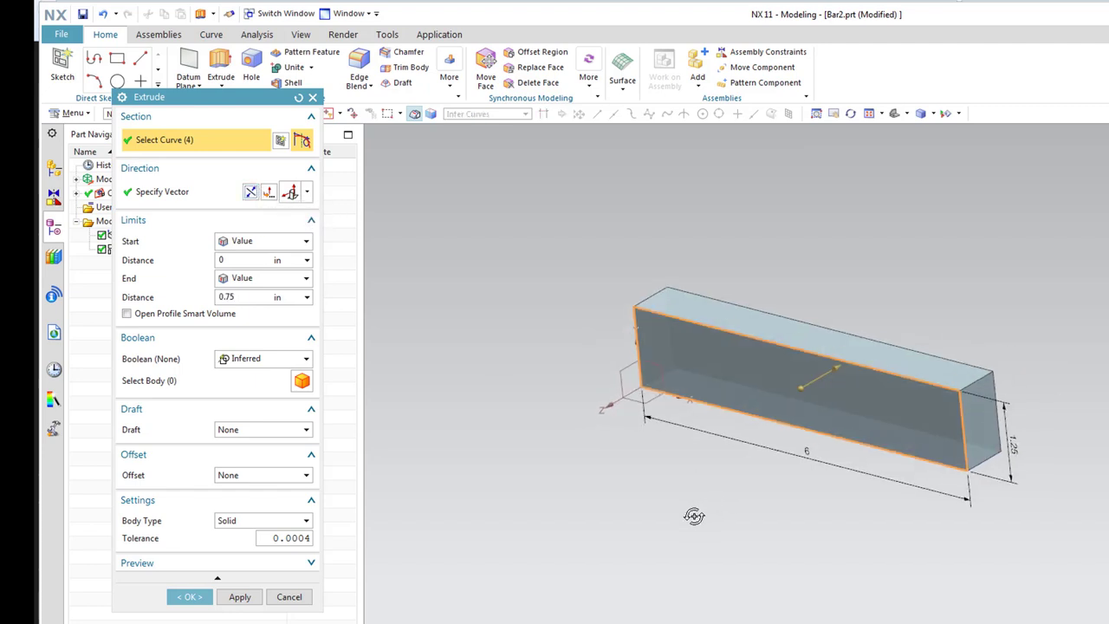
left_click(259, 193)
left_click(259, 192)
left_click(259, 192)
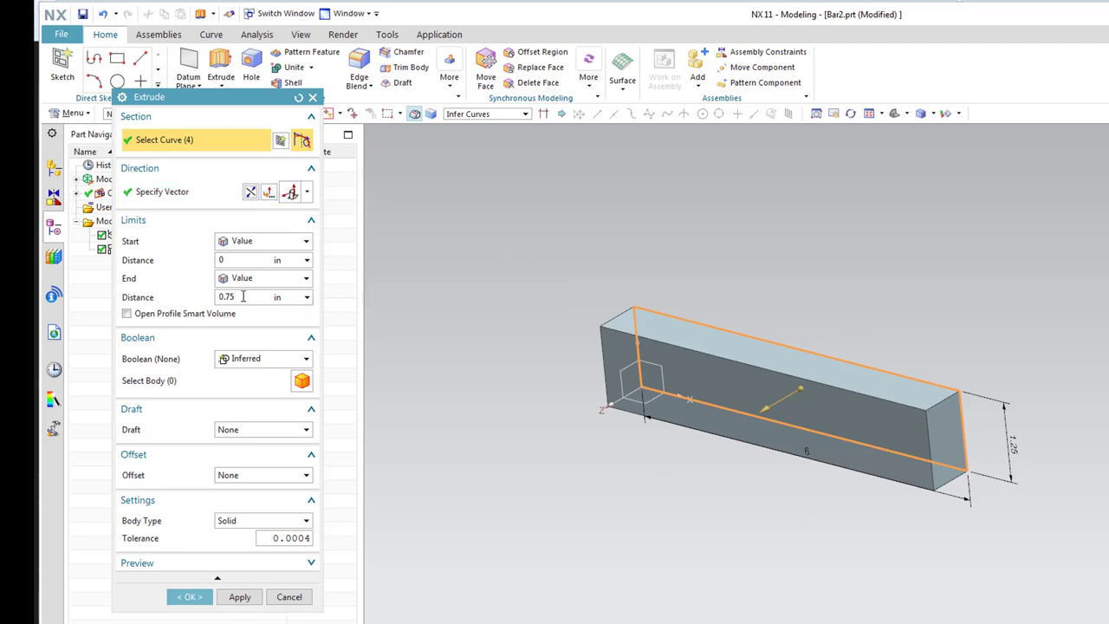
left_click(244, 296)
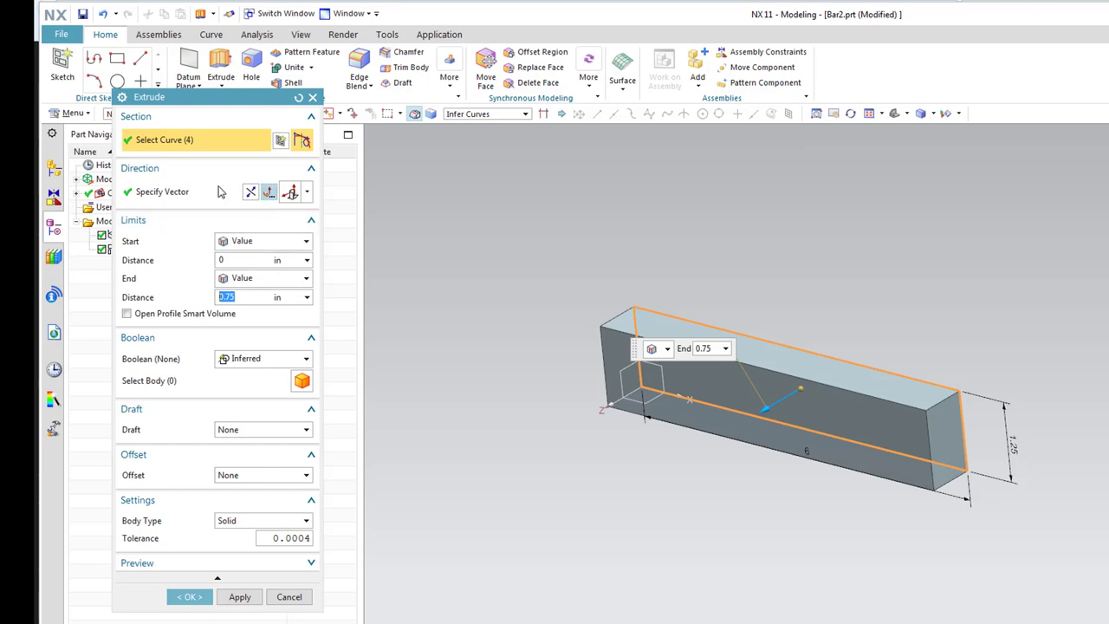
left_click(208, 595)
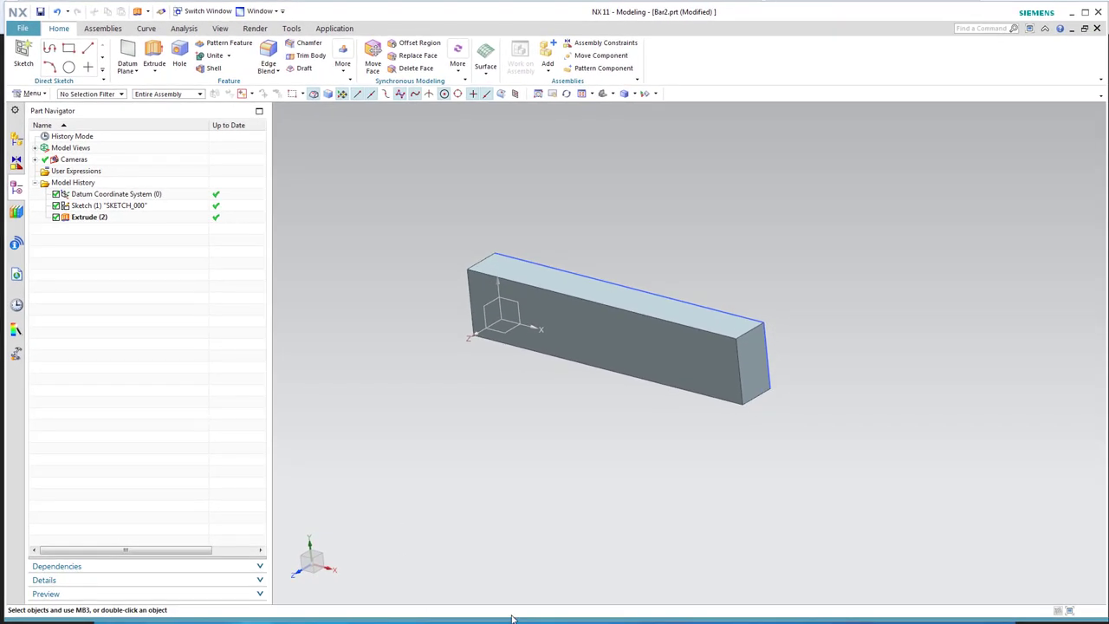
Create a new sketch on the large front face of the bar.
middle_click_drag(577, 514, 690, 504)
middle_click_drag(701, 425, 653, 452)
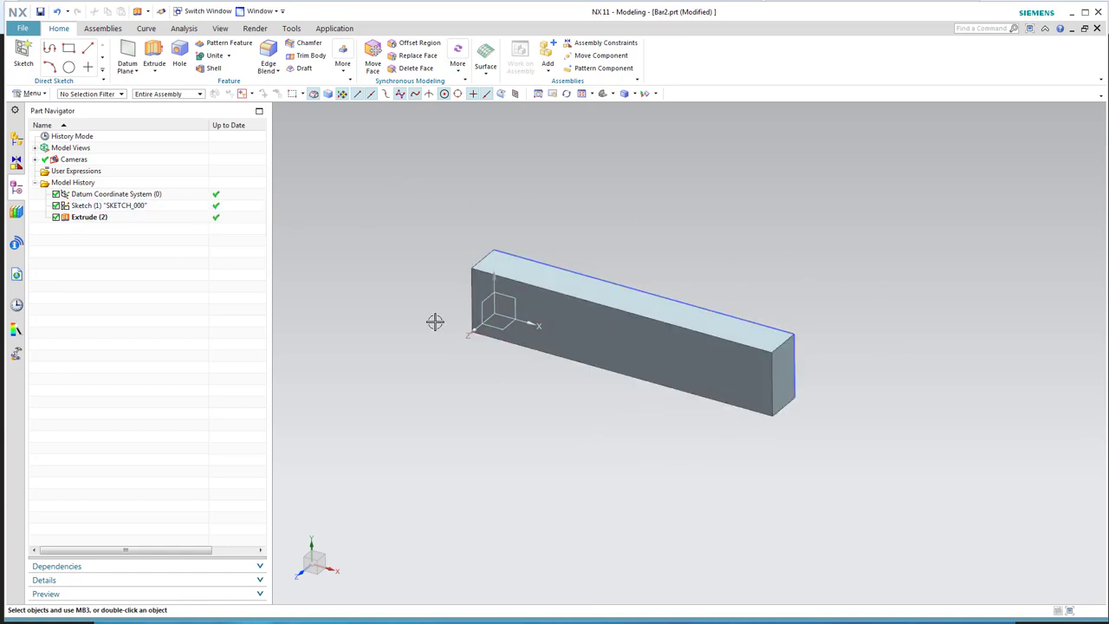
left_click(23, 52)
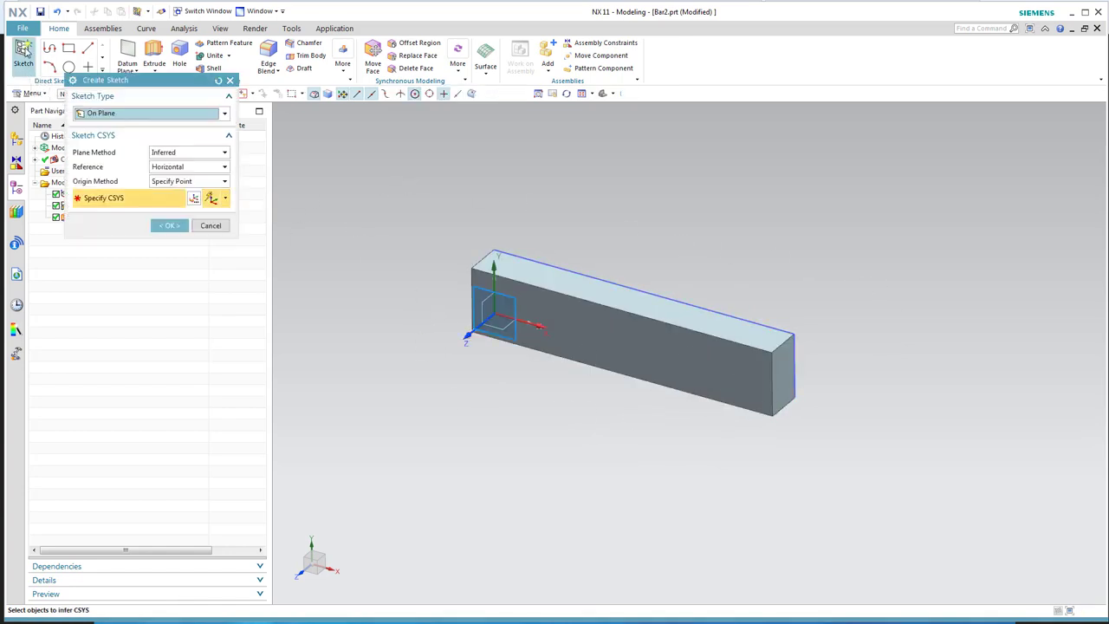
left_click(709, 385)
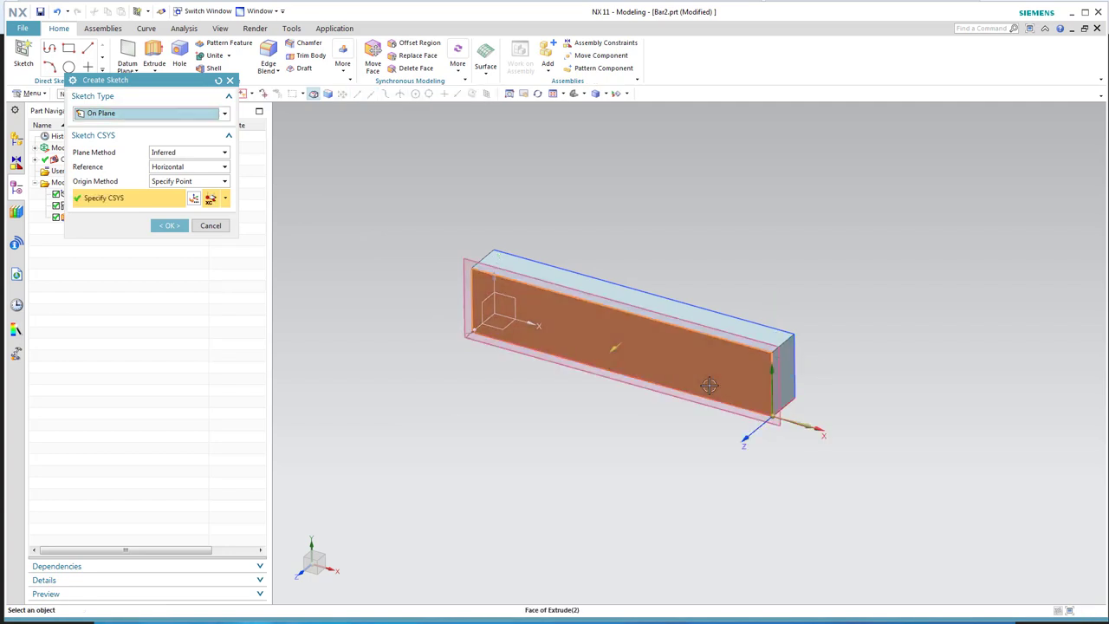
left_click(168, 225)
scroll(589, 391, "up", 5)
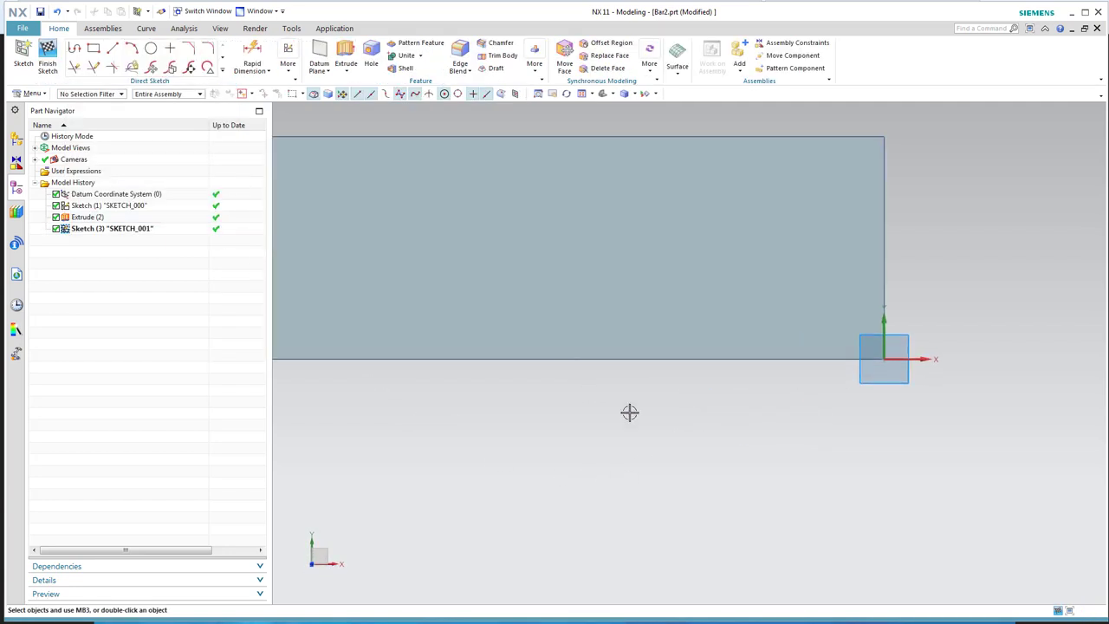
middle_click_drag(589, 391, 673, 505, "shift")
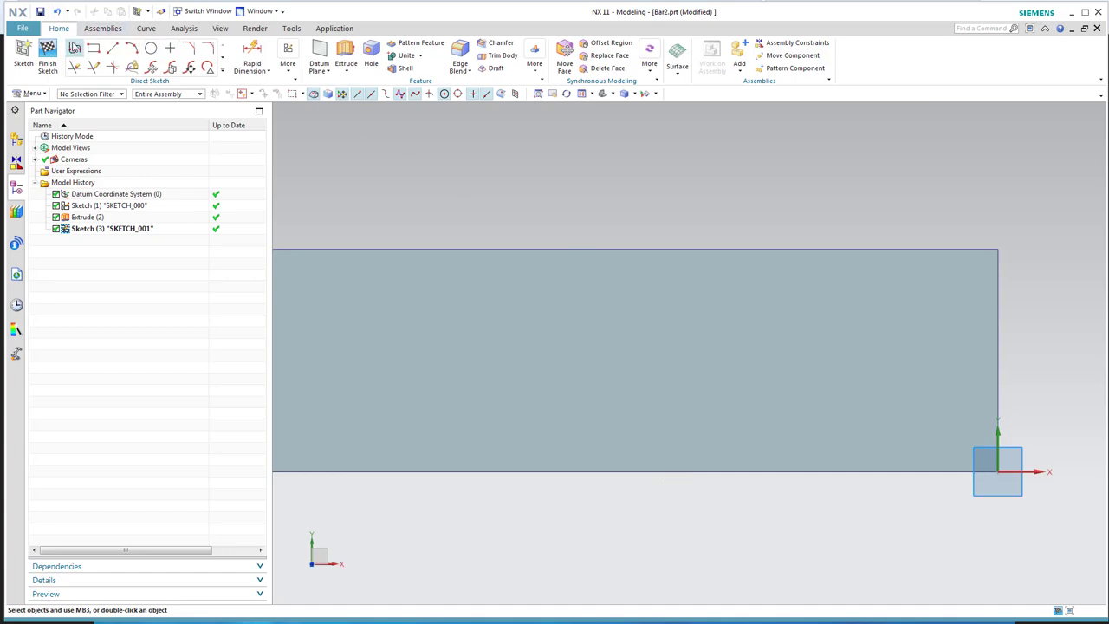
Draw a three-line profile on the front face from the lower edge: vertical line about 0.68 in from the right end, horizontal line, sloped line back to the edge.
left_click(74, 48)
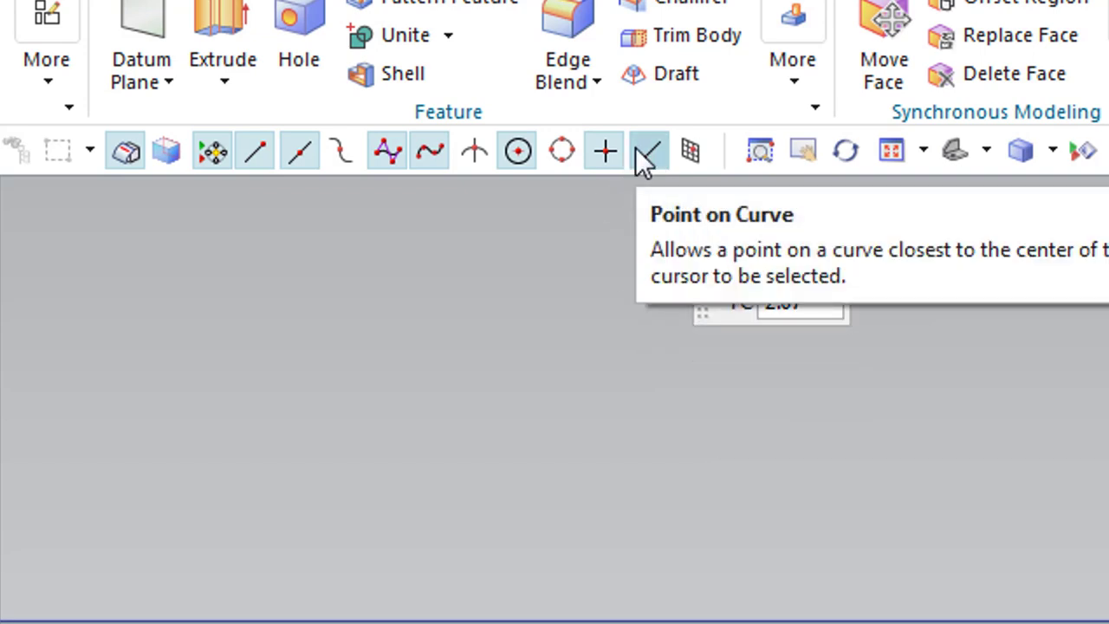
left_click(646, 154)
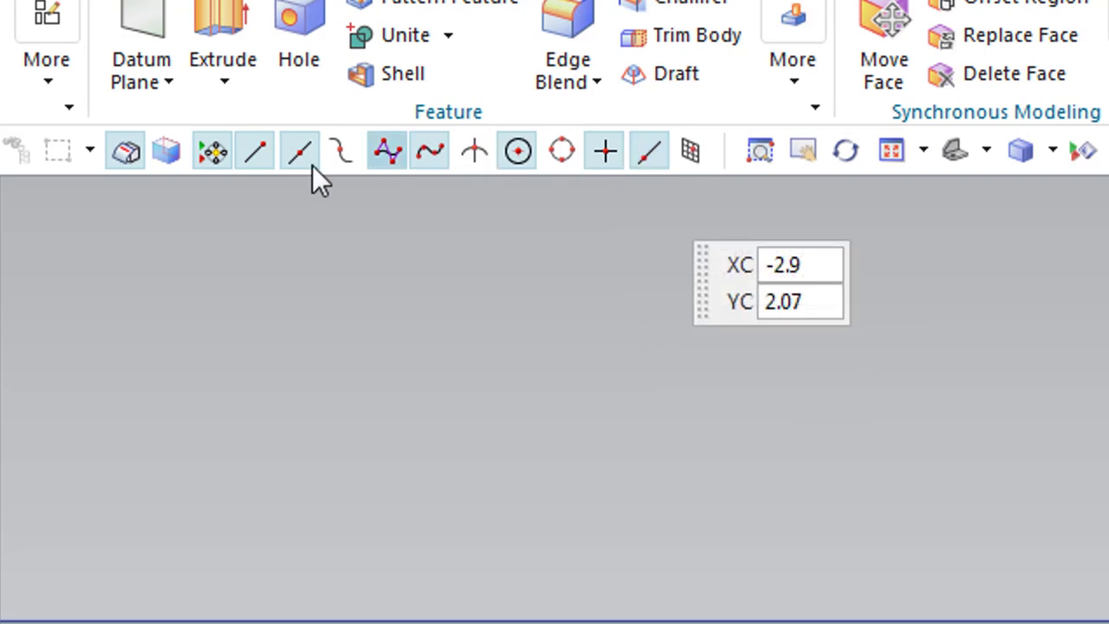
left_click(218, 159)
left_click(218, 159)
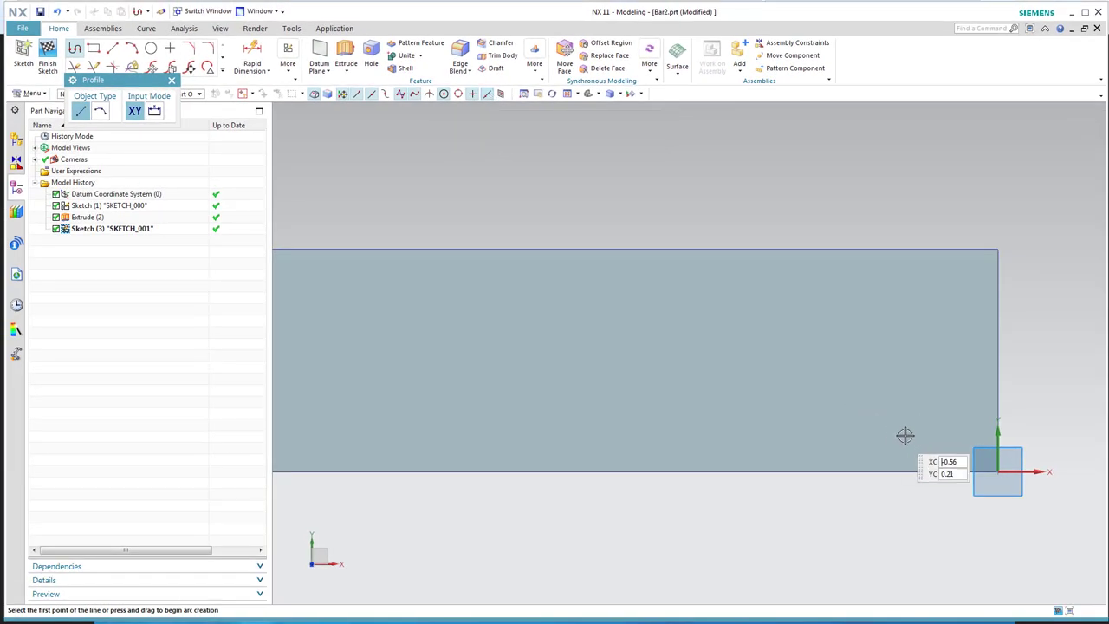
left_click(874, 468)
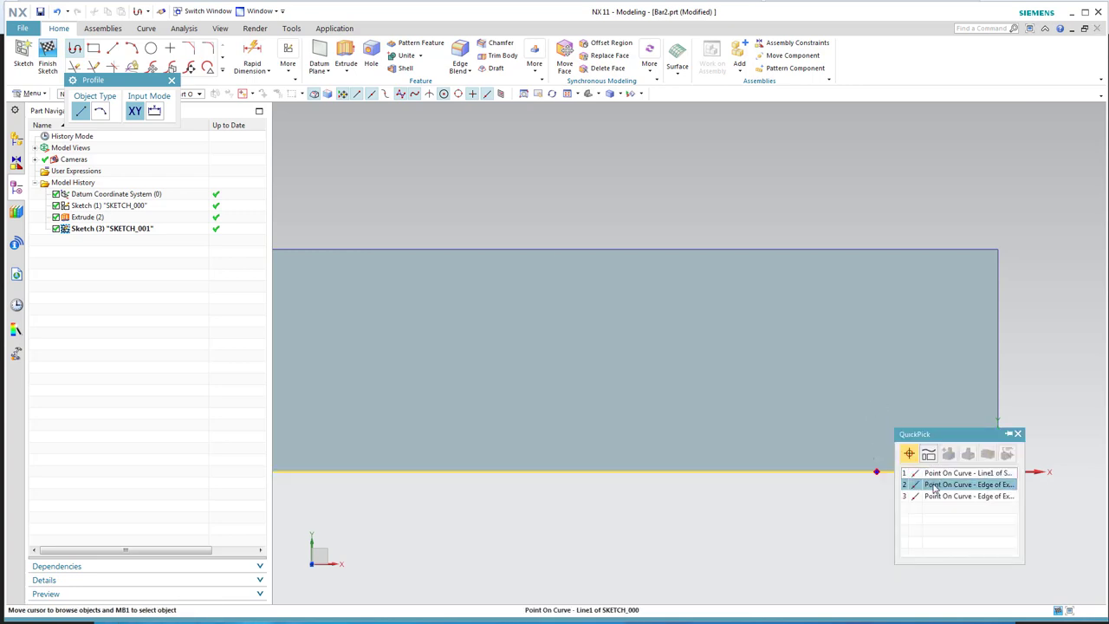
left_click(946, 474)
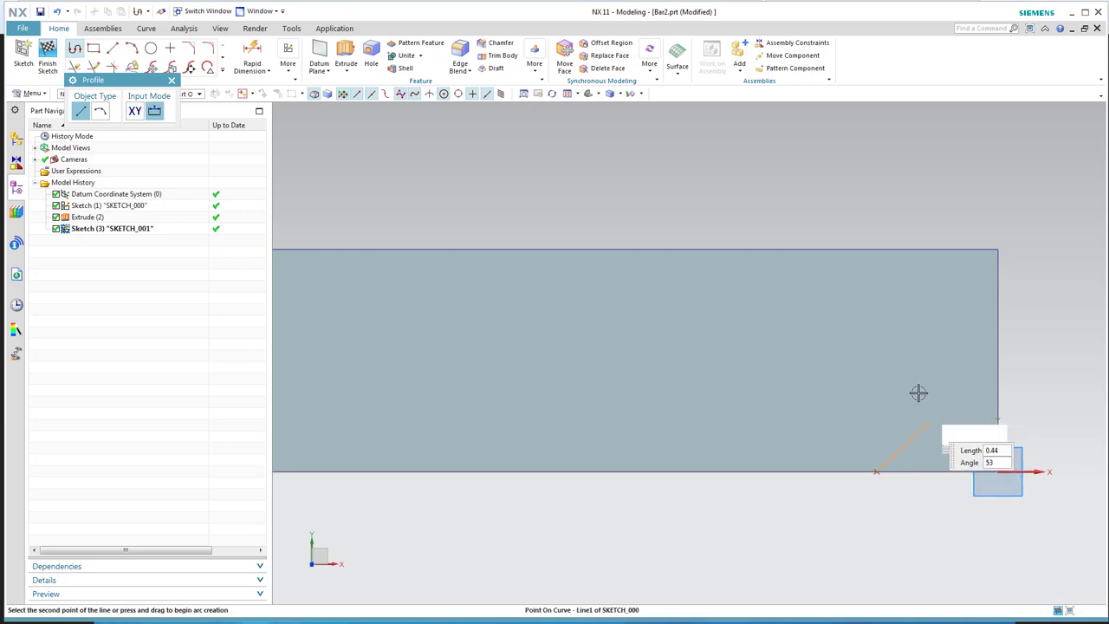
left_click(876, 330)
left_click(752, 331)
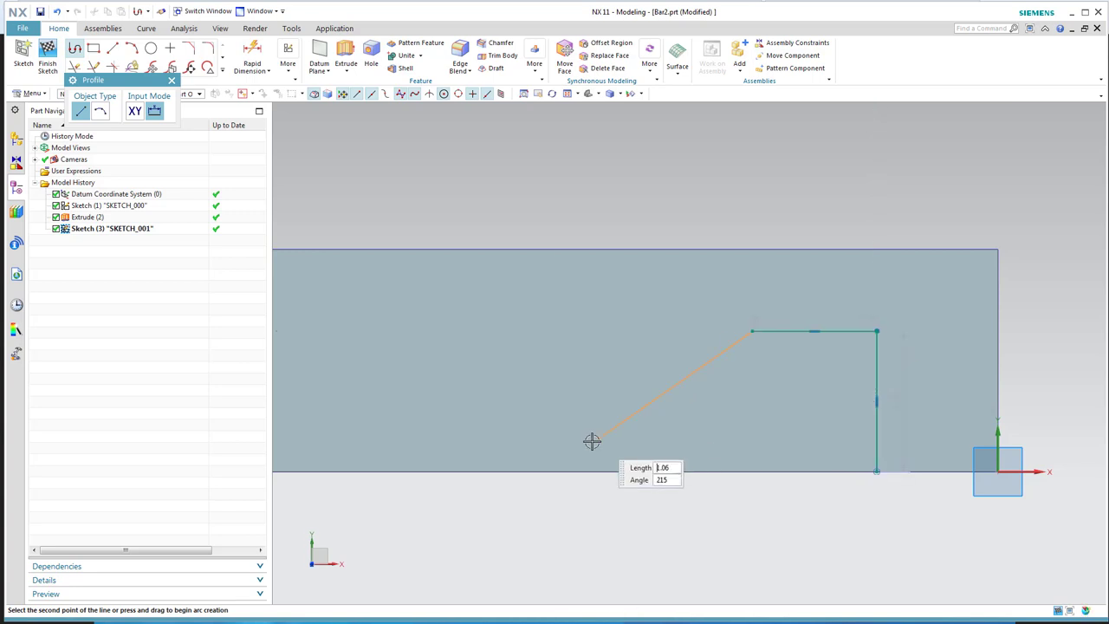
left_click(559, 471)
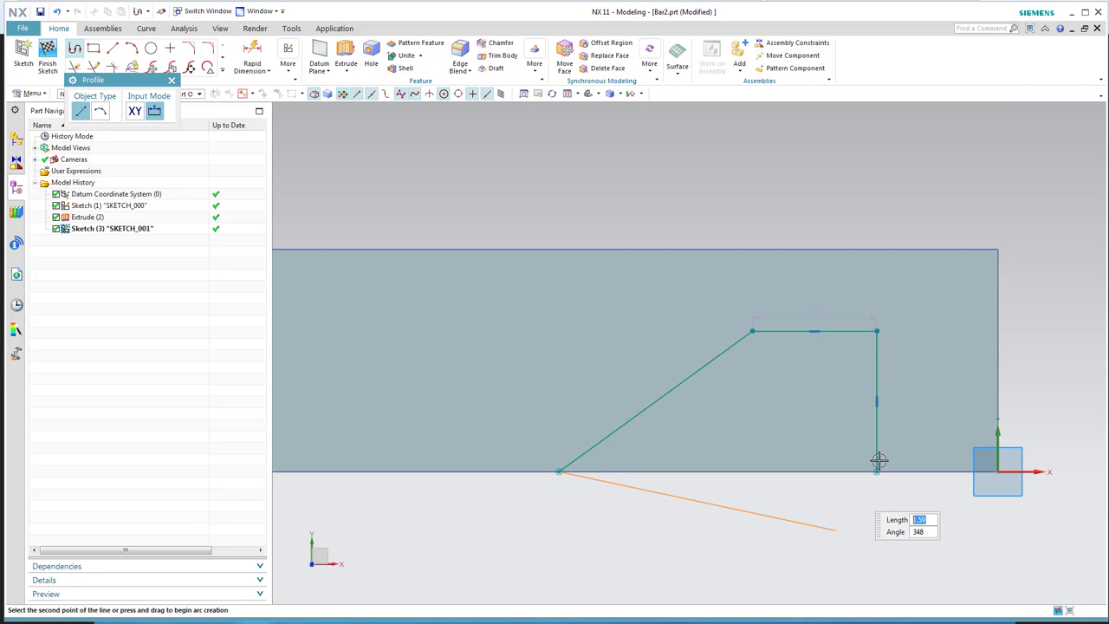
key("Escape")
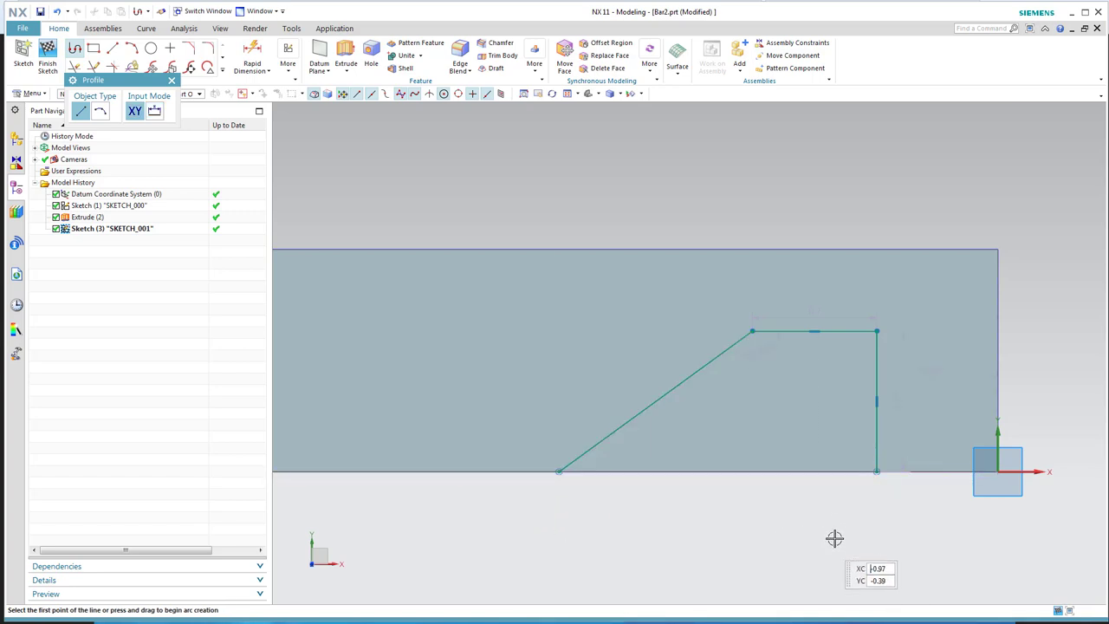
Turn off Point on Curve snapping and close the profile with a line along the lower edge joining its two open endpoints.
scroll(689, 517, "up", 1)
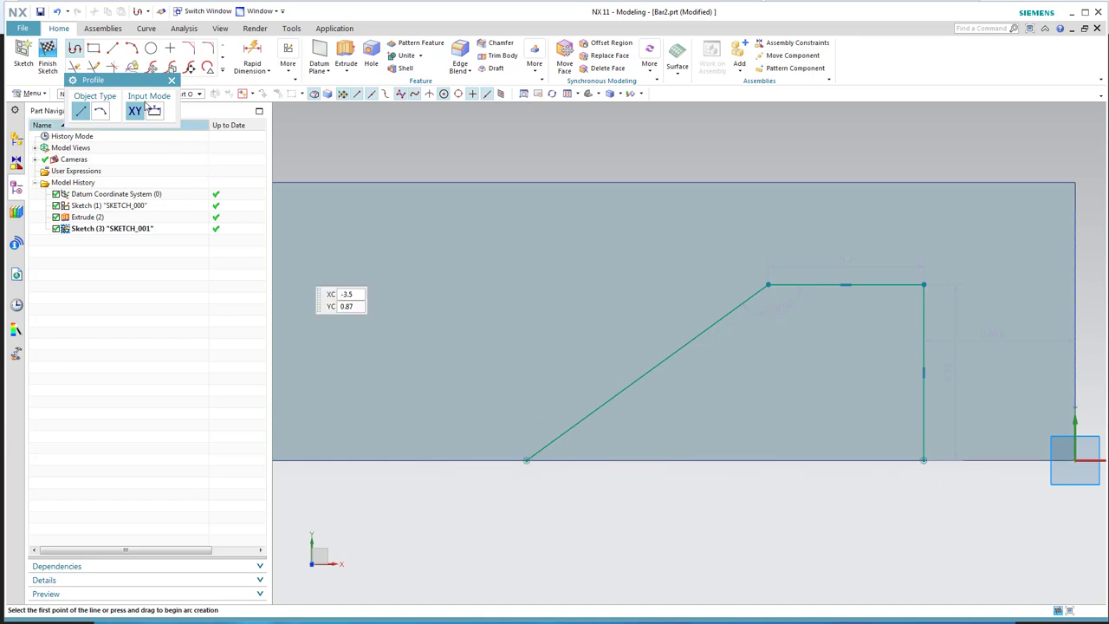
key("l")
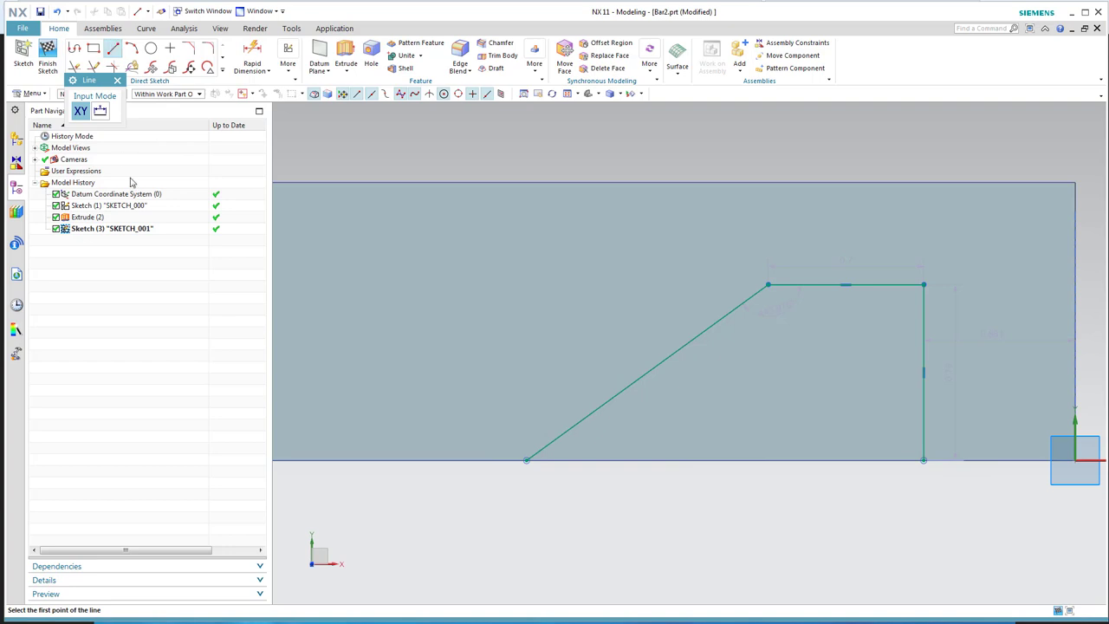
left_click(512, 464)
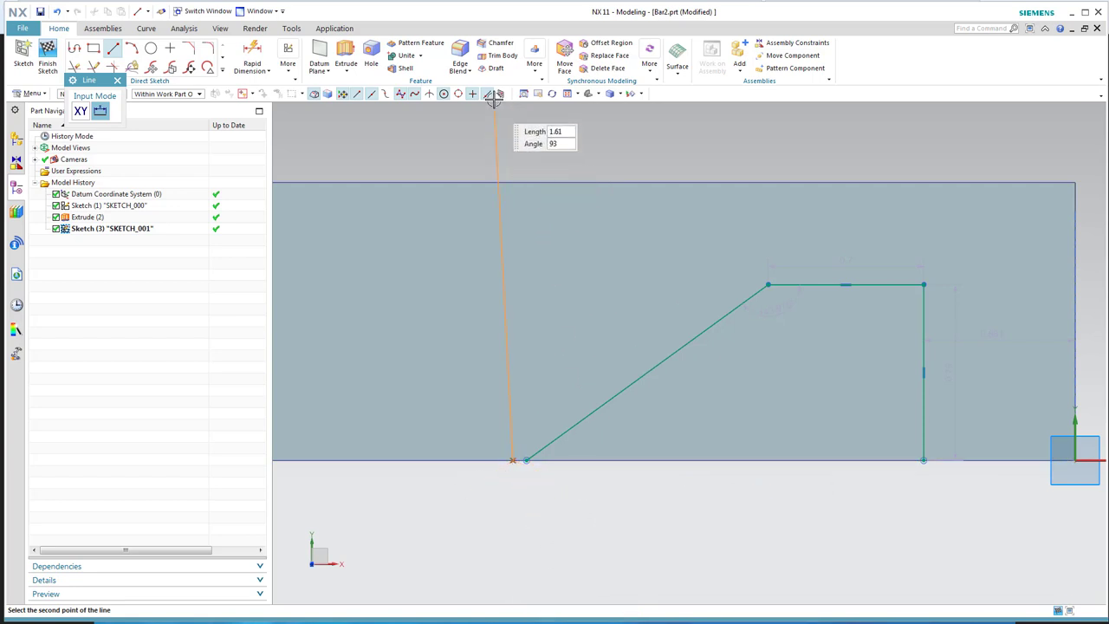
key("Escape")
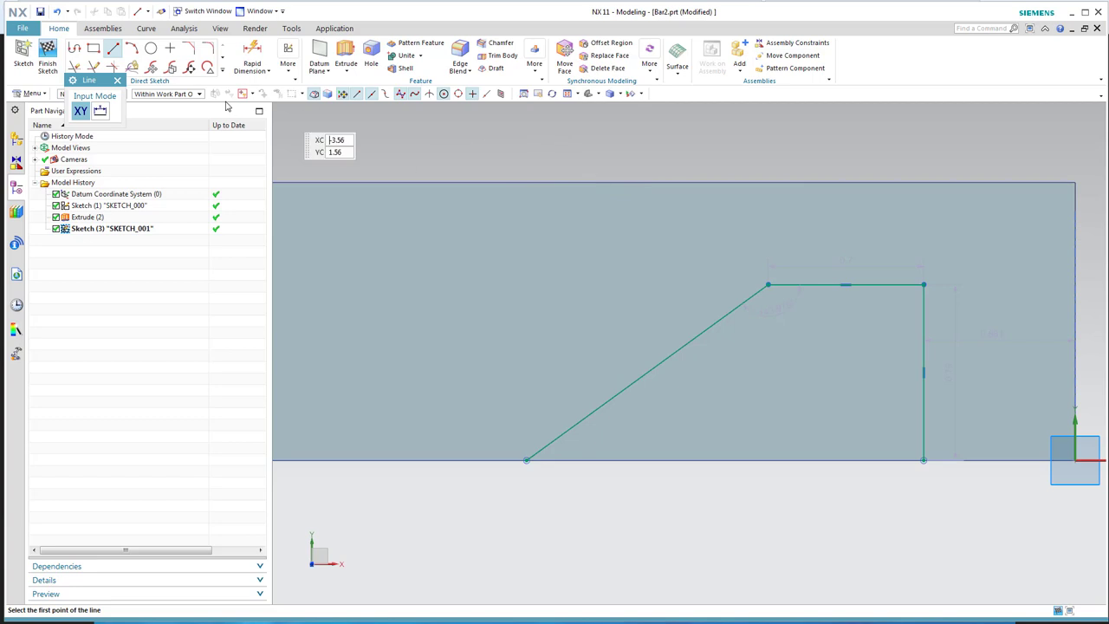
left_click(114, 51)
left_click(113, 51)
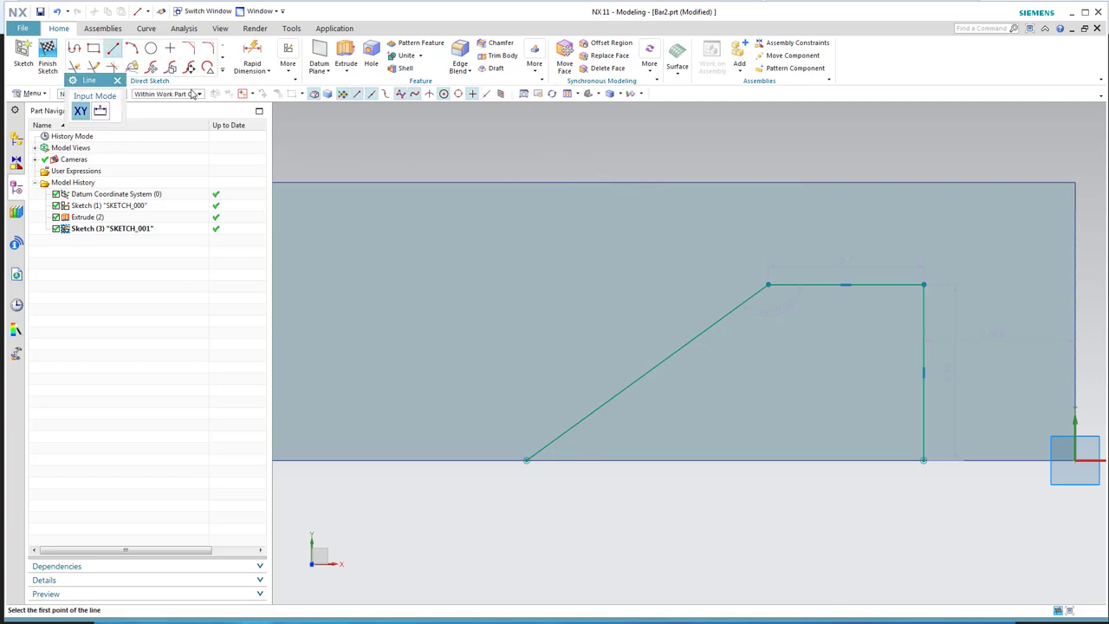
left_click(525, 461)
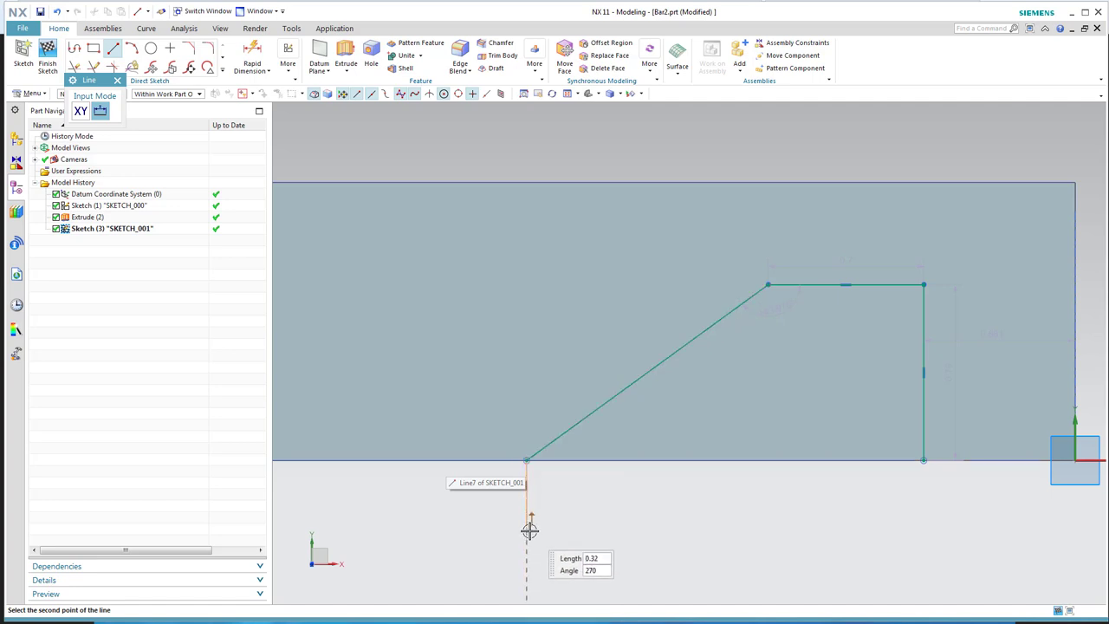
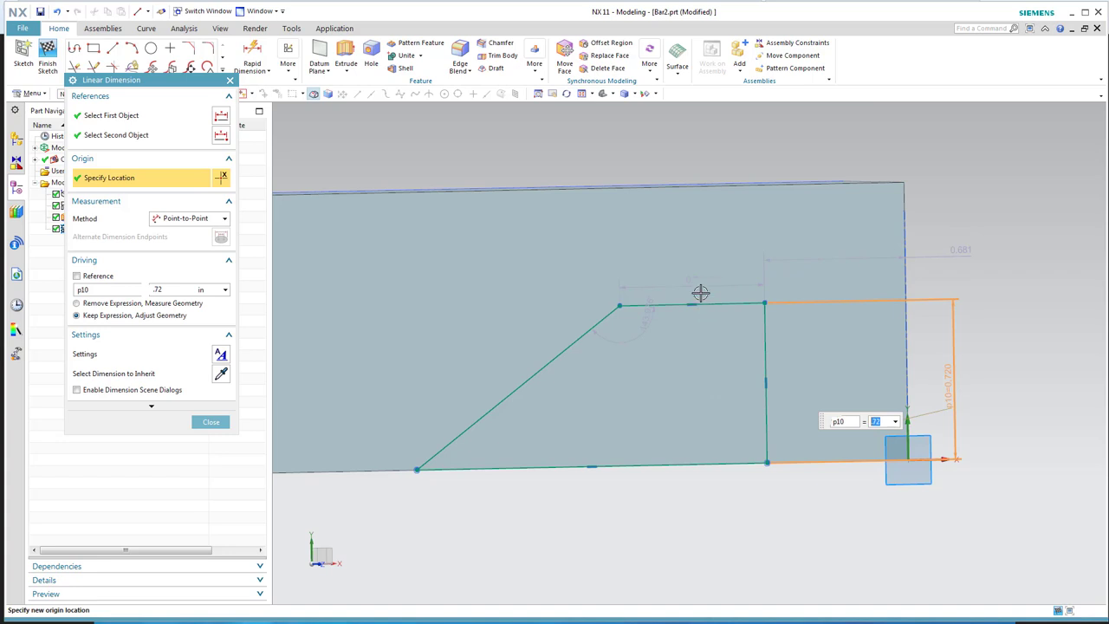
Set the profile's top line to 0.625 in and the distance from its vertical line to the bar's right end to 0.5 in.
left_click(700, 291)
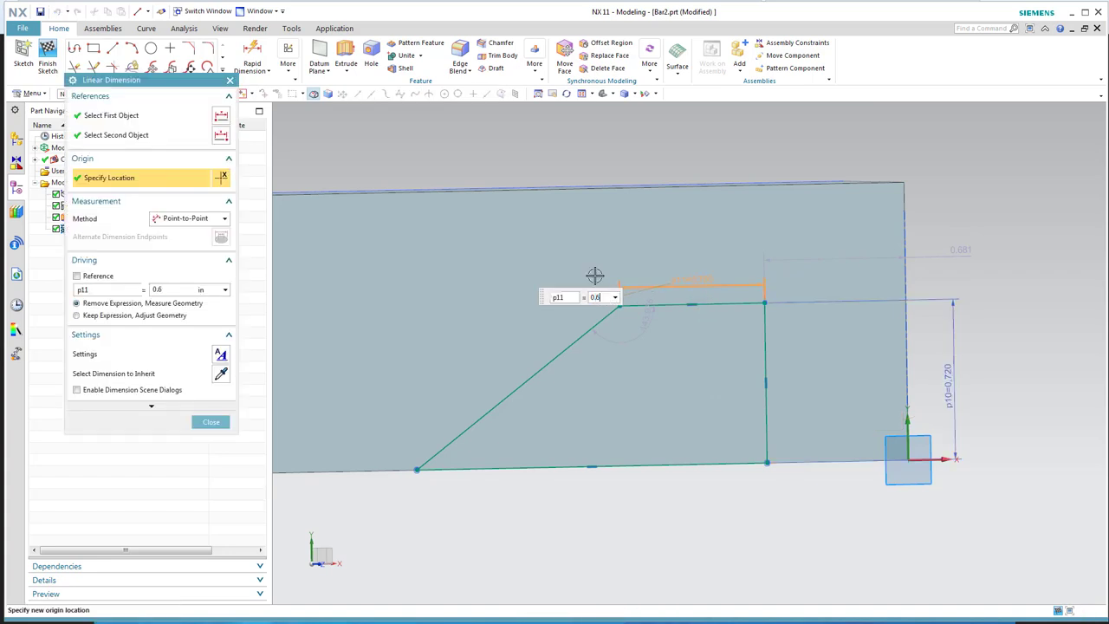
key("Return")
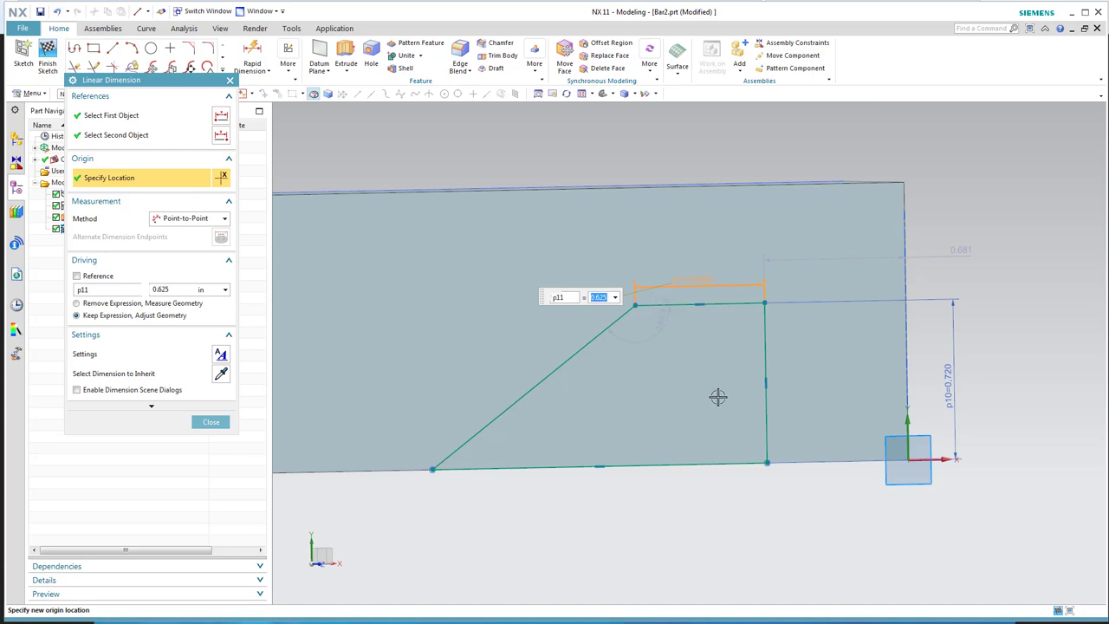
left_click(970, 250)
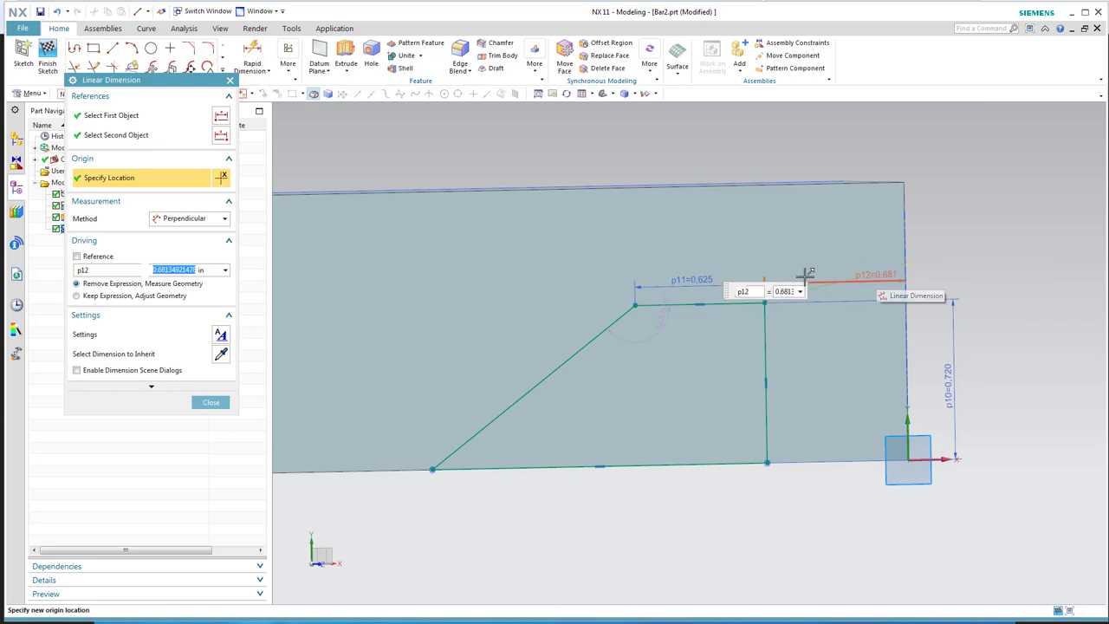
type(".")
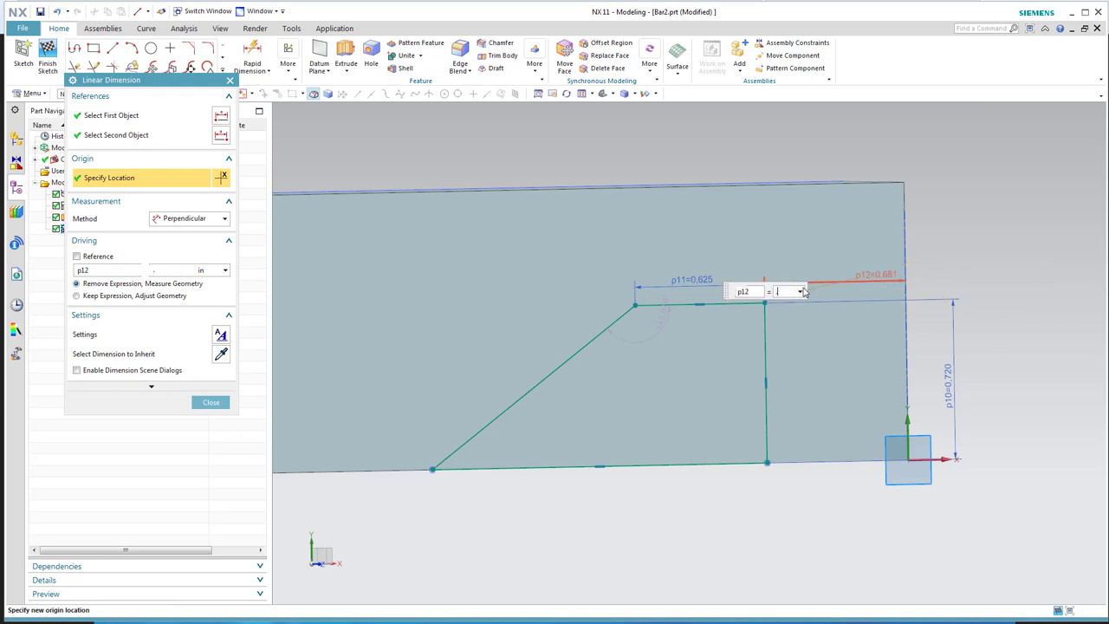
type("5")
key("Return")
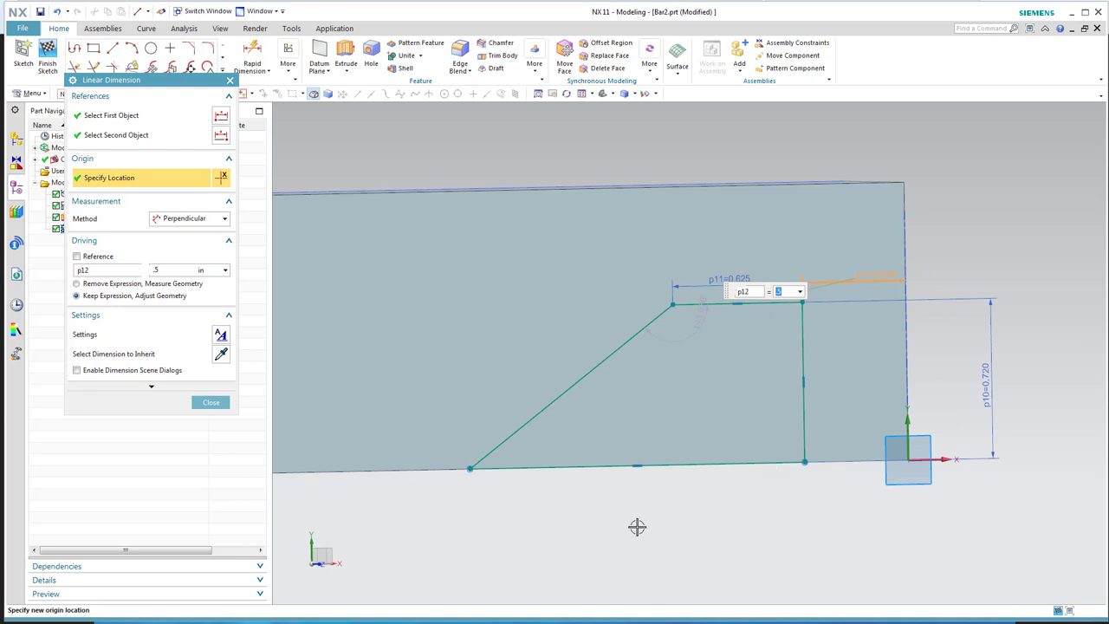
middle_click(678, 347)
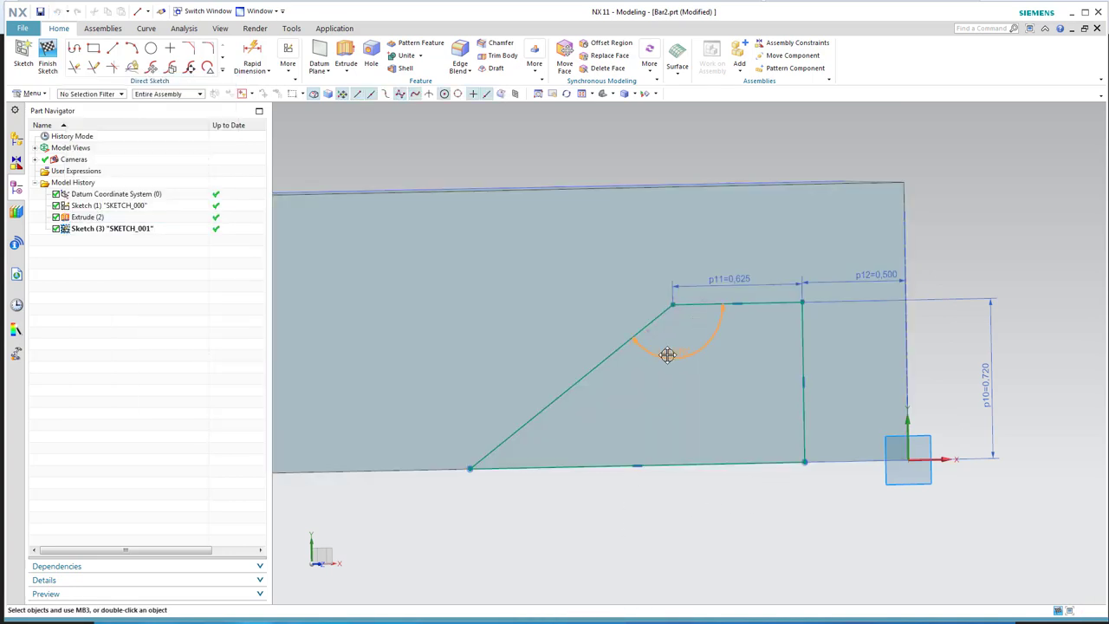
Try to delete the automatic angle dimension between the profile's top line and sloped line.
mouse_move(806, 505)
middle_mouse_down()
mouse_move(814, 522)
mouse_move(799, 513)
middle_mouse_up()
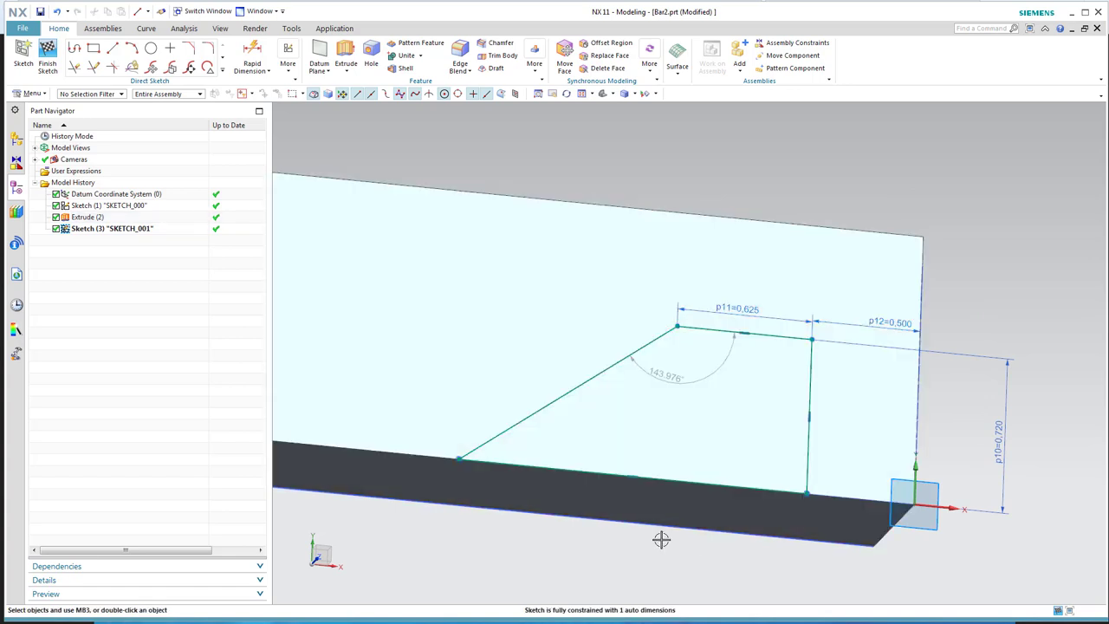
middle_click_drag(661, 540, 729, 491, "shift")
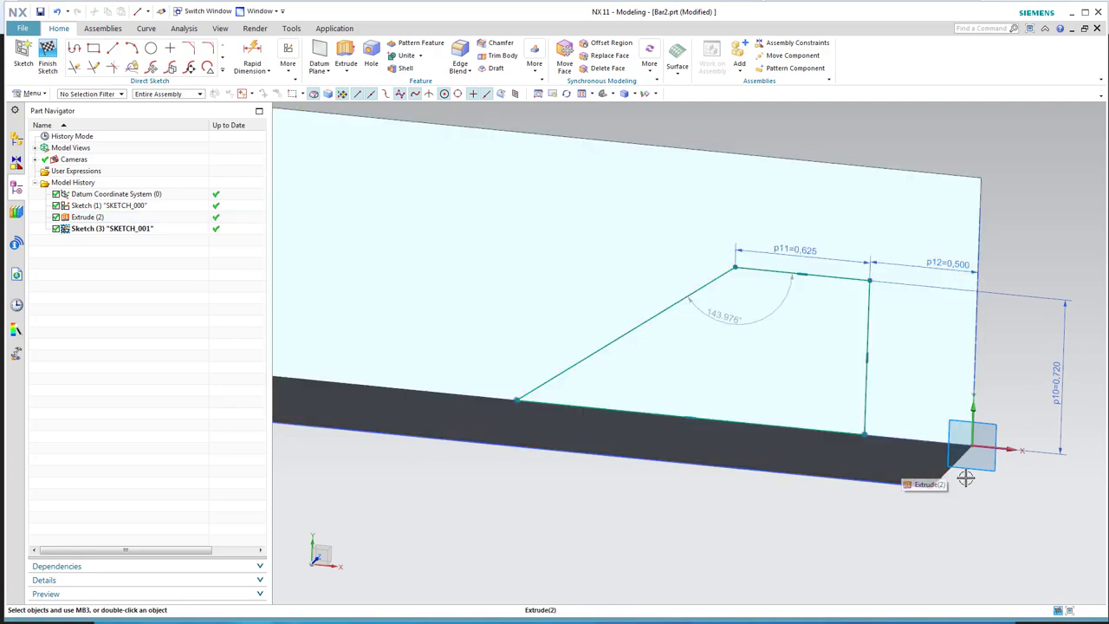
mouse_move(997, 493)
middle_mouse_down()
mouse_move(976, 520)
mouse_move(997, 493)
mouse_move(1007, 500)
middle_mouse_up()
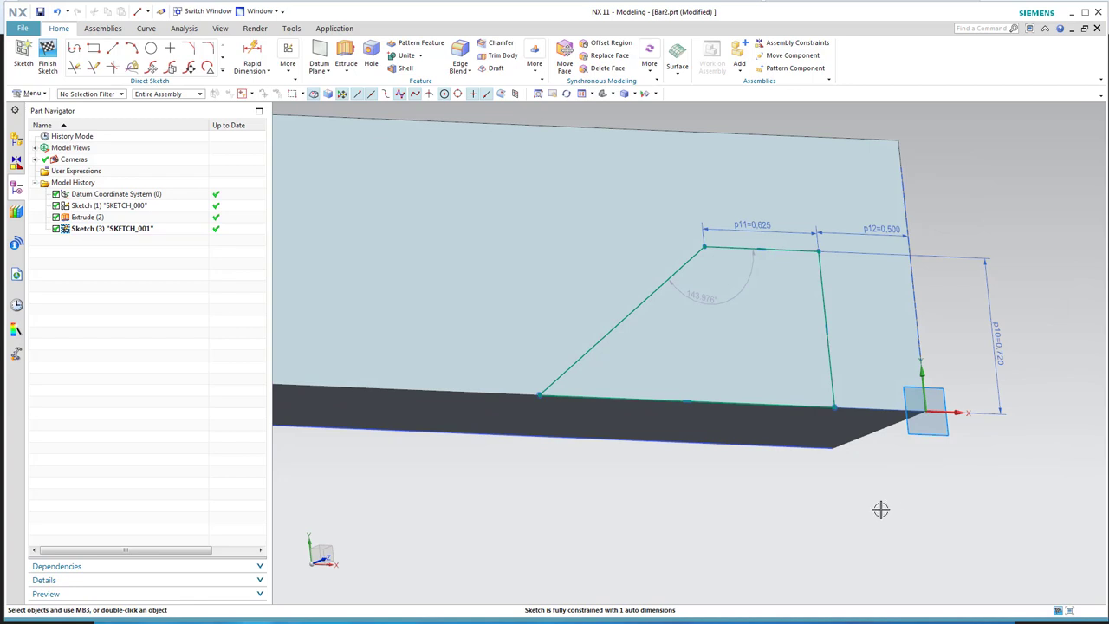
left_click(718, 291)
key("Delete")
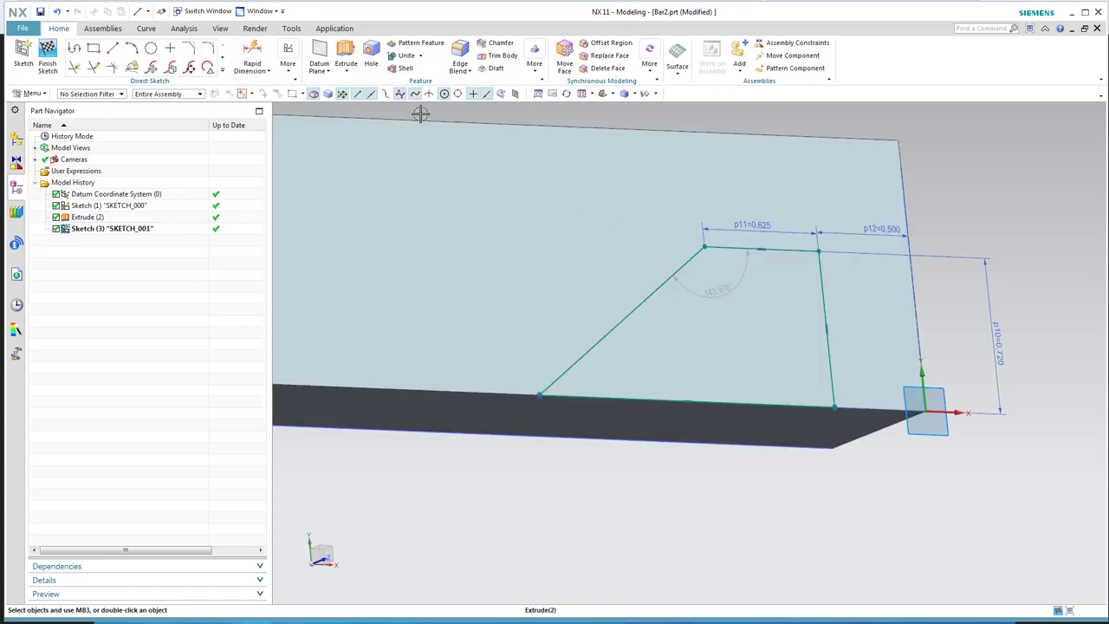
Dimension the profile's lower line between its two endpoints, set it to 1.75 in, and finish the sketch.
left_click(253, 53)
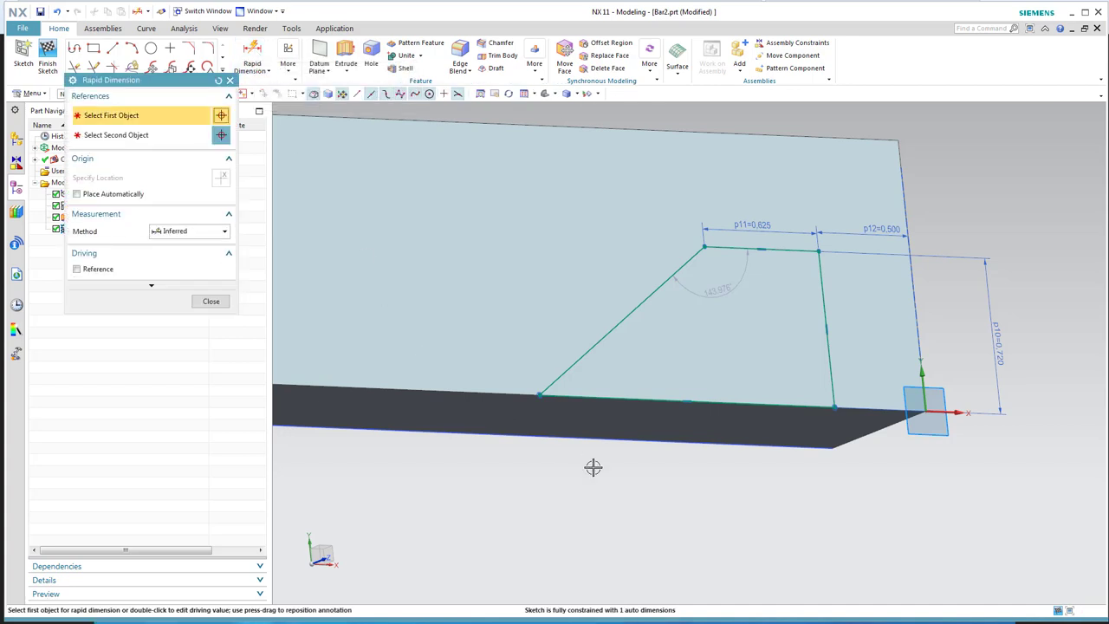
left_click(533, 397)
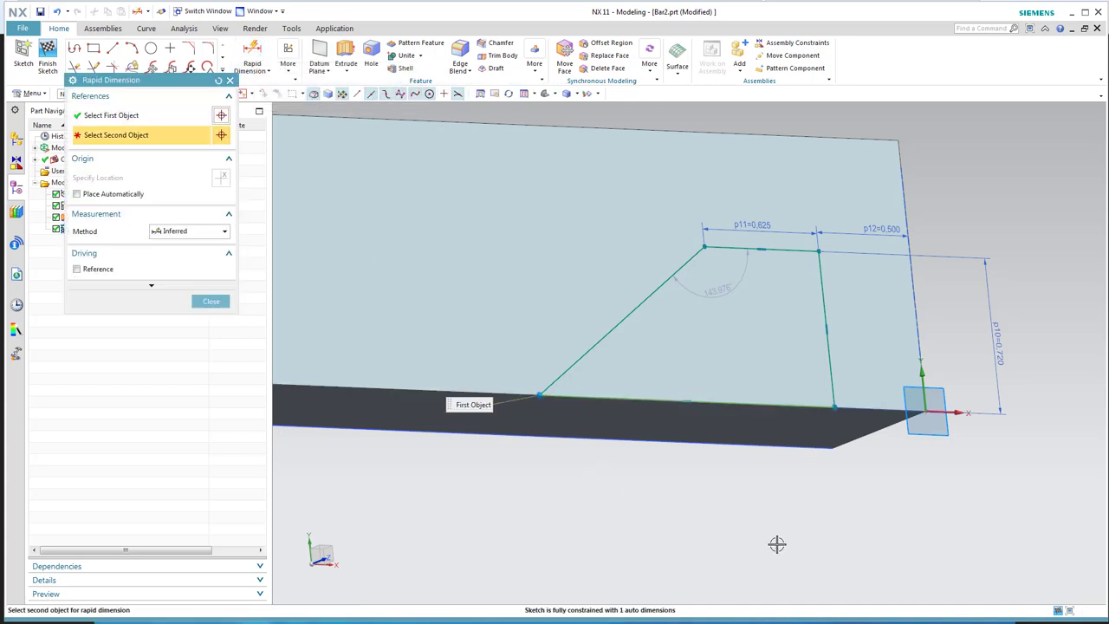
left_click(835, 406)
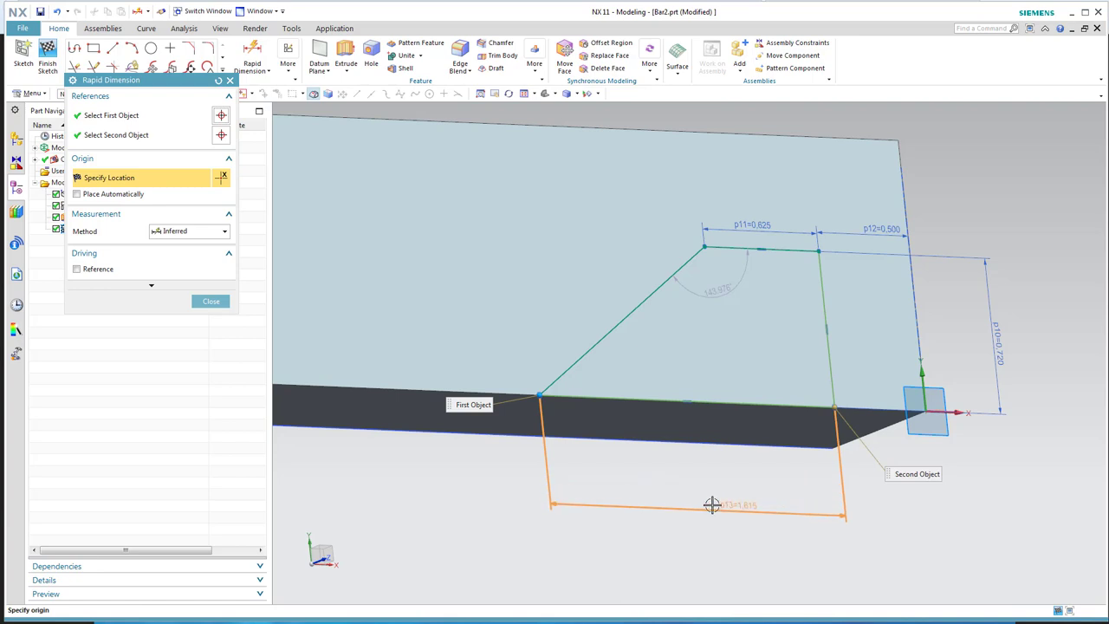
left_click(834, 519)
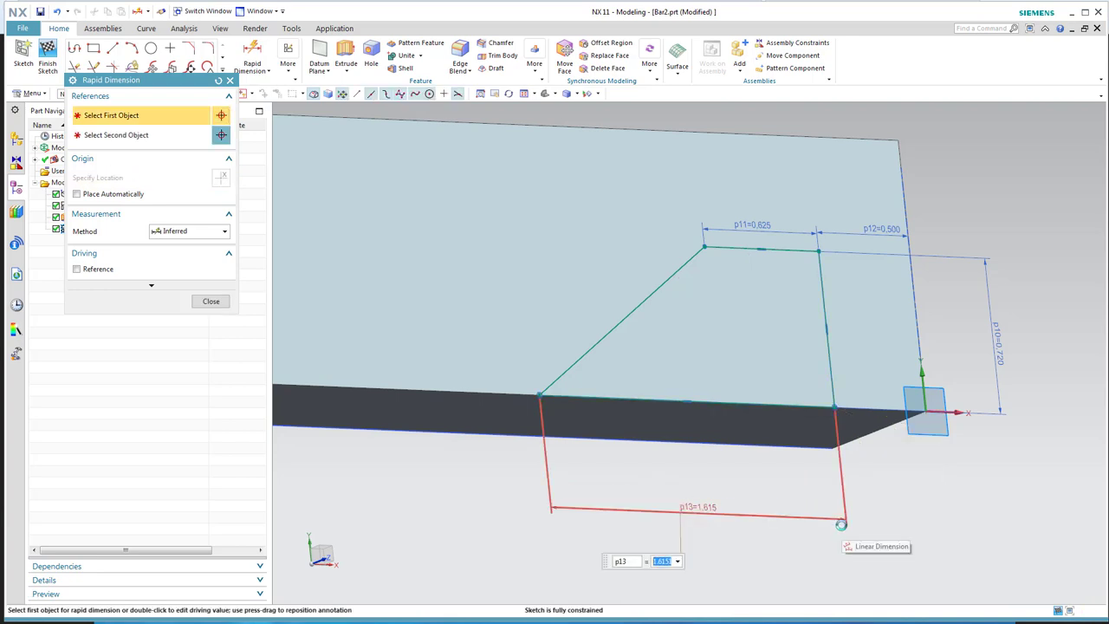
type("1")
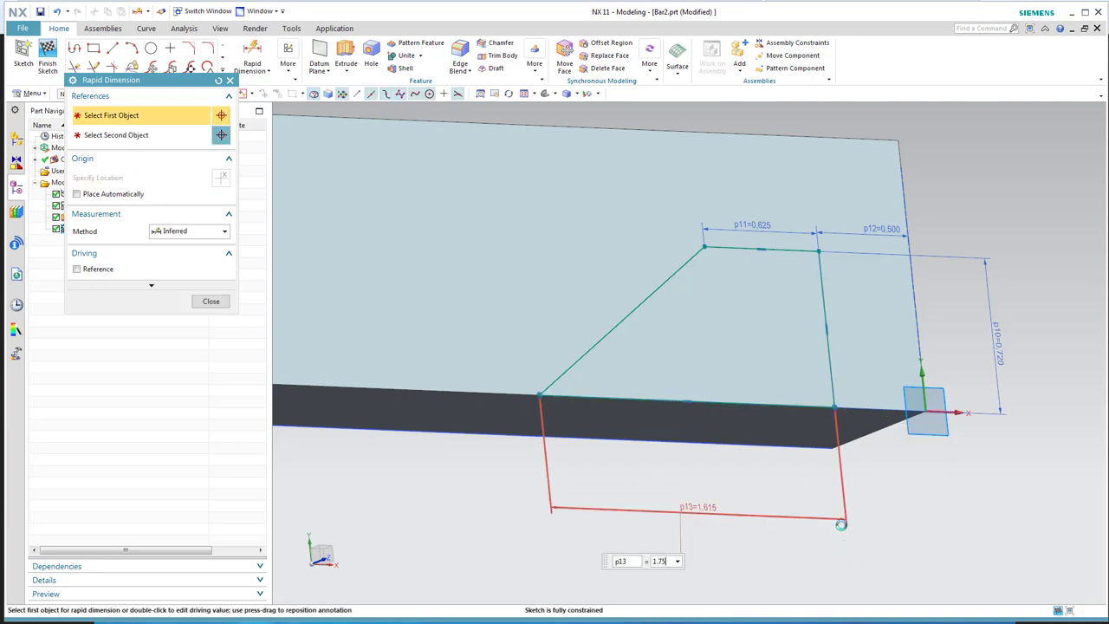
key("Return")
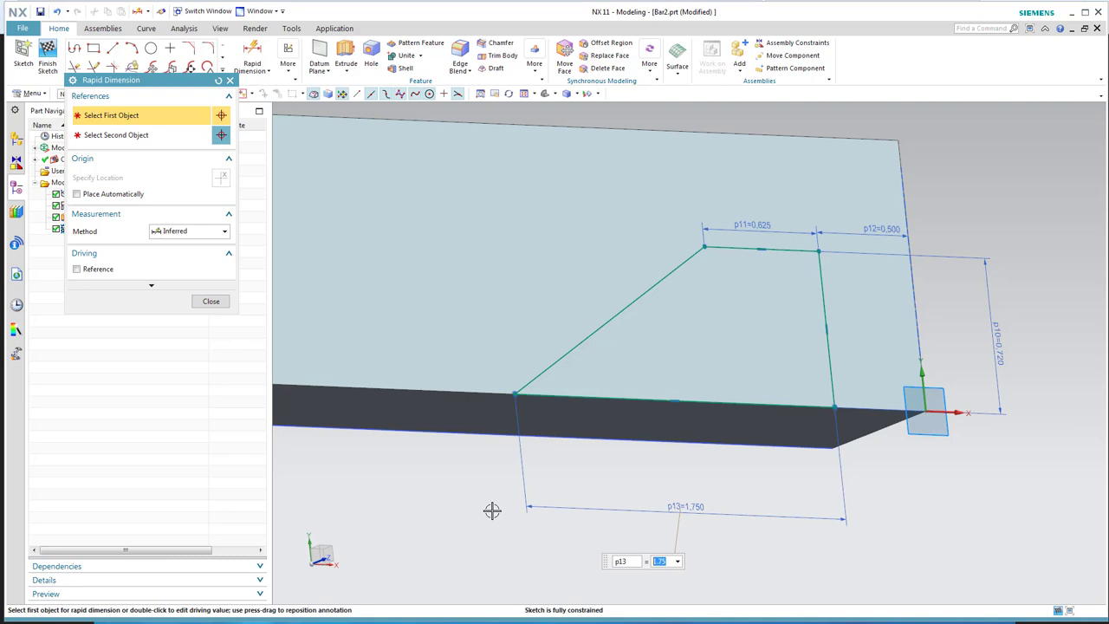
left_click(211, 300)
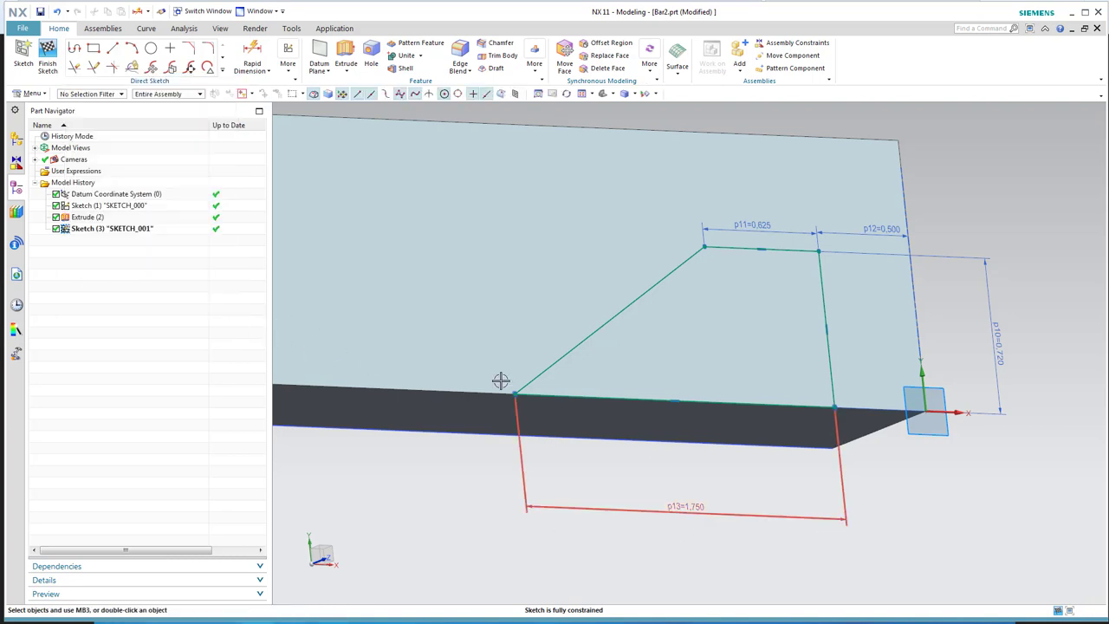
mouse_move(853, 370)
middle_mouse_down()
mouse_move(901, 374)
mouse_move(885, 431)
mouse_move(852, 446)
mouse_move(806, 515)
middle_mouse_up()
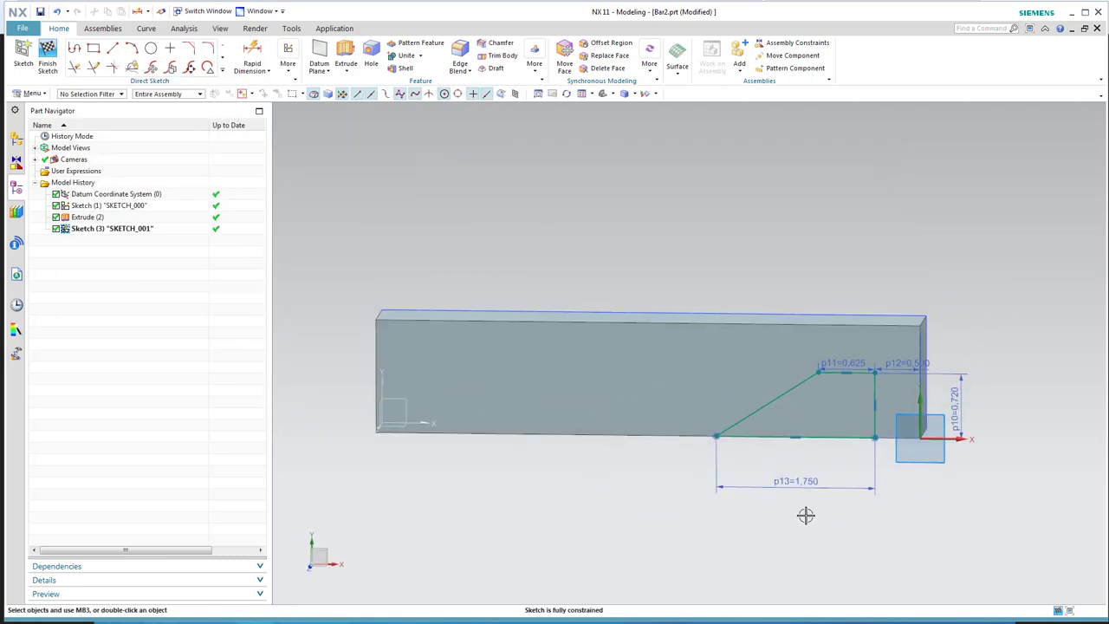
left_click(48, 53)
Create a new sketch on the bar's front face, the one carrying the sloped cutout profile.
middle_click_drag(662, 506, 705, 478)
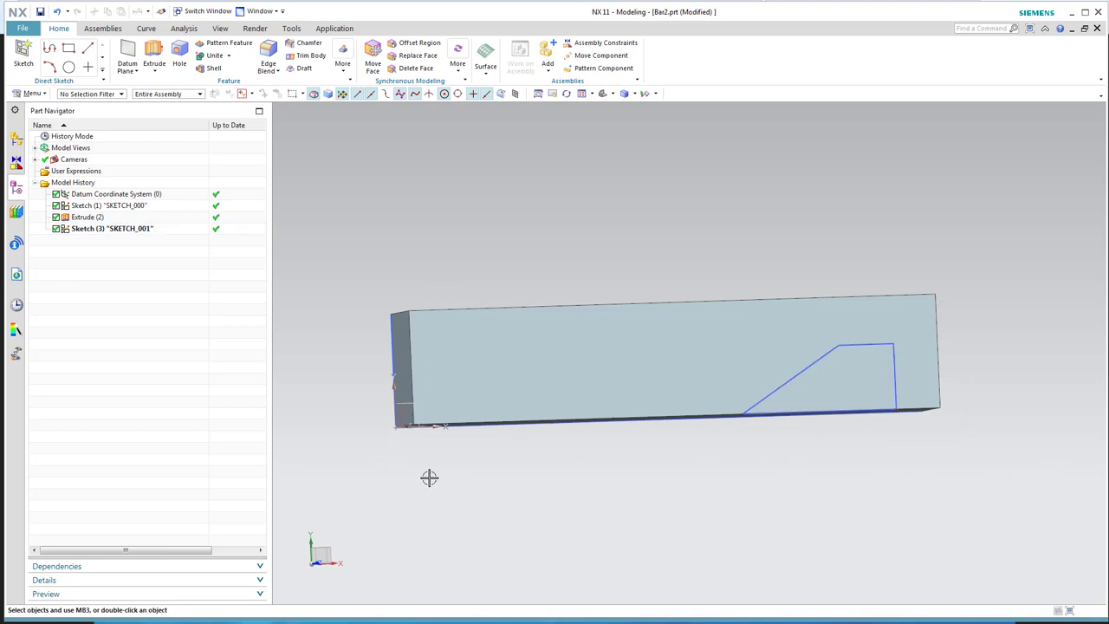
left_click(26, 54)
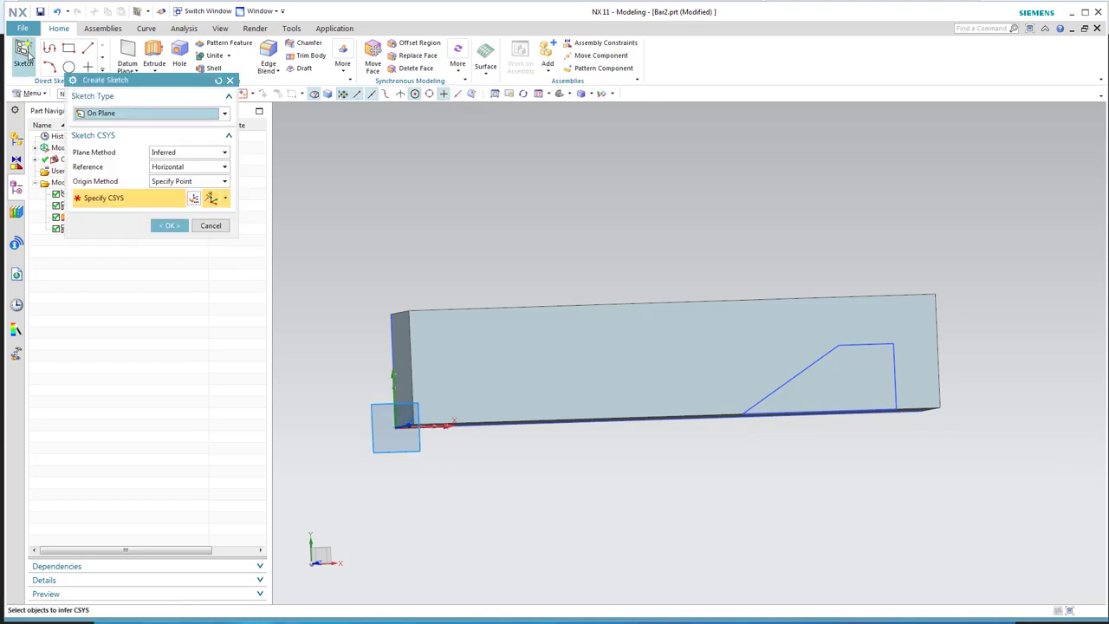
left_click(546, 389)
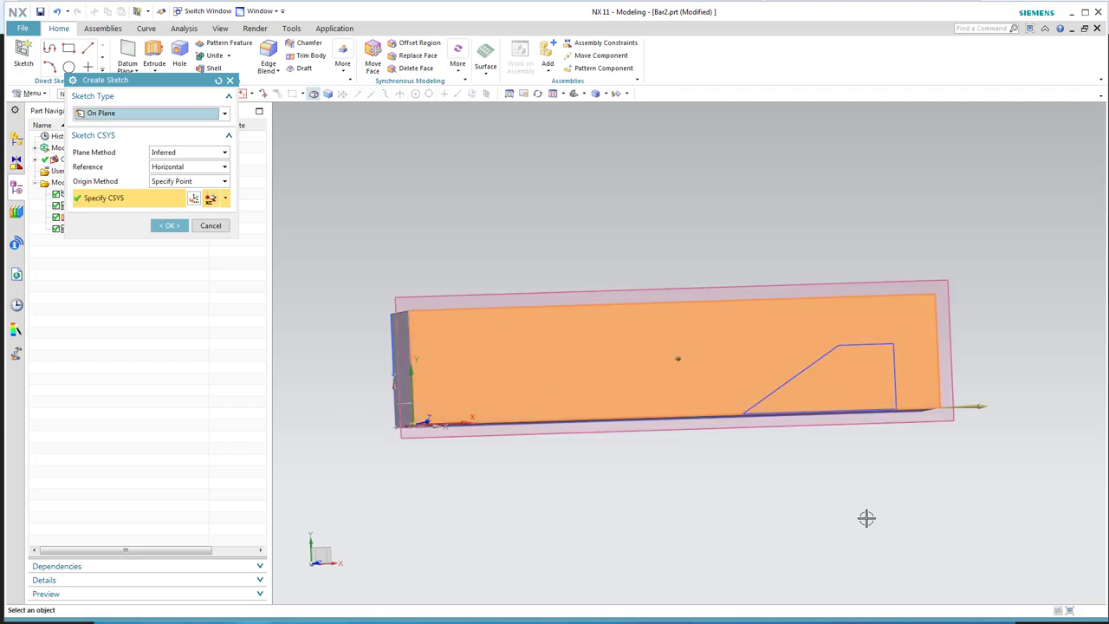
left_click(169, 225)
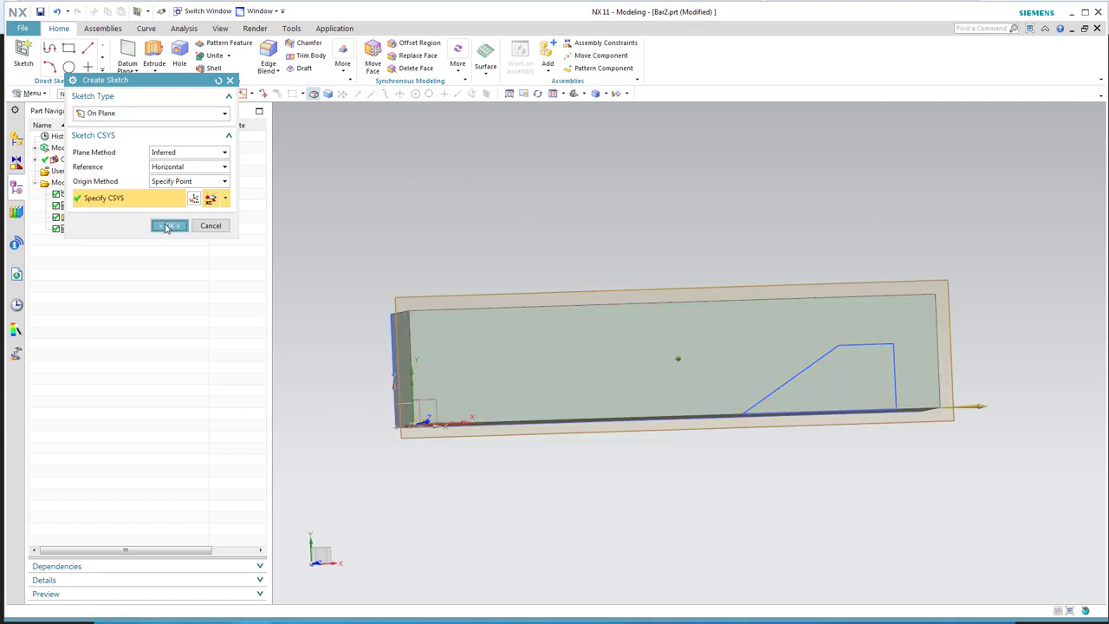
Sketch a rectangle about 0.72 in wide and 0.73 in high from the sketch origin at the bar's lower-left corner.
middle_click_drag(857, 393, 685, 460, "shift")
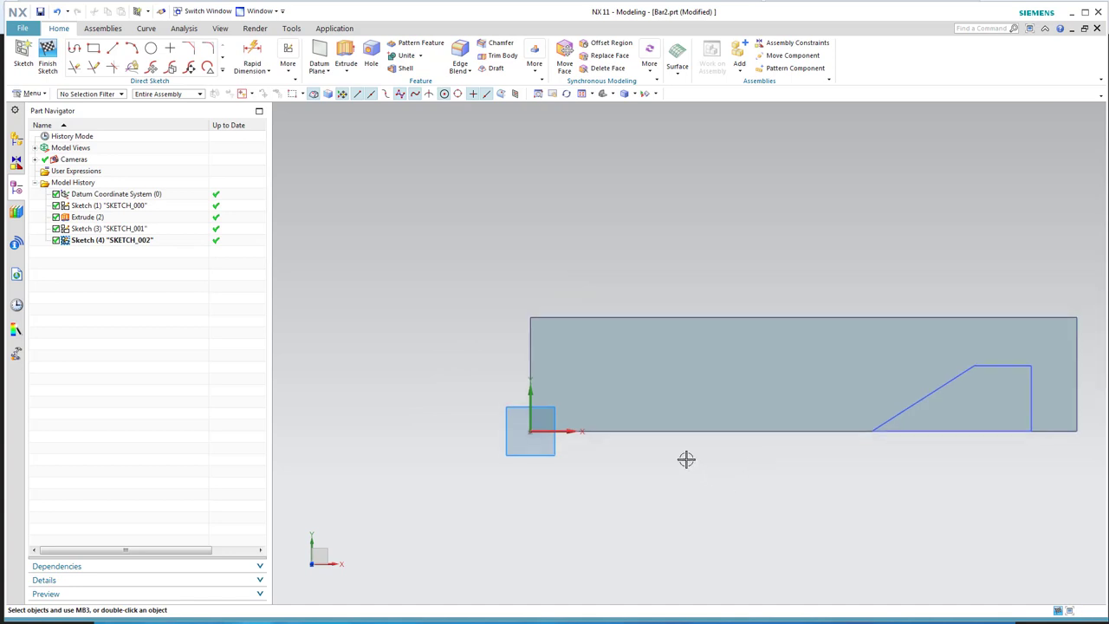
scroll(685, 460, "up", 2)
middle_click_drag(753, 476, 650, 502, "shift")
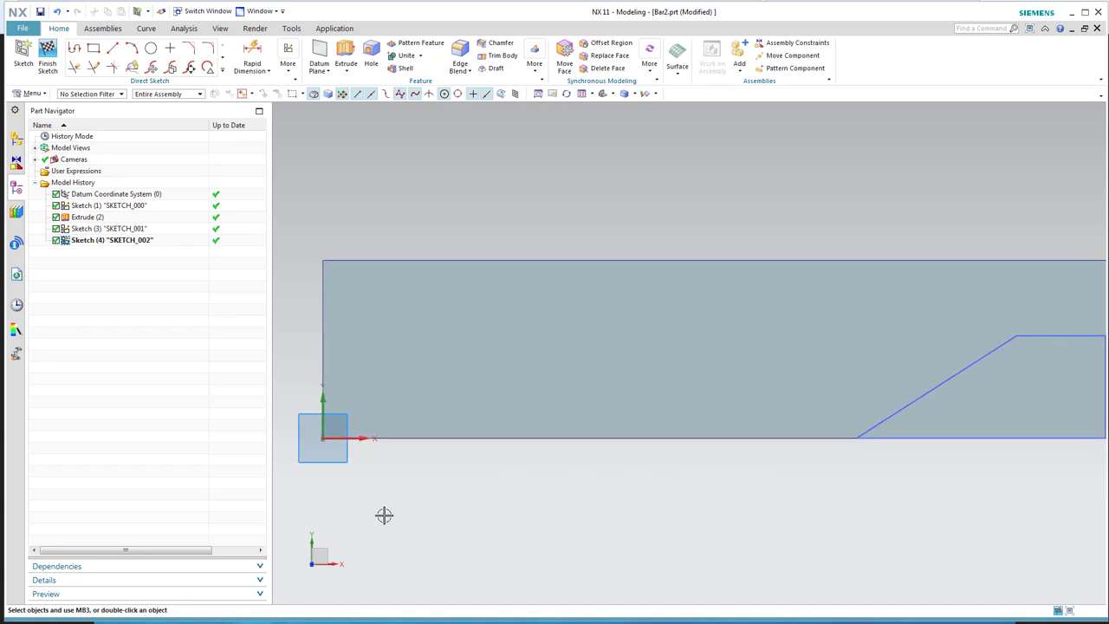
left_click(94, 48)
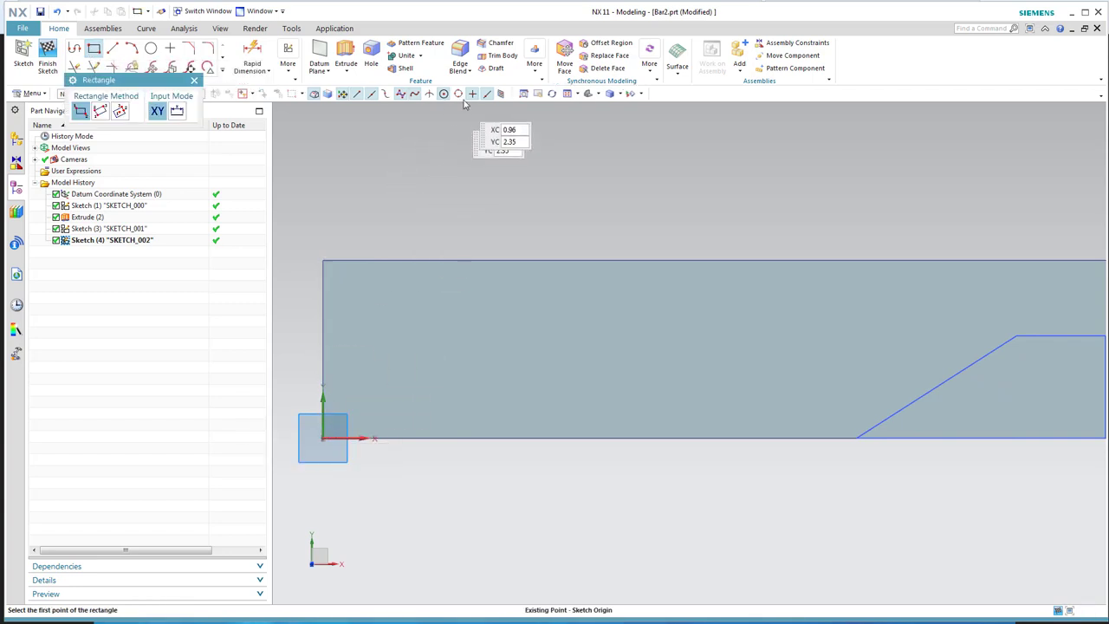
left_click(326, 434)
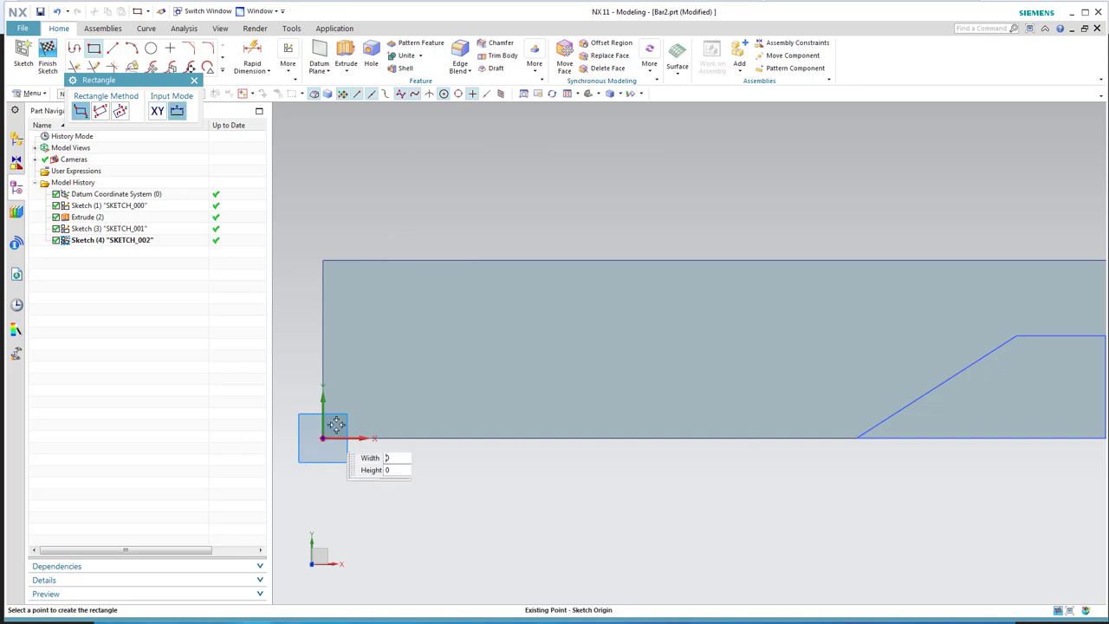
left_click(424, 336)
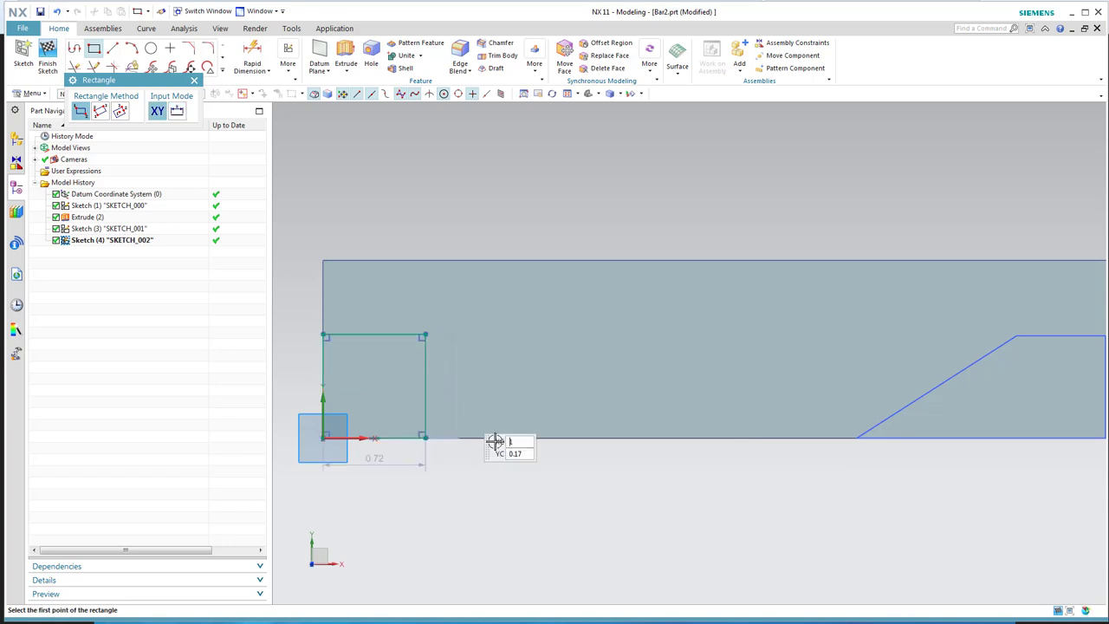
scroll(508, 542, "down", 4)
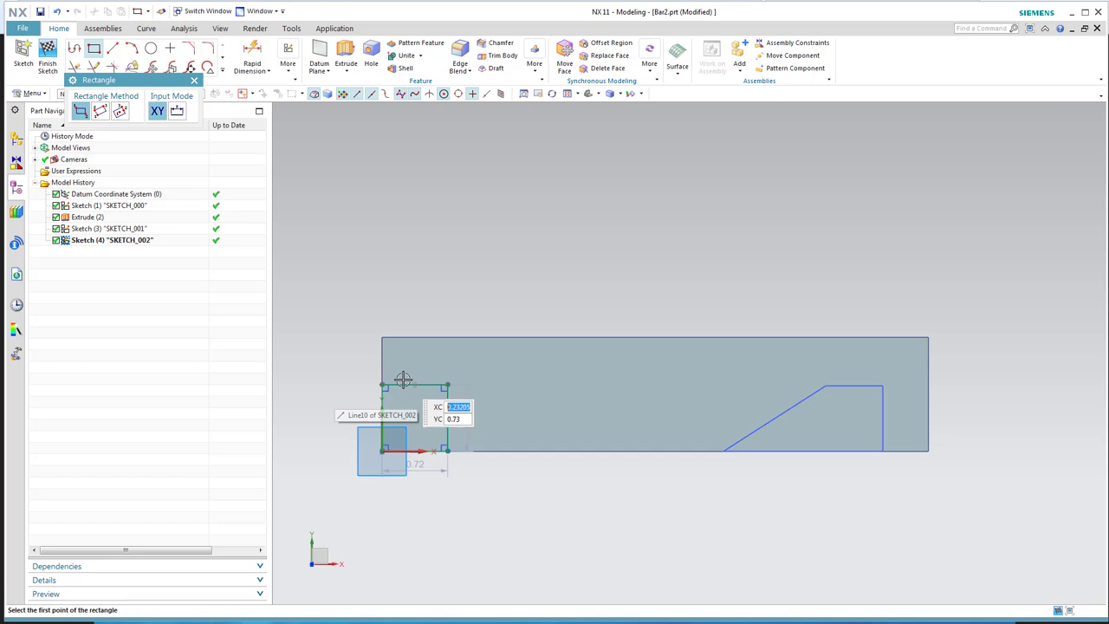
scroll(404, 385, "up", 3)
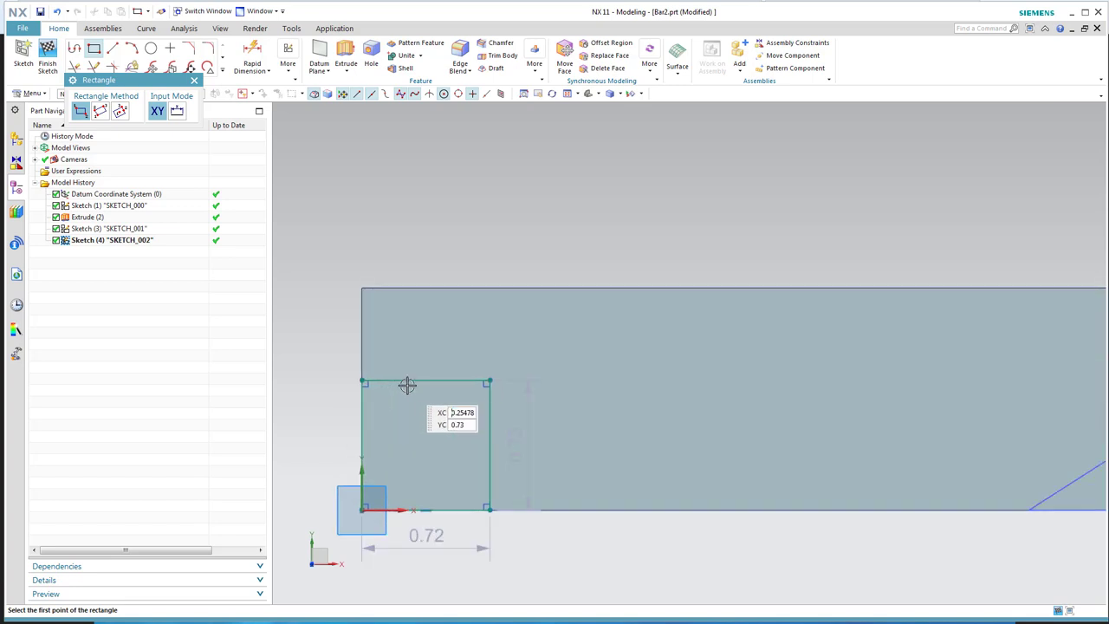
left_click(194, 82)
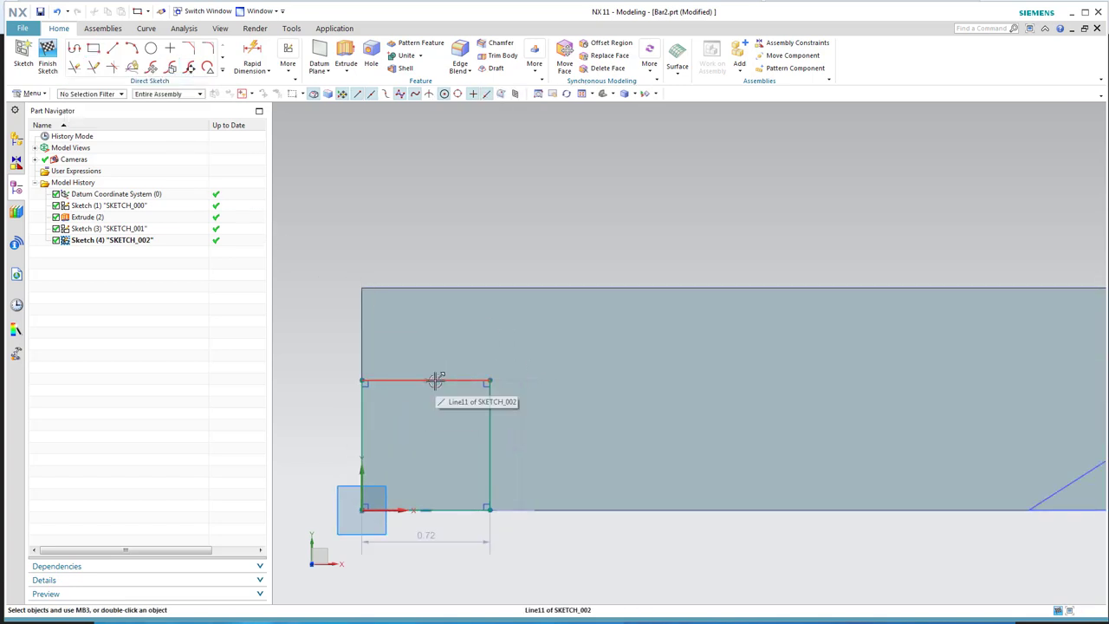
Make the rectangle's top line collinear with the top line of the sloped cutout profile.
scroll(523, 280, "down", 2)
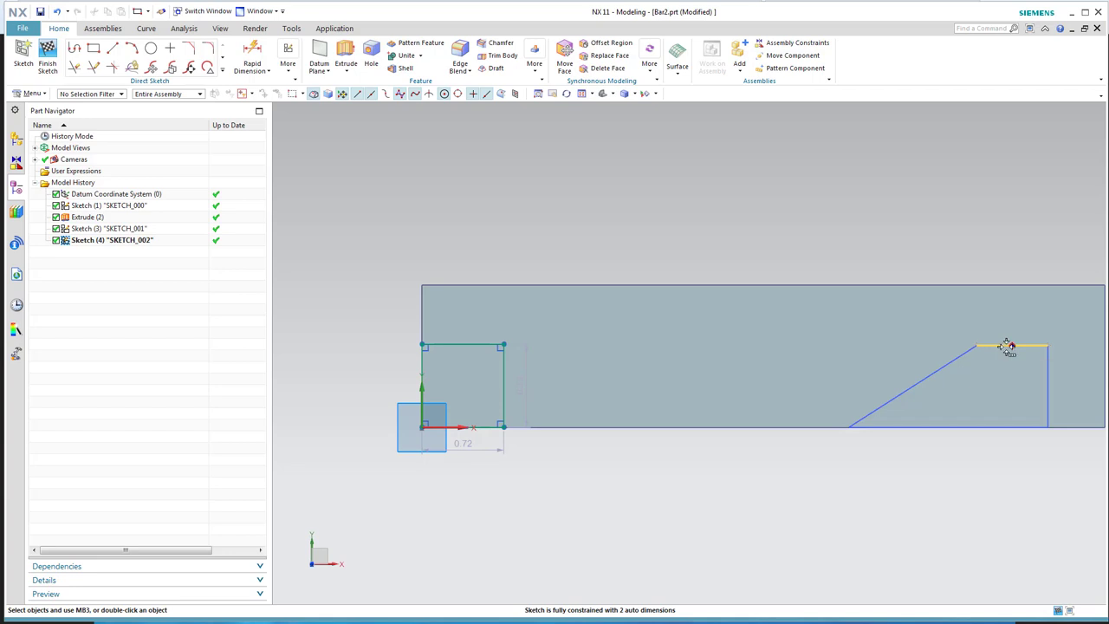
left_click(1007, 346)
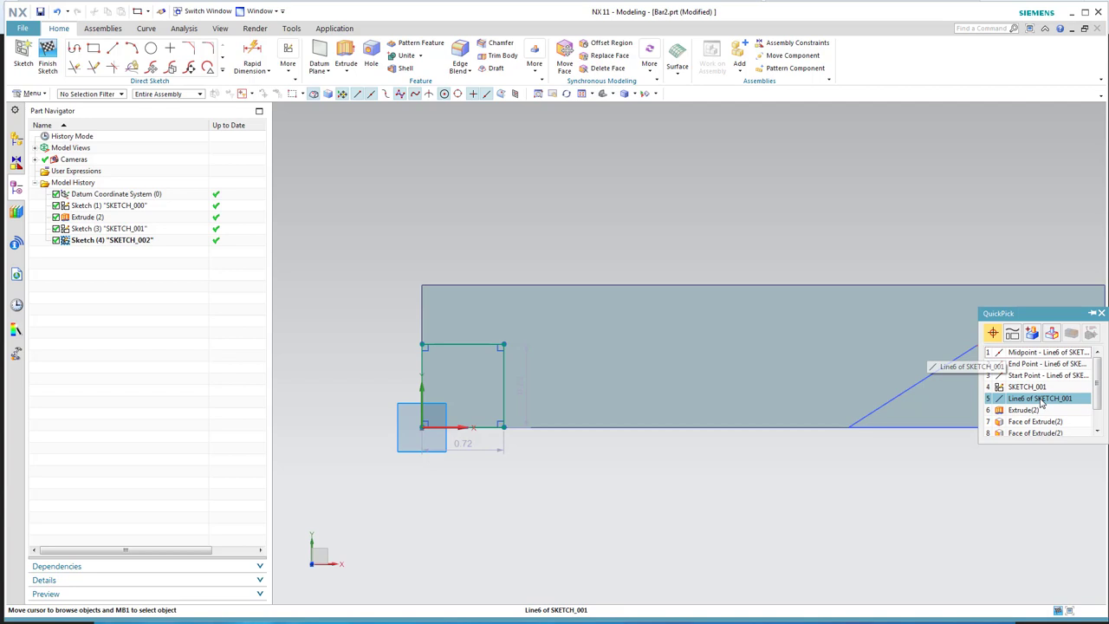
left_click(1041, 401)
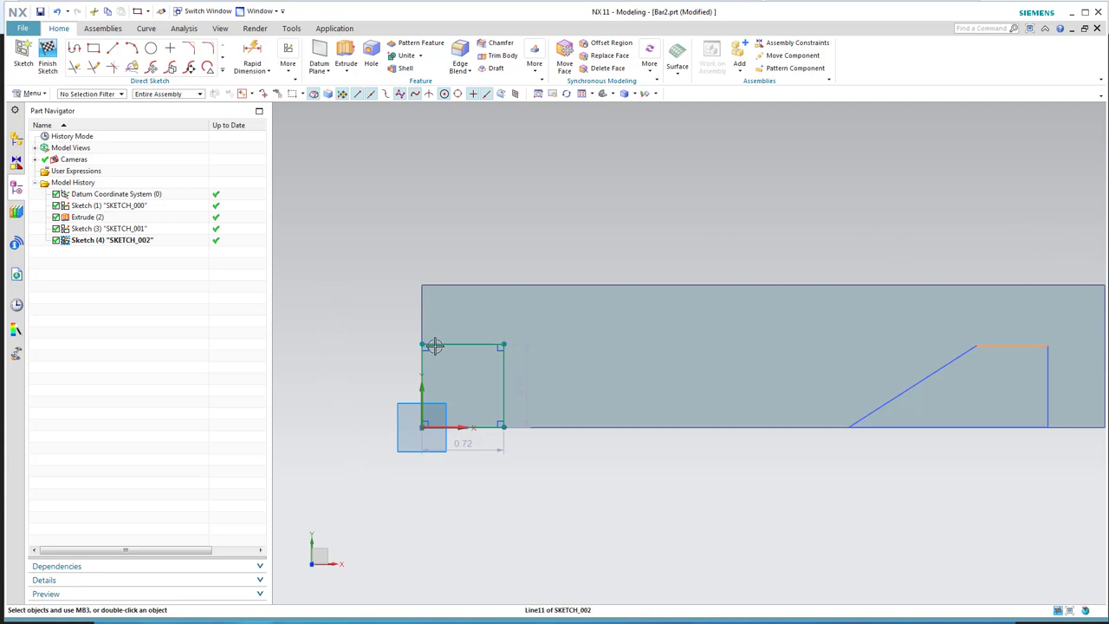
left_click(491, 345)
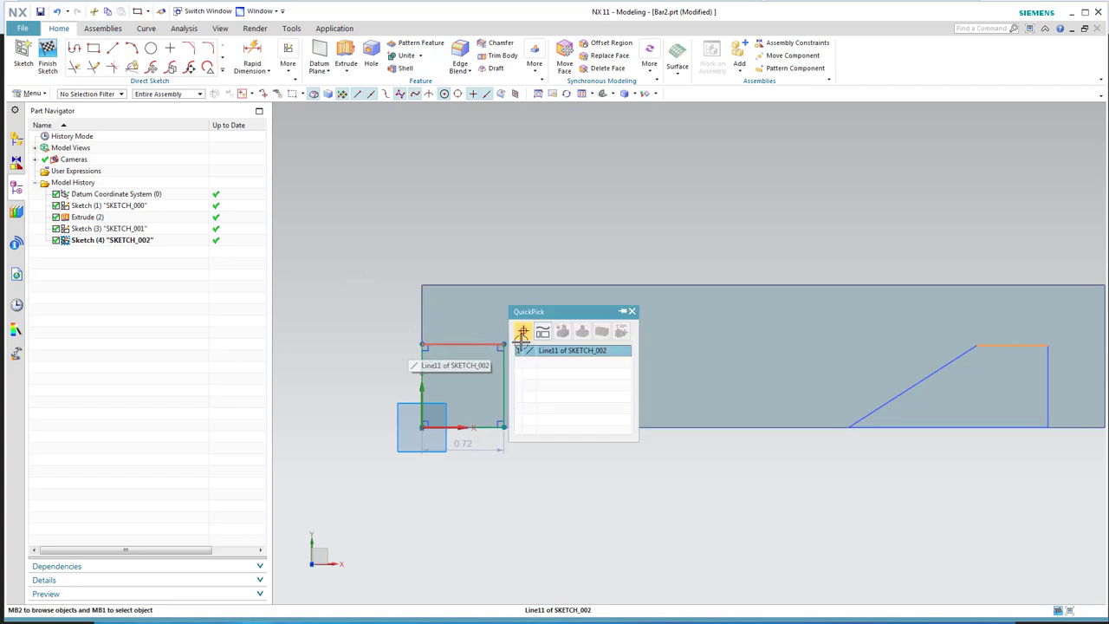
left_click(569, 350)
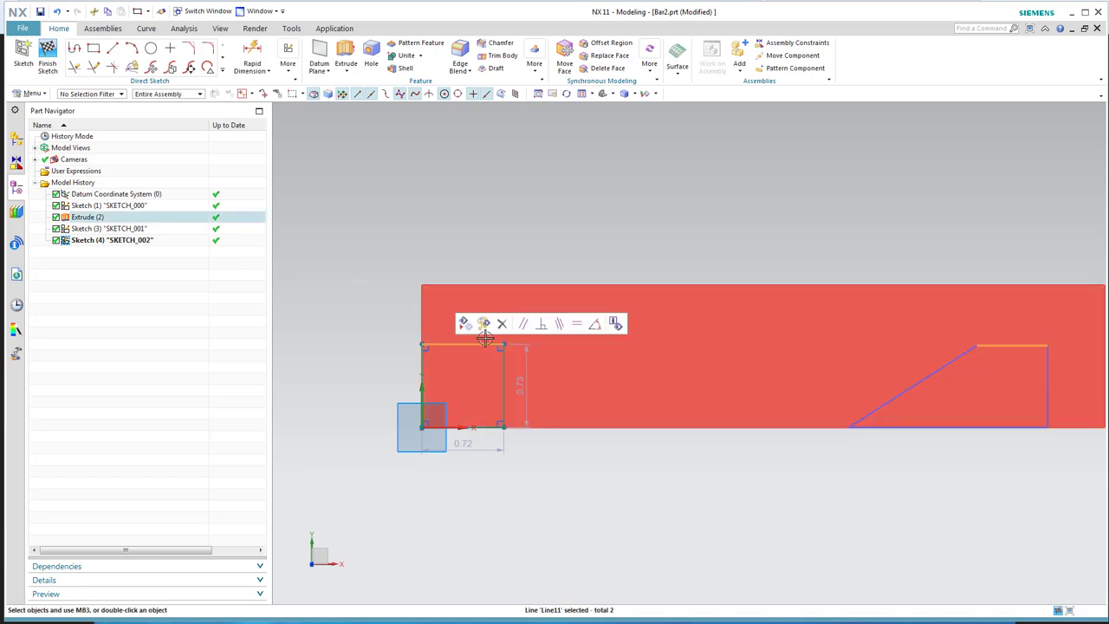
left_click(559, 324)
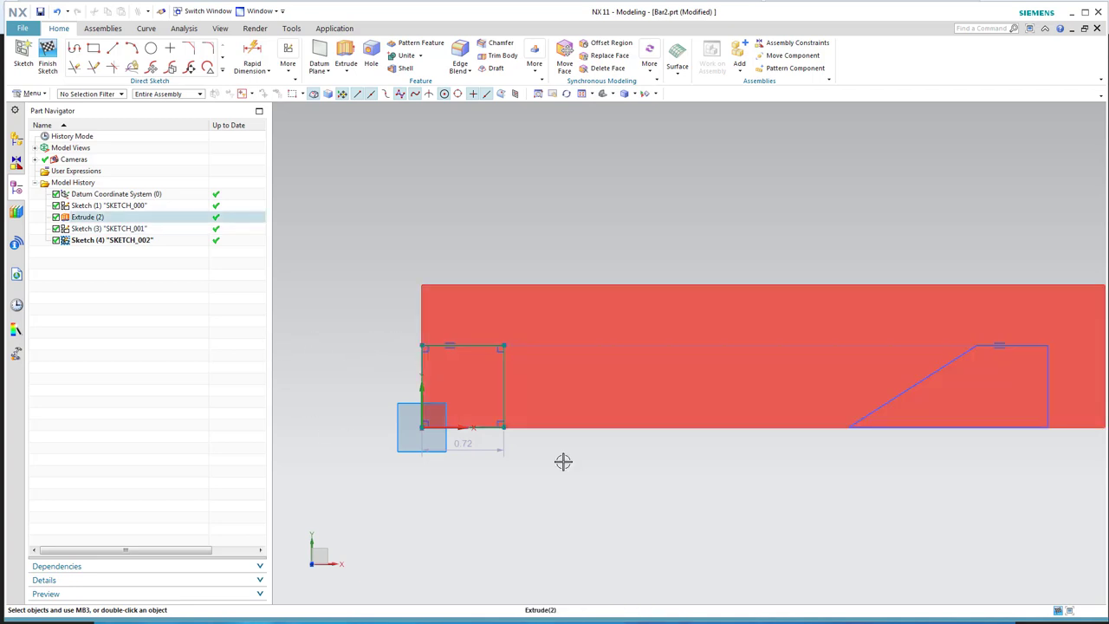
Reposition the rectangle's automatic width dimension below the bar, with its text outside the left extension line.
key("ctrl+f")
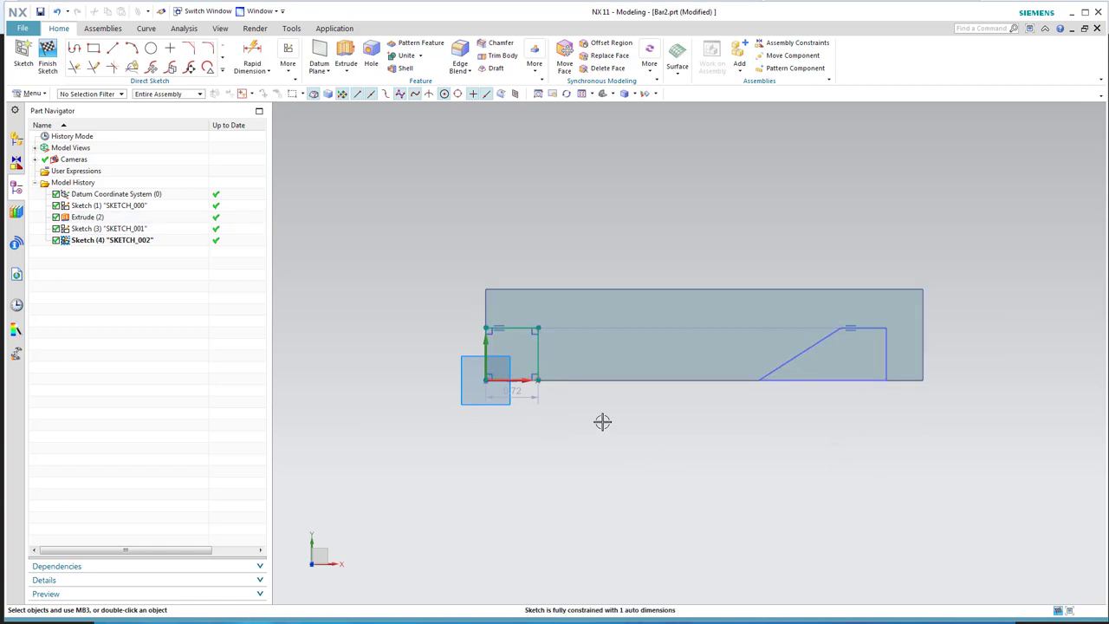
left_click_drag(529, 391, 530, 430)
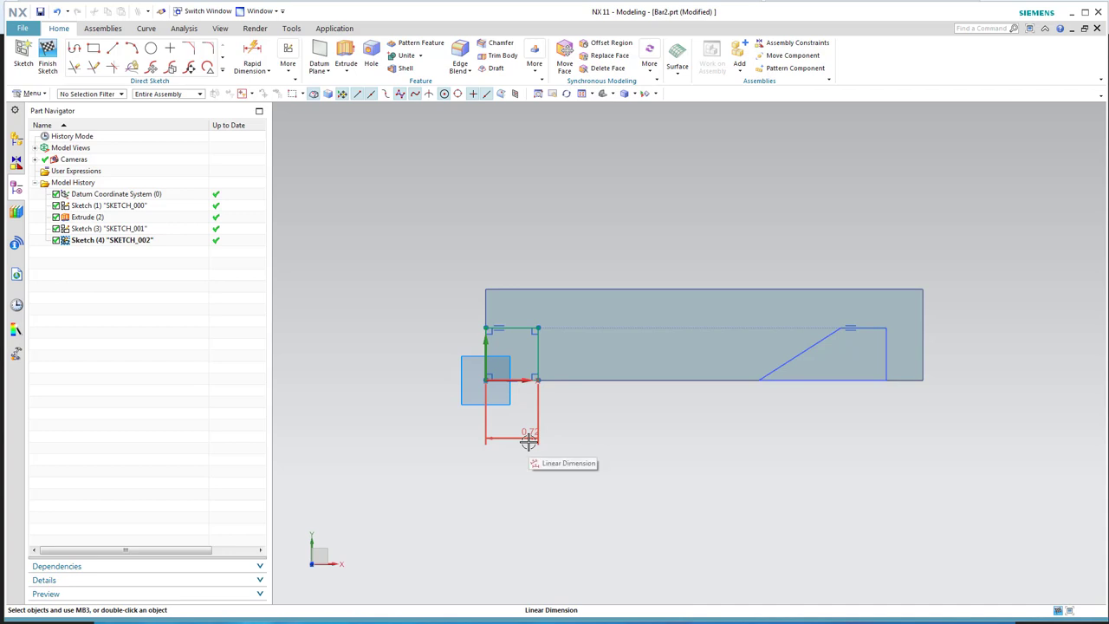
left_click_drag(531, 444, 477, 440)
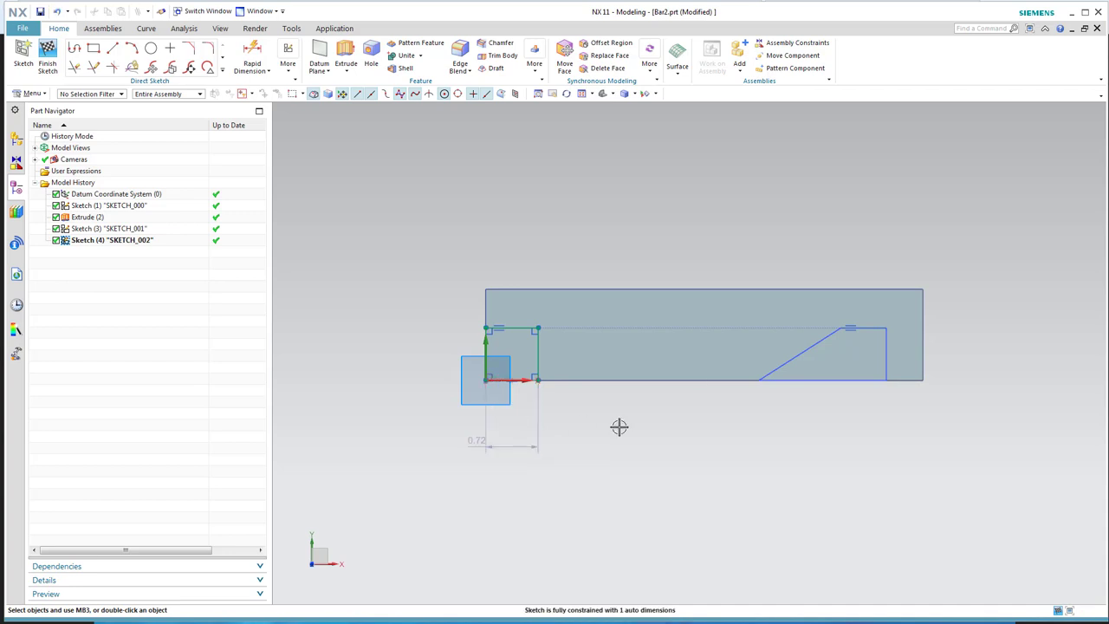
Dimension the rectangle's right line to the sloped profile's vertical line, set the distance to 5 in, and finish the sketch.
scroll(624, 383, "up", 1)
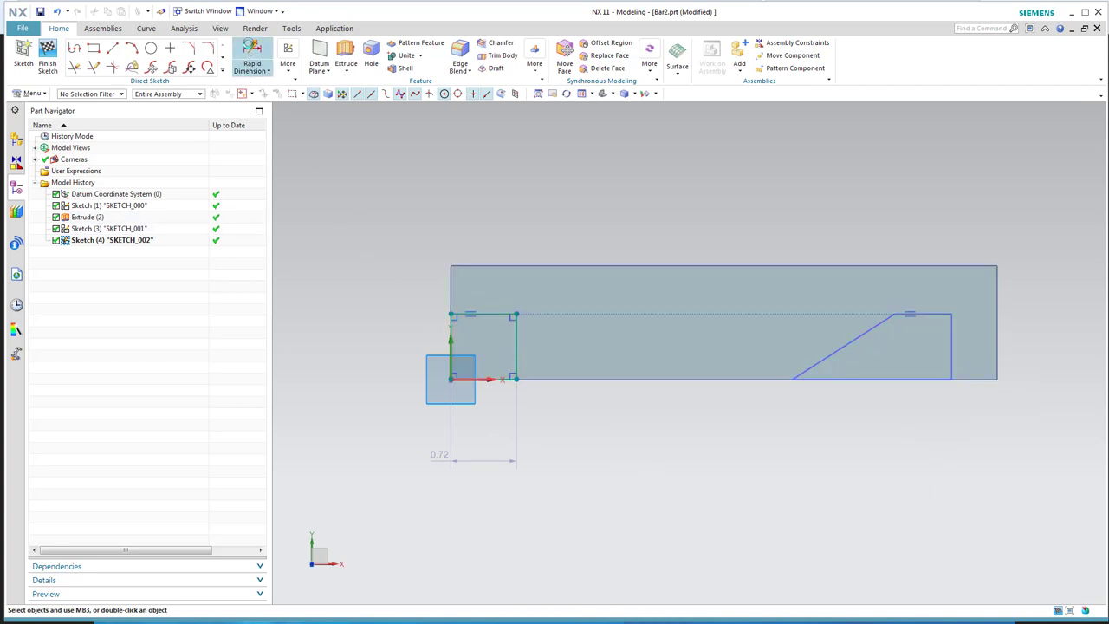
left_click(252, 57)
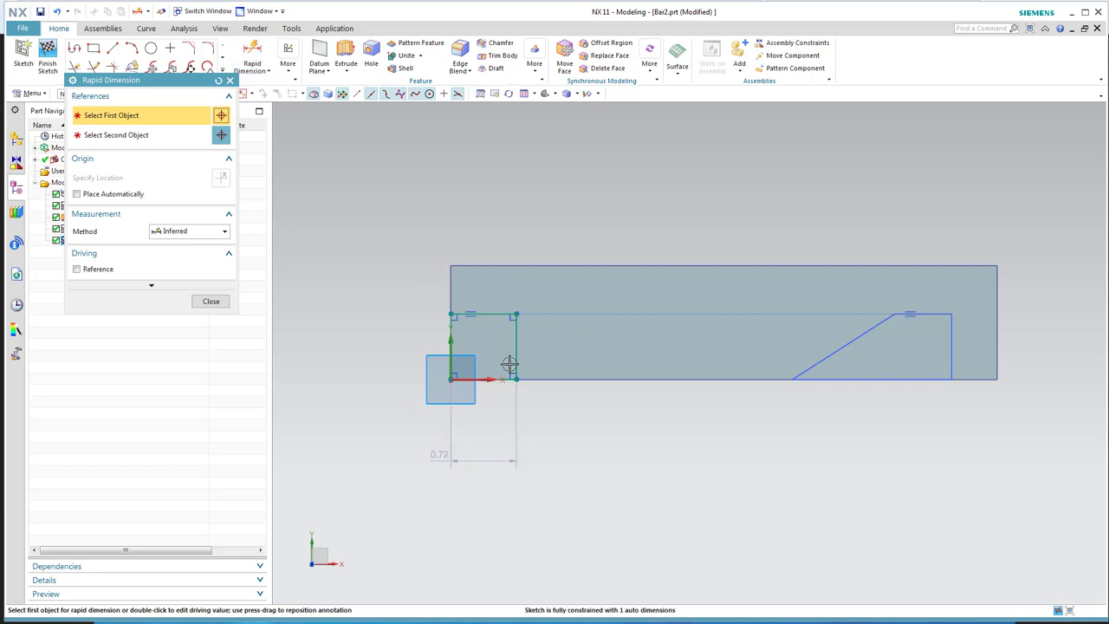
left_click(514, 333)
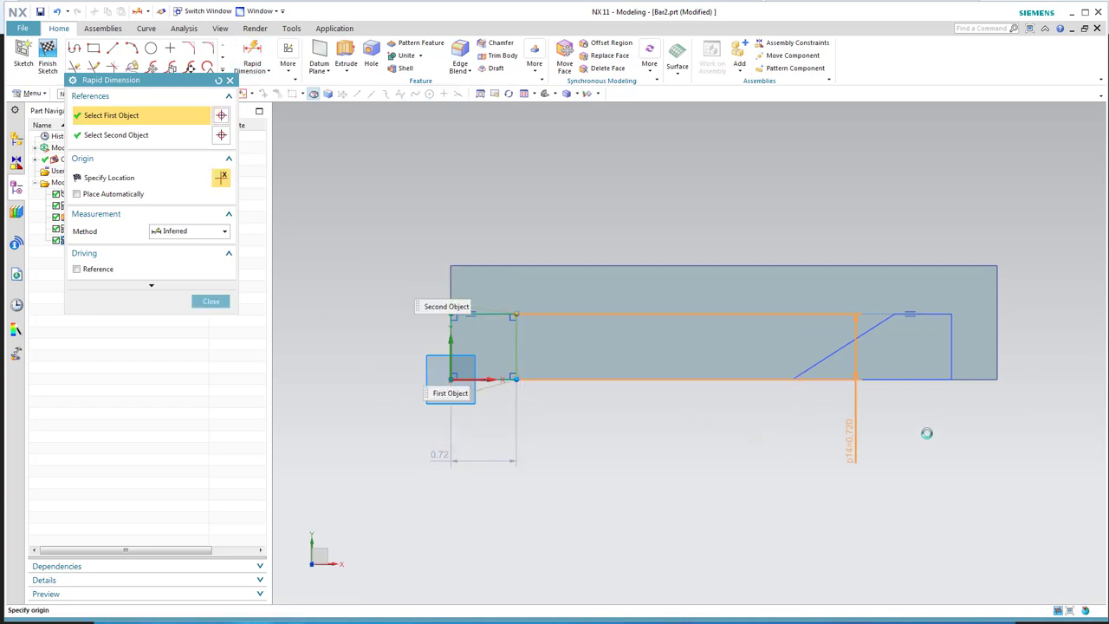
left_click(954, 378)
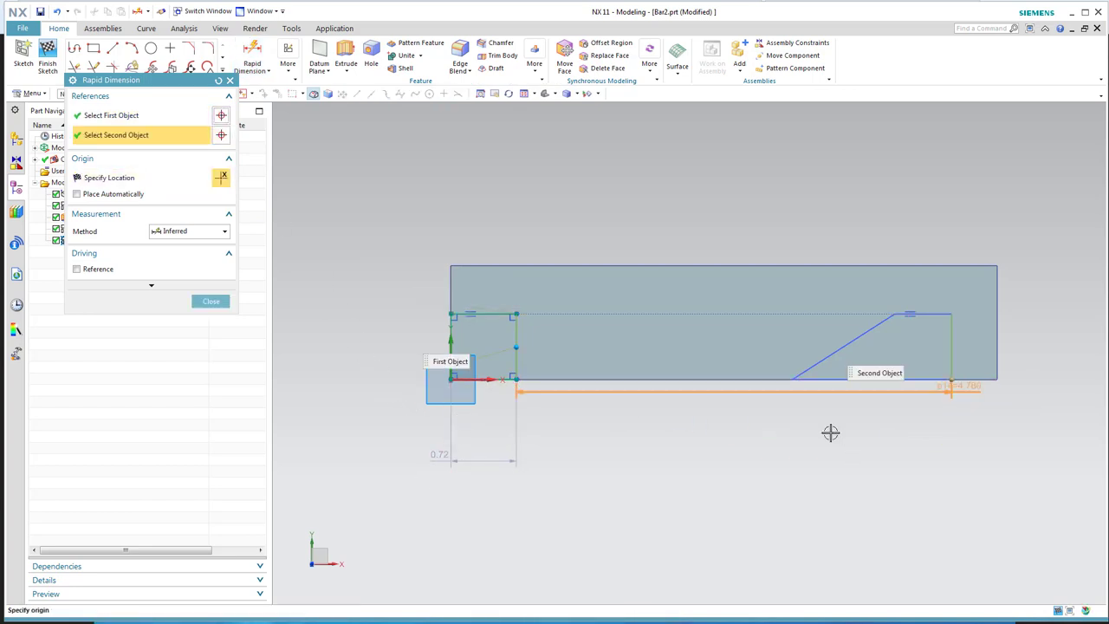
left_click(725, 421)
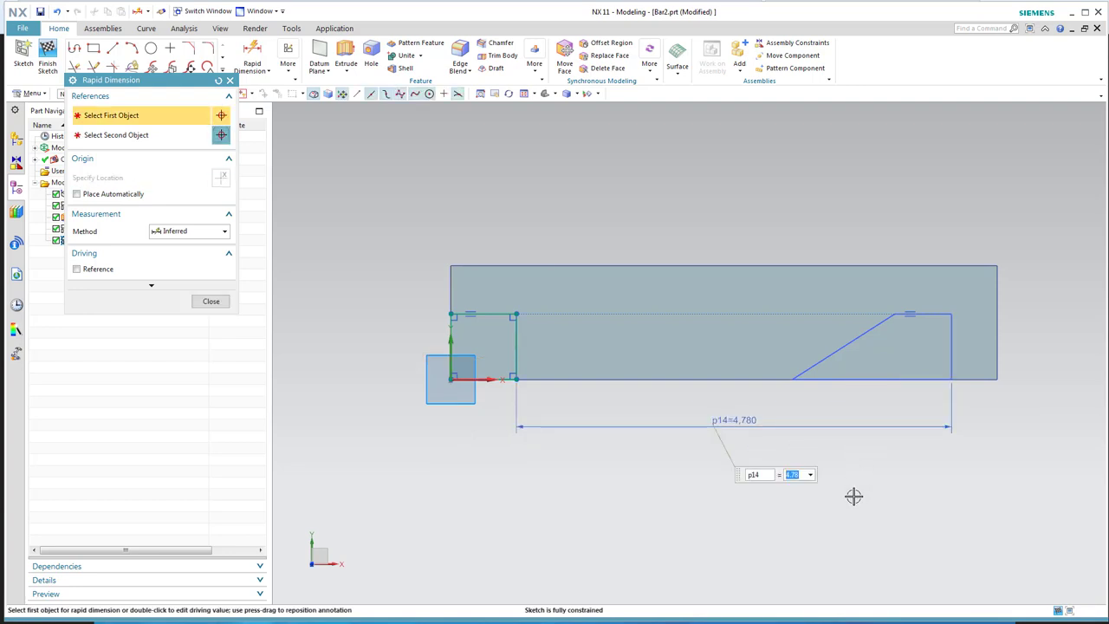
type("5")
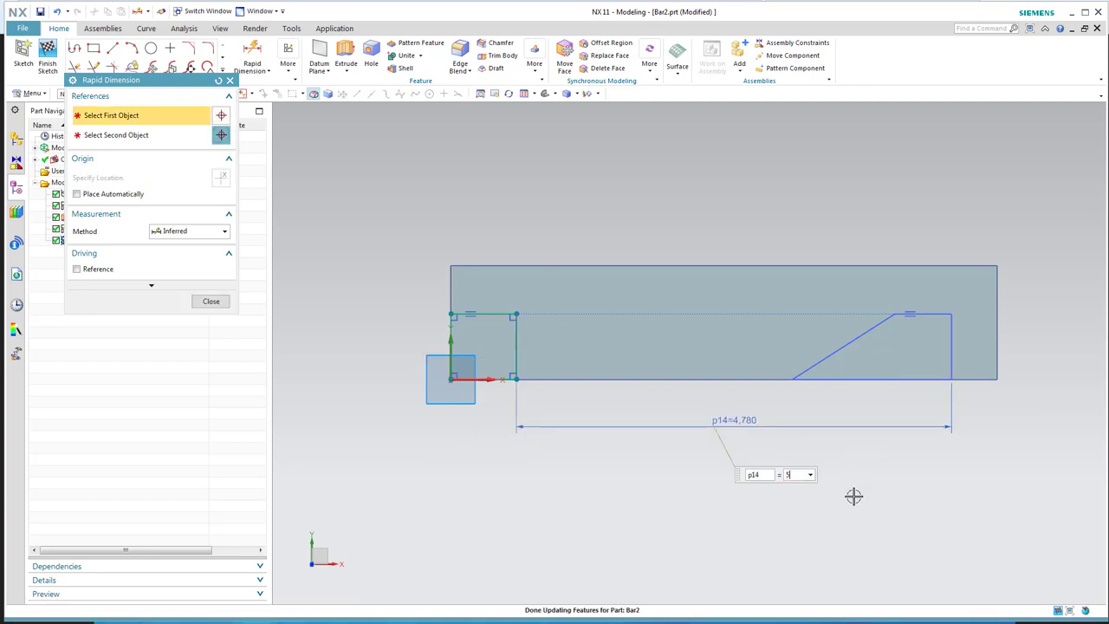
key("Return")
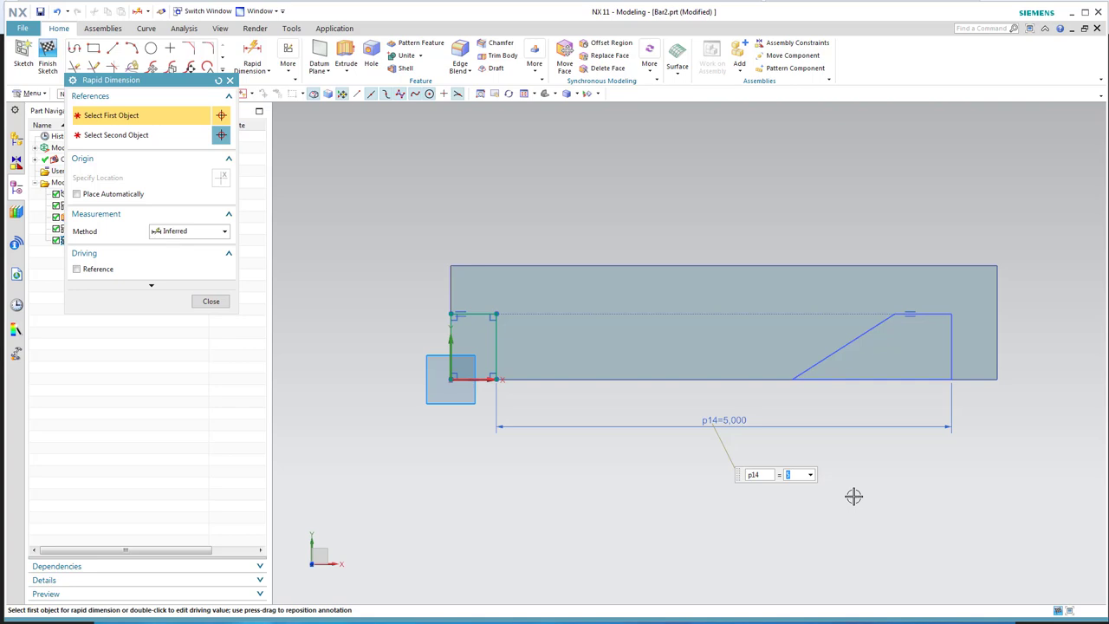
middle_click(854, 495)
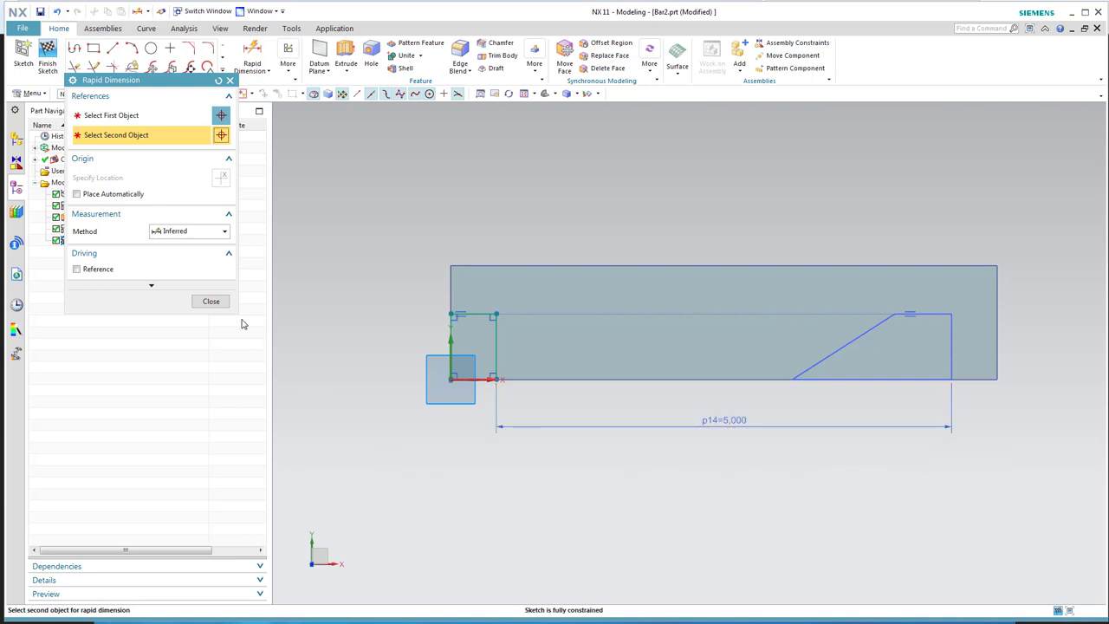
scroll(420, 331, "up", 4)
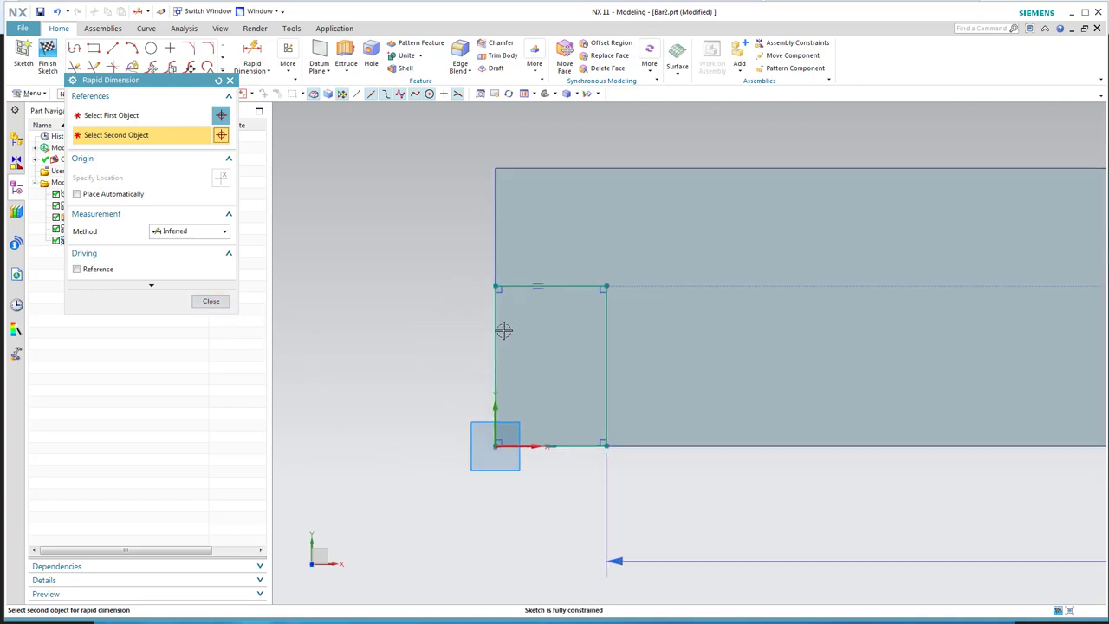
left_click(210, 301)
left_click(48, 56)
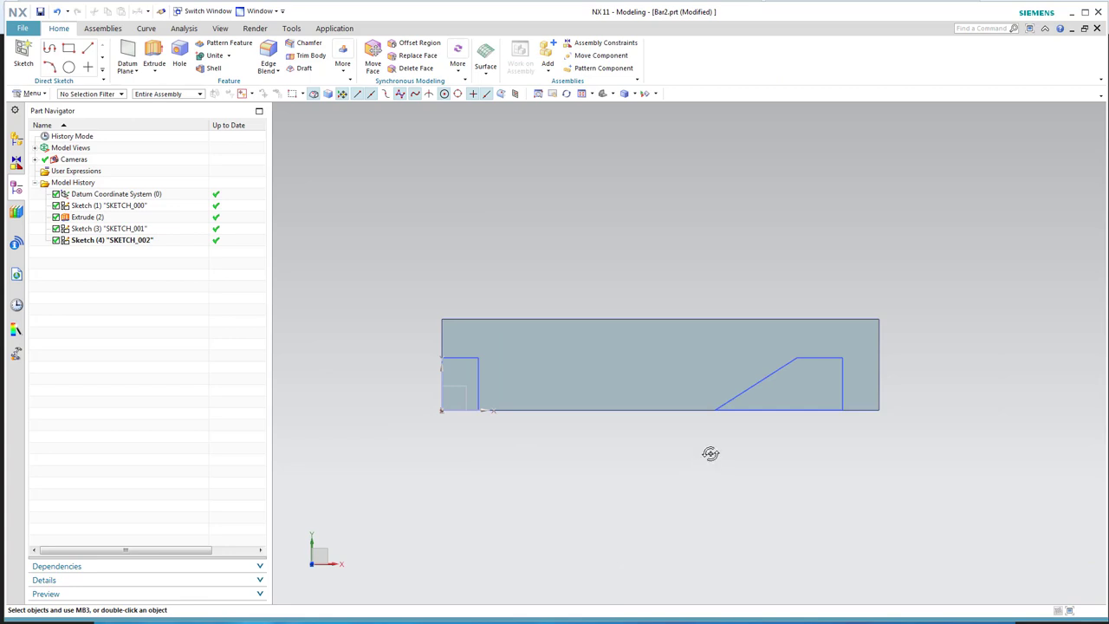
Start an extrusion using both the rectangular and the sloped cutout profiles as its sections.
mouse_move(710, 453)
middle_mouse_down()
mouse_move(695, 407)
mouse_move(677, 418)
middle_mouse_up()
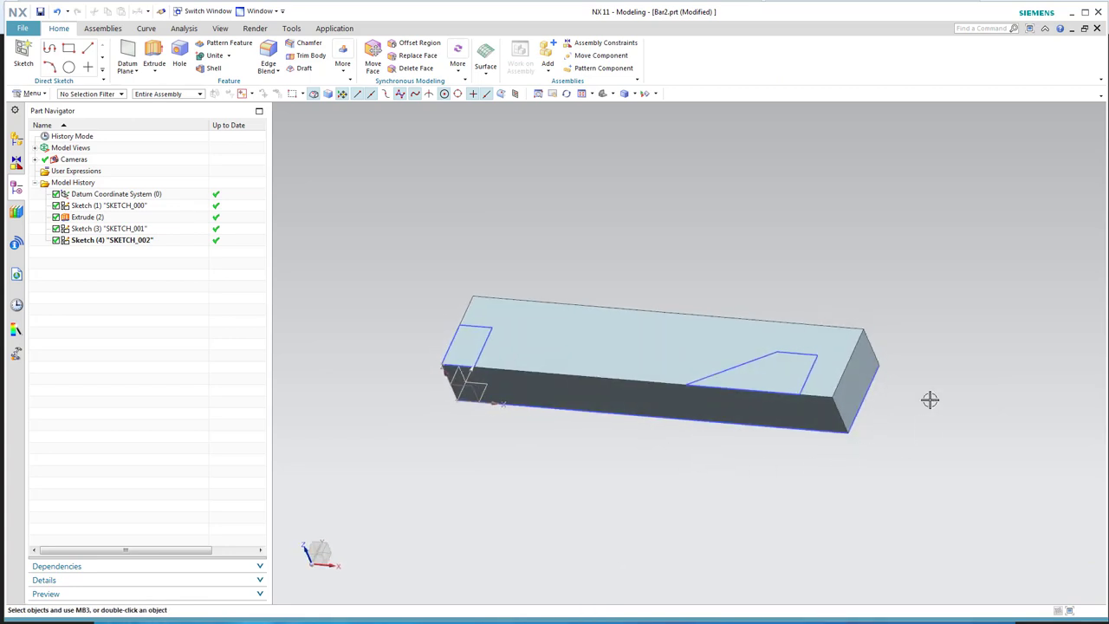
left_click(153, 54)
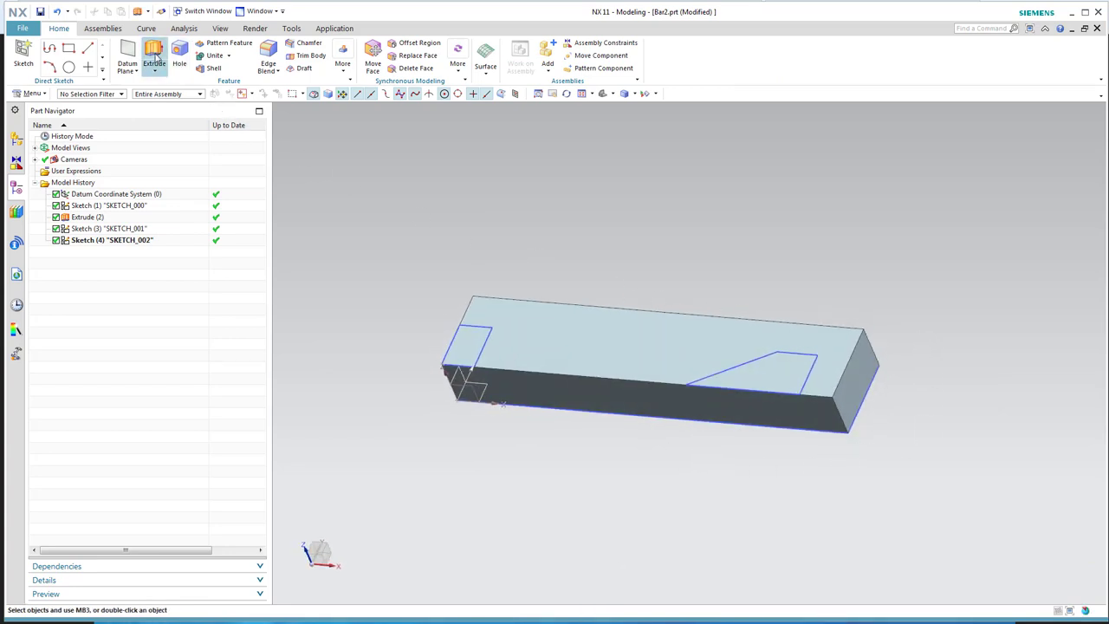
left_click(460, 326)
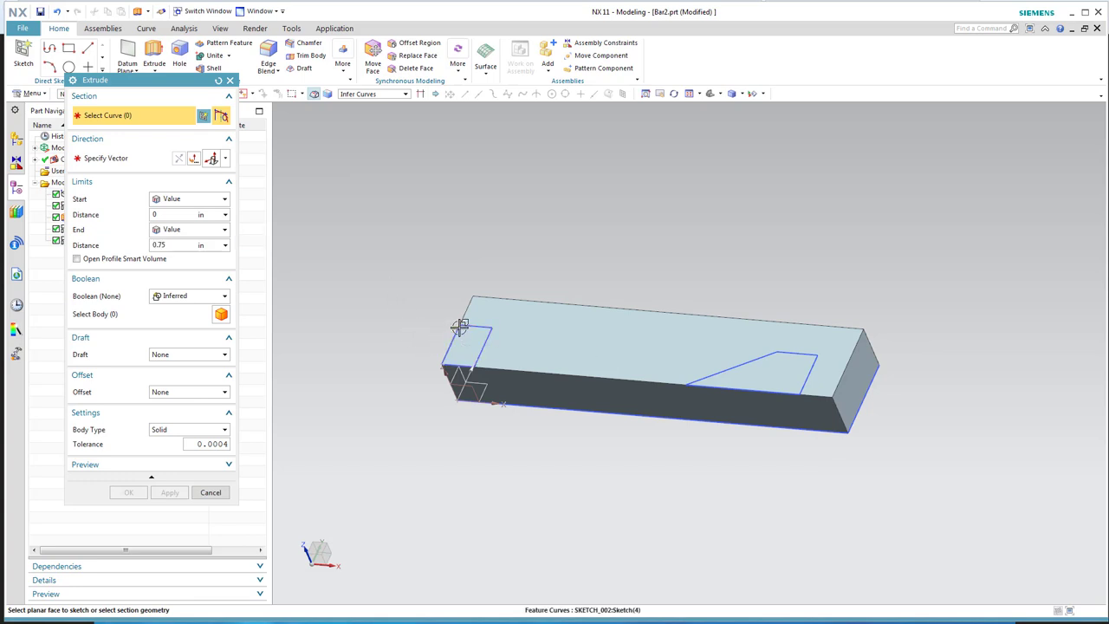
left_click(741, 362)
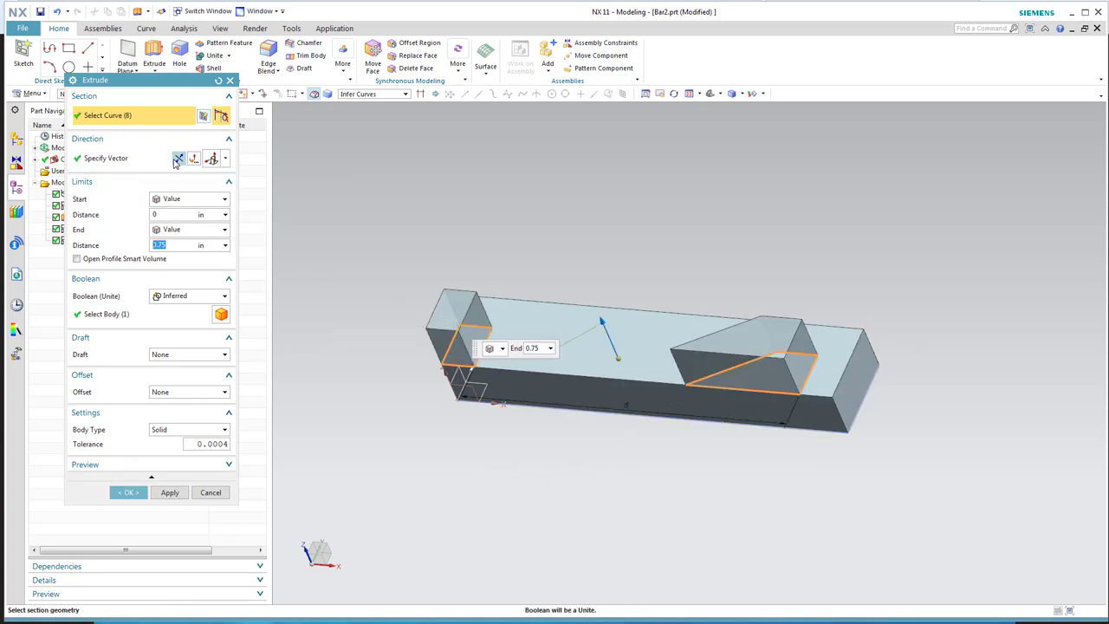
middle_click_drag(582, 460, 683, 500)
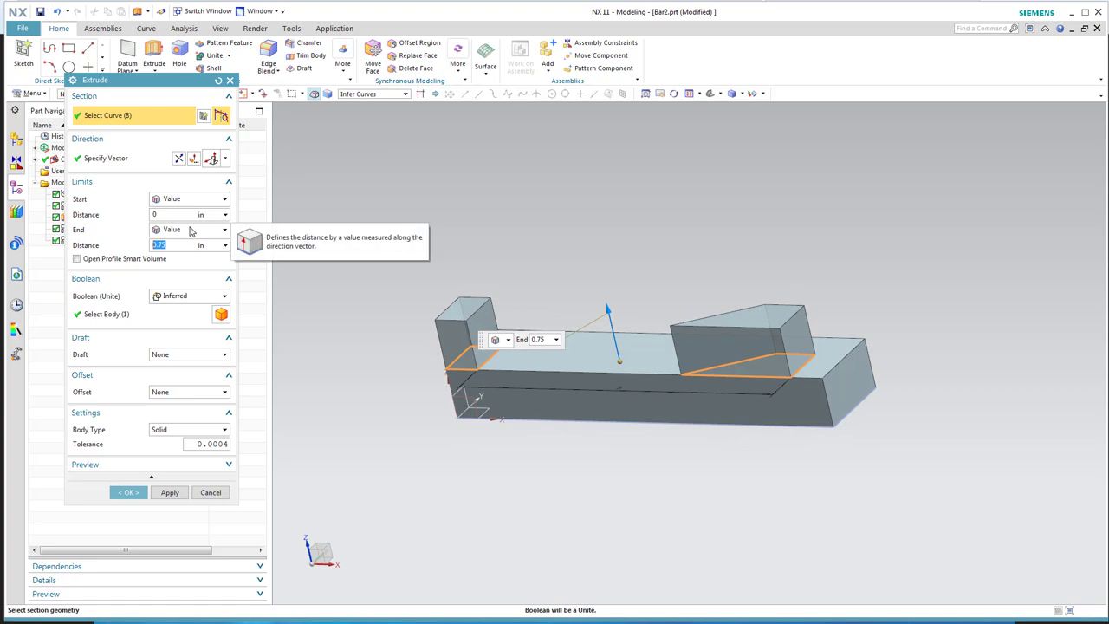
Try an end distance of -0.75 in for the extrusion, and restore it to 0.75 in.
type("-.75")
key("Return")
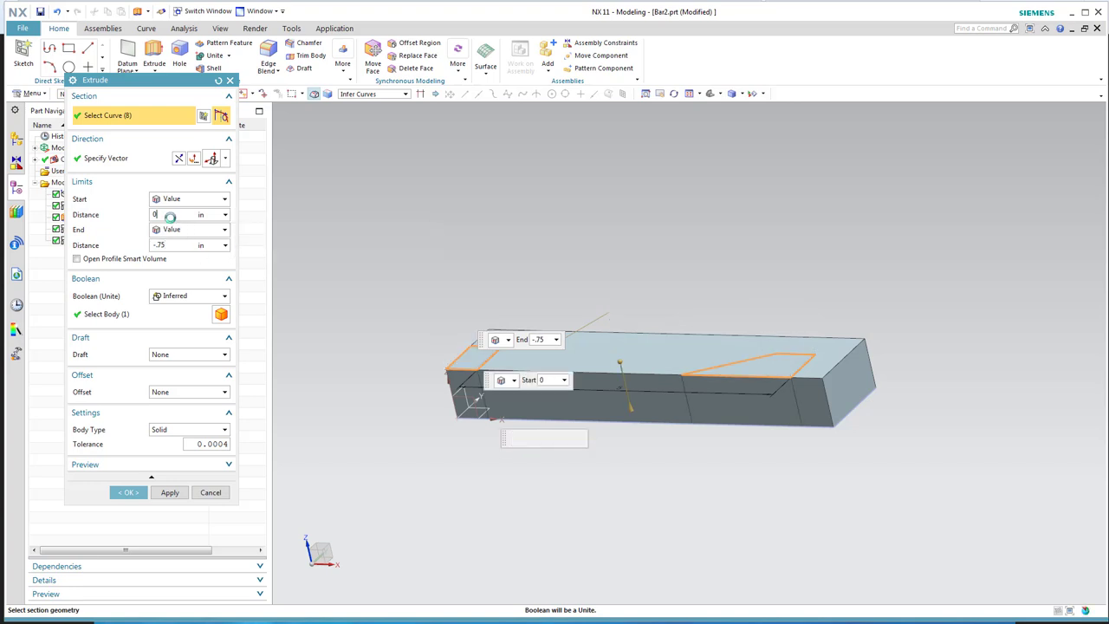
left_click(173, 245)
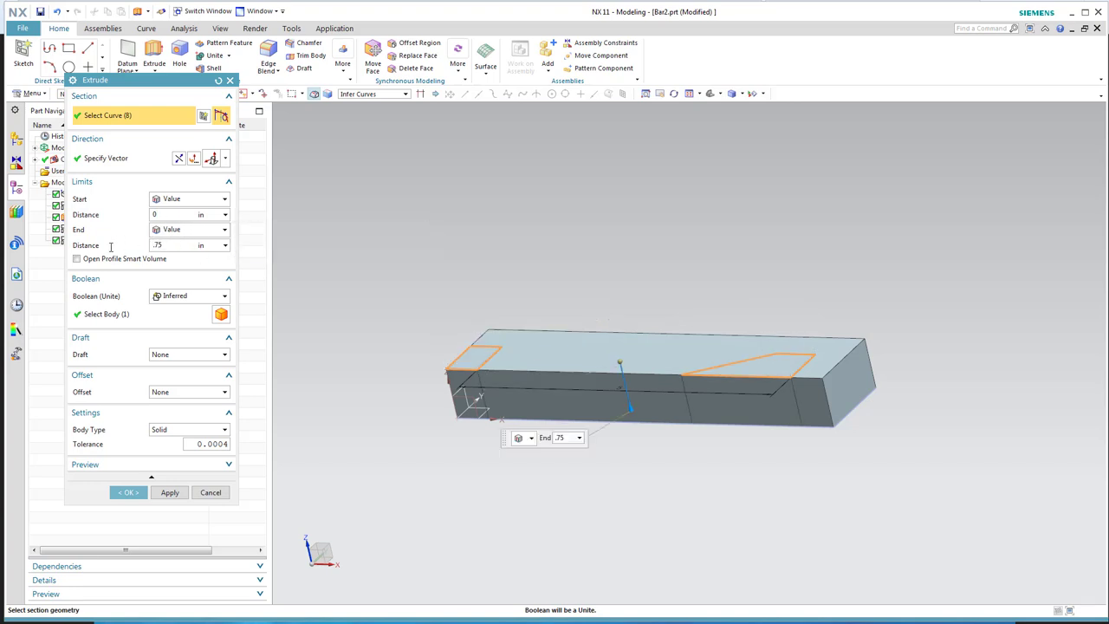
key("Return")
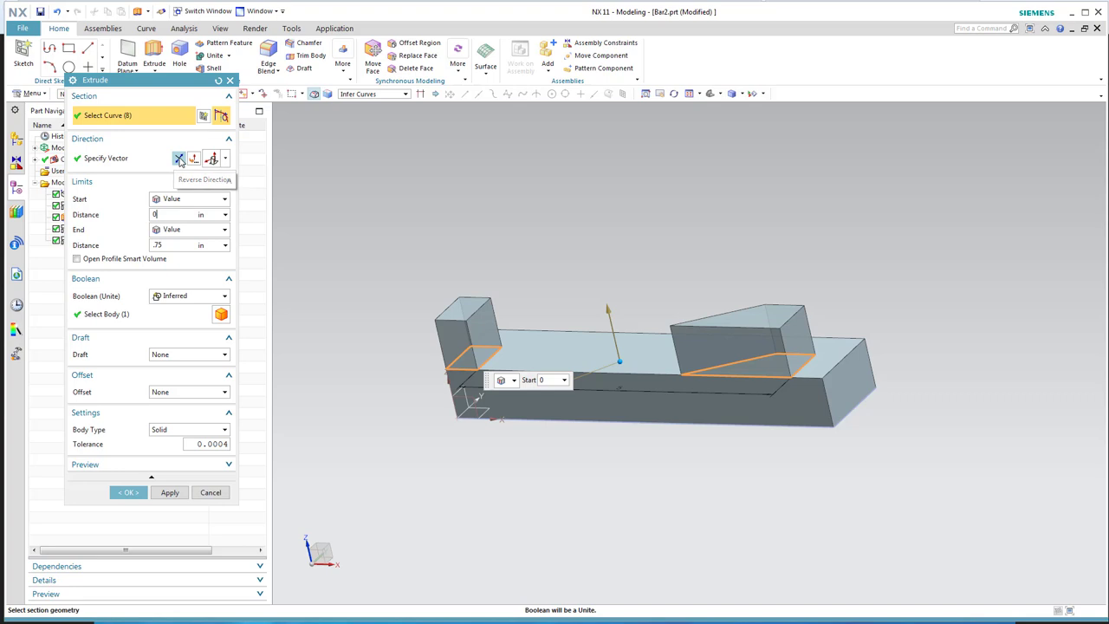
Reverse the extrusion direction into the block and subtract both cutouts from the body.
left_click(178, 158)
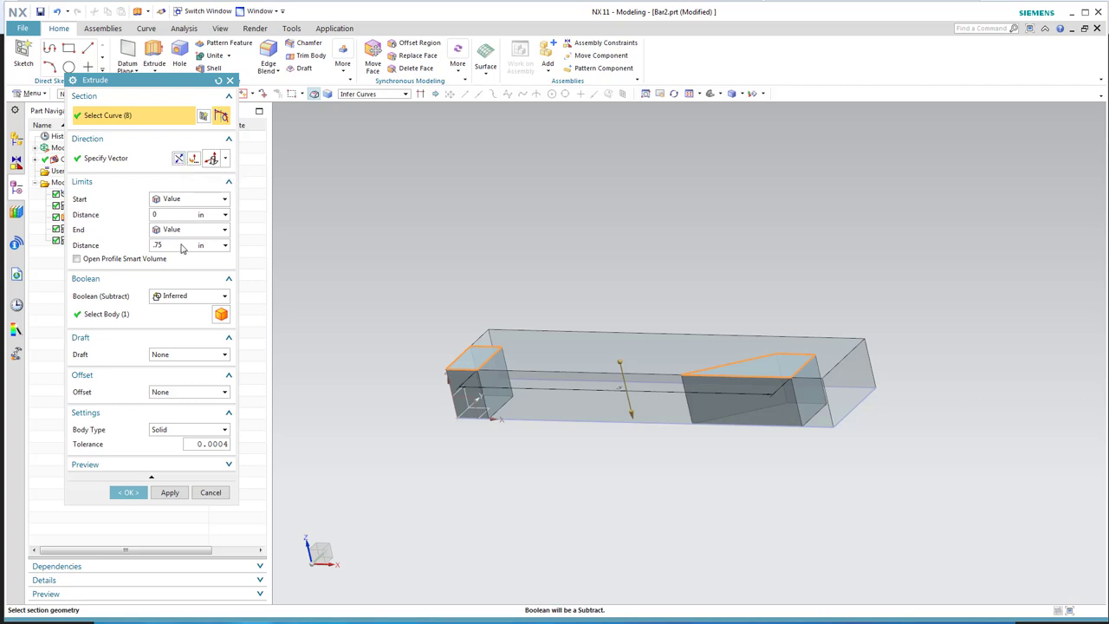
left_click(189, 296)
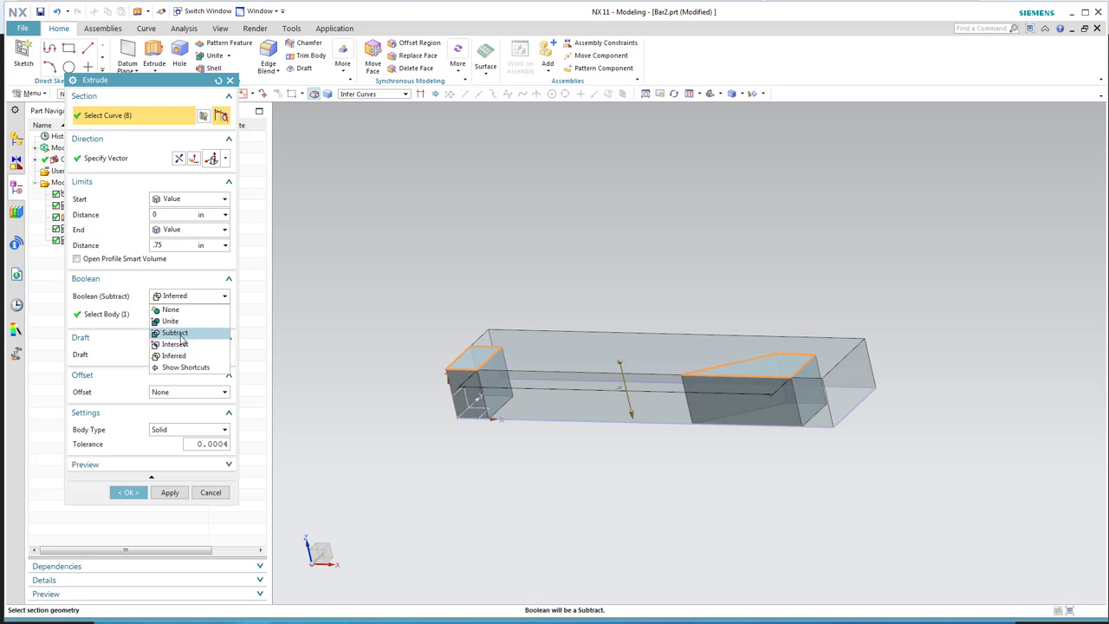
left_click(180, 334)
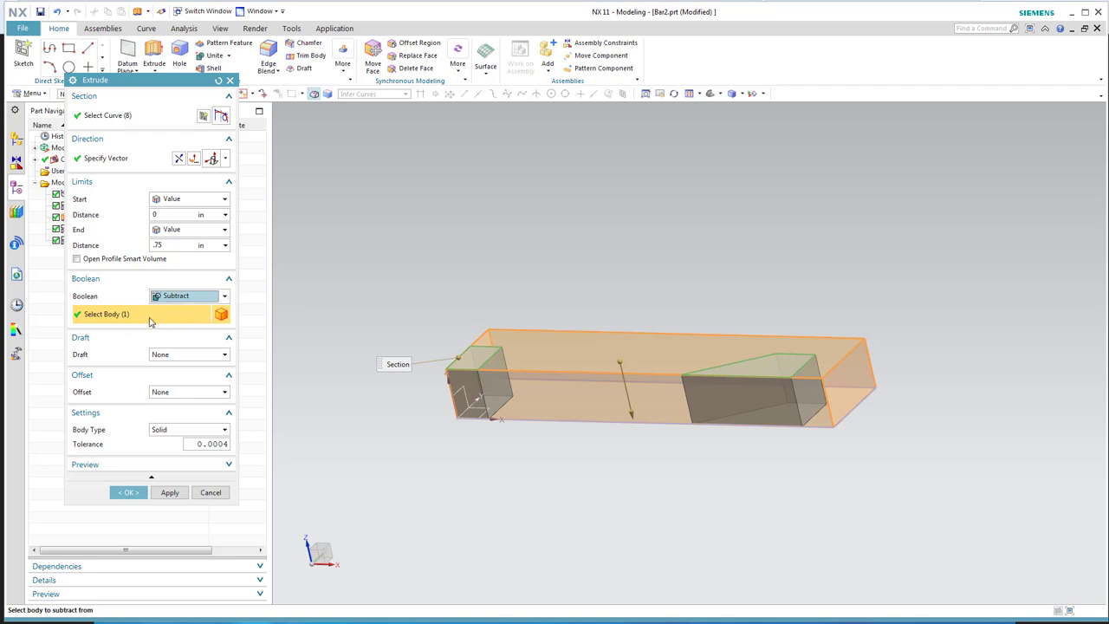
left_click(126, 492)
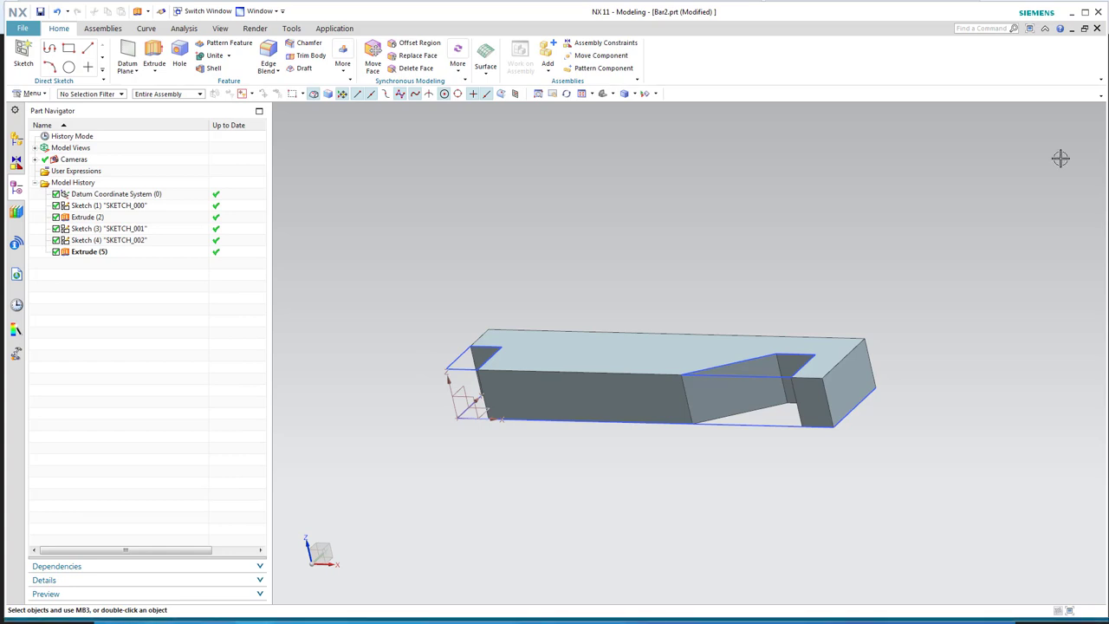
Add a 0.125 in edge blend to the inner corner edges of the rectangular and sloped cutouts.
middle_click_drag(540, 459, 633, 473)
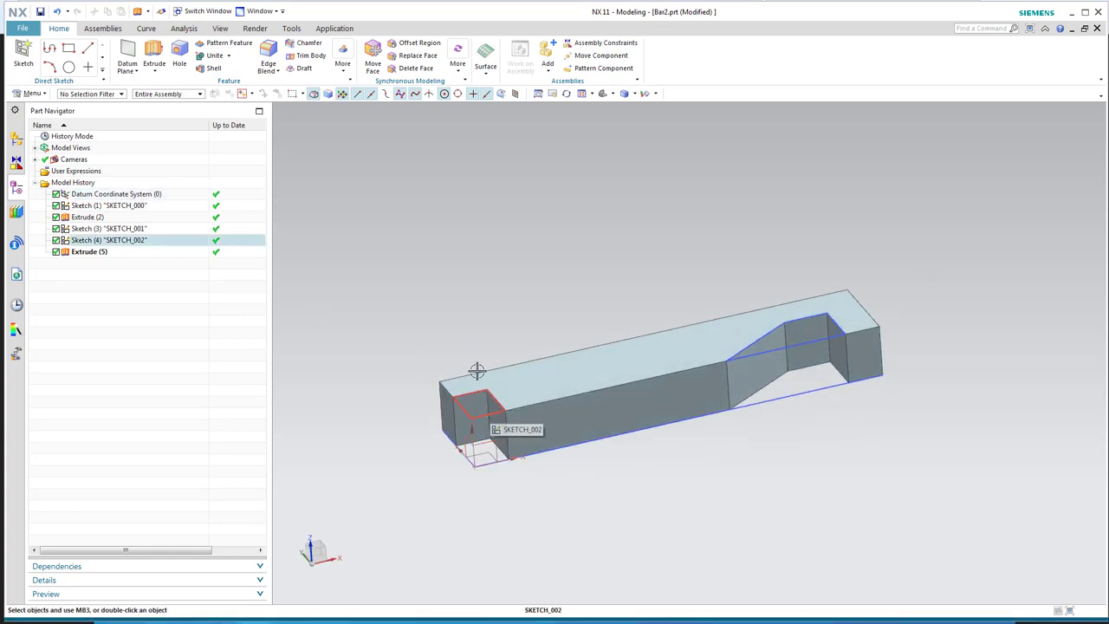
left_click(268, 54)
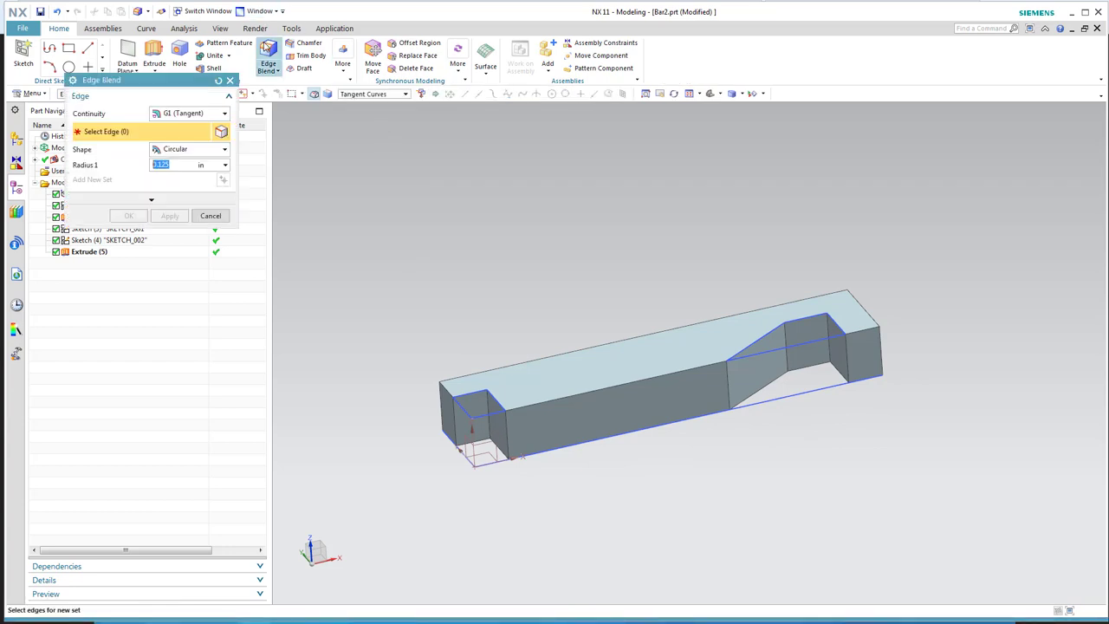
left_click(480, 423)
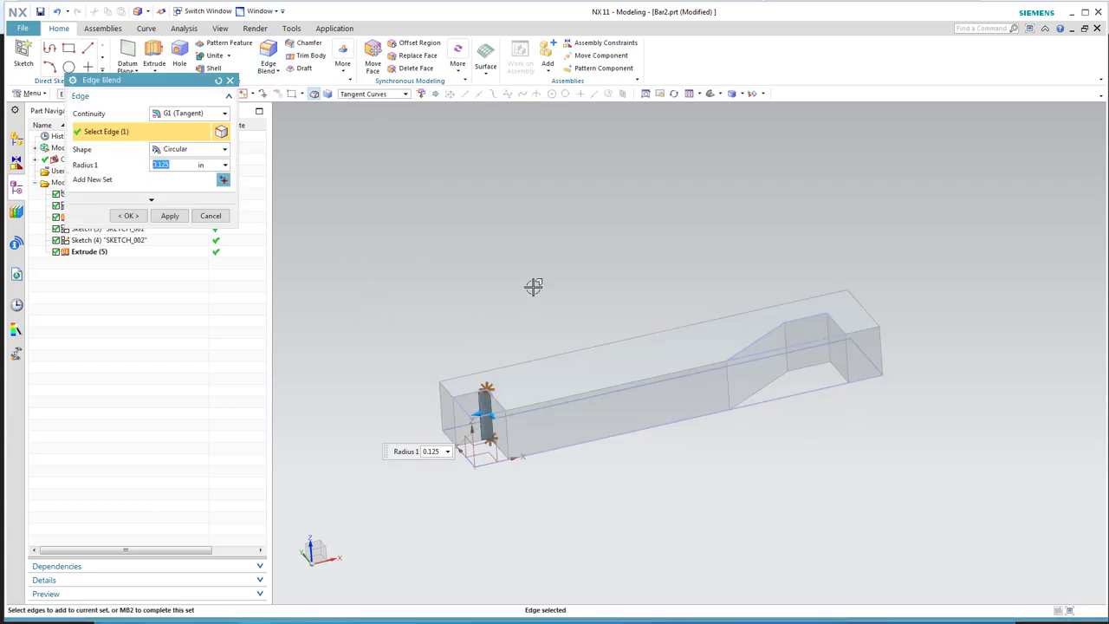
left_click(832, 345)
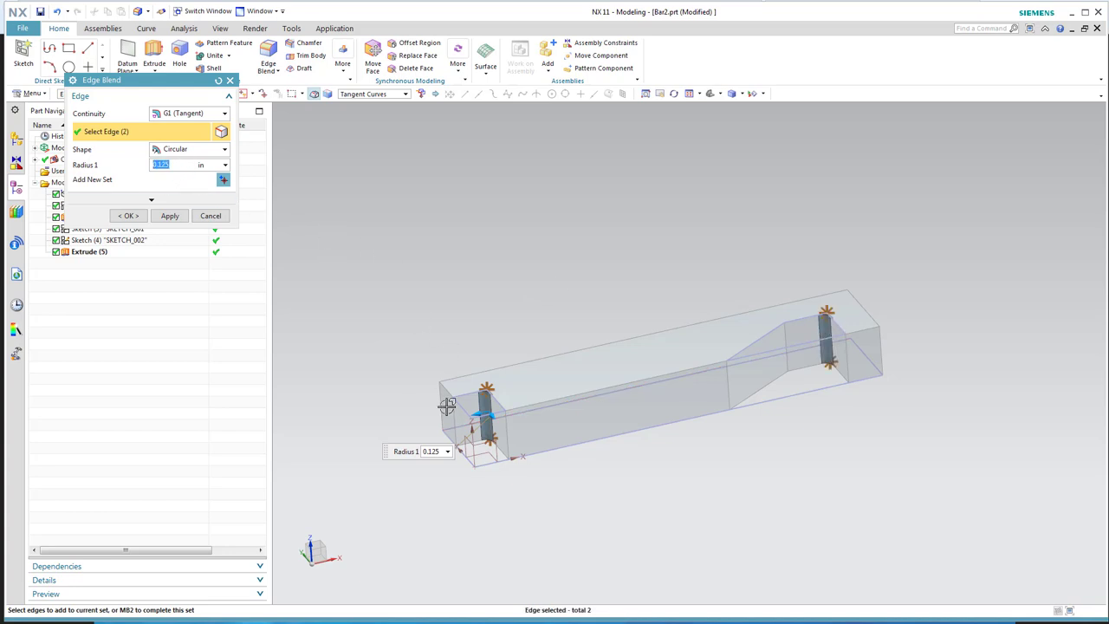
scroll(446, 407, "up", 5)
left_click_drag(555, 376, 528, 382)
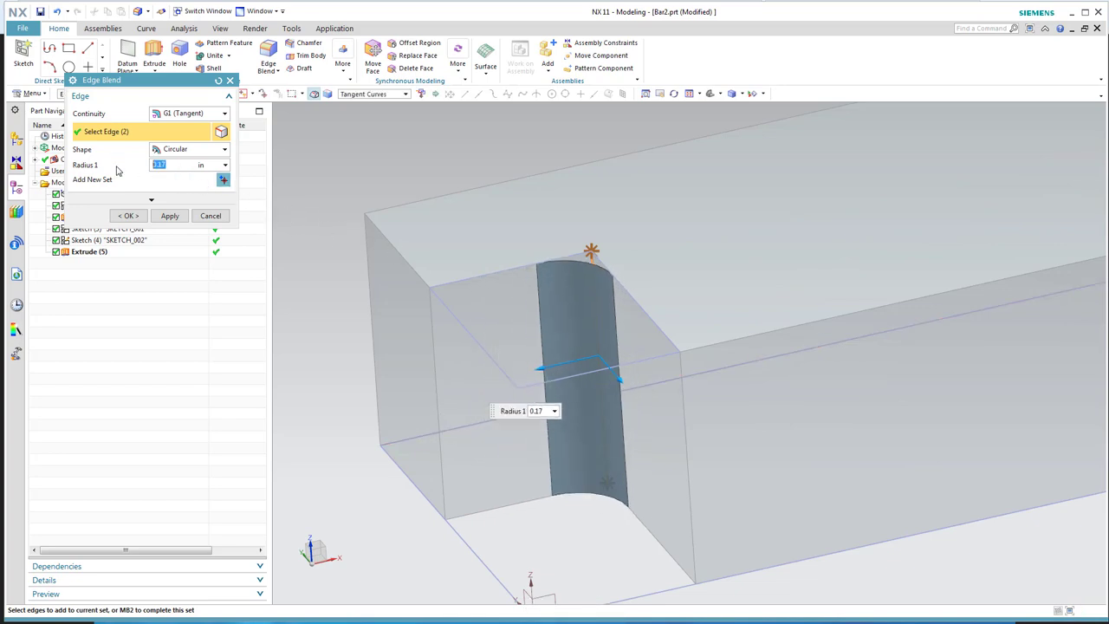
type(".125")
key("Return")
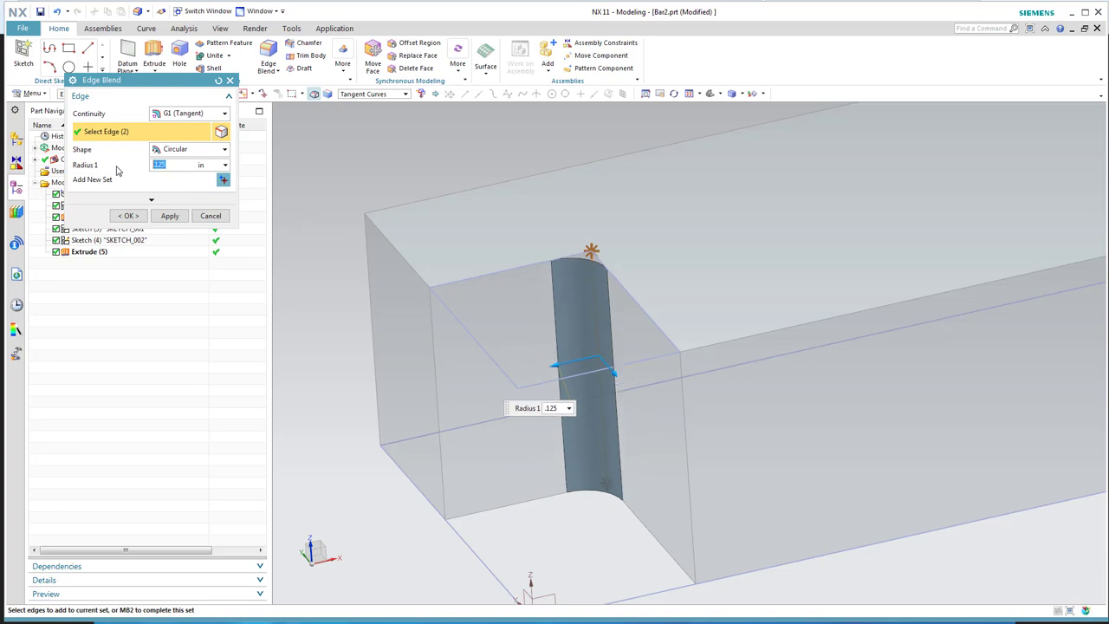
scroll(414, 285, "down", 5)
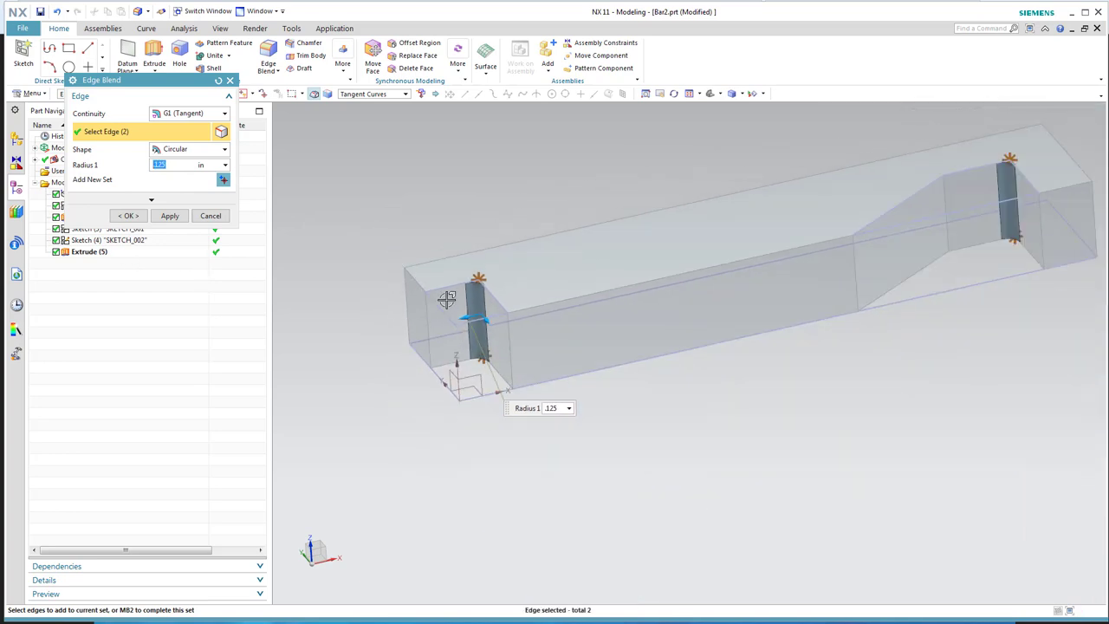
left_click(129, 216)
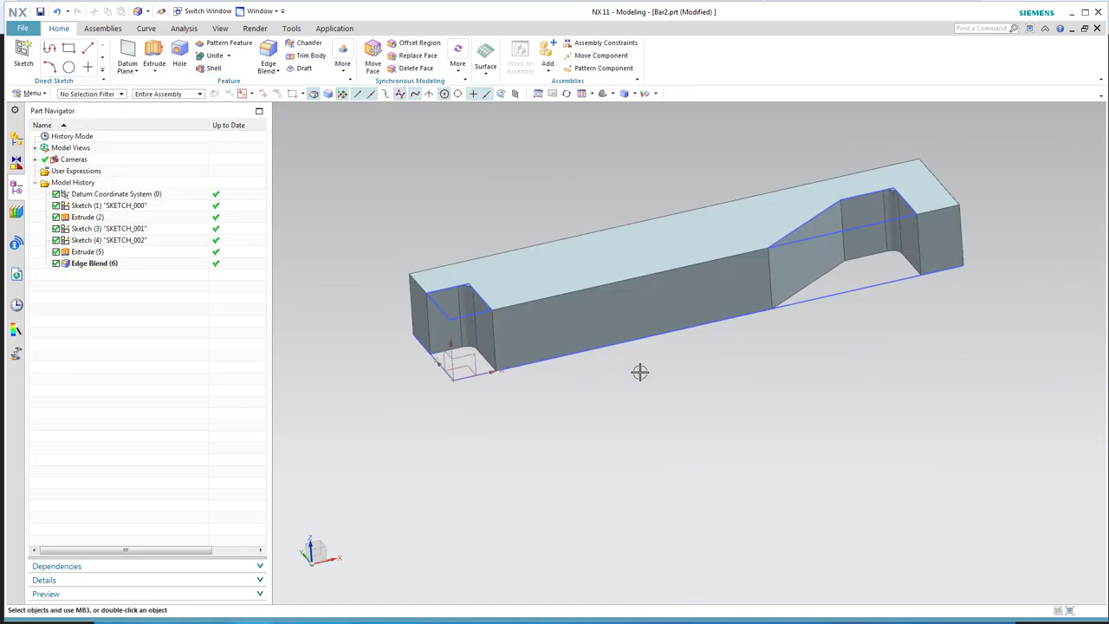
Check the blended cutout corners and the bar from several sides, and save the part.
mouse_move(639, 369)
middle_mouse_down()
mouse_move(649, 445)
mouse_move(638, 390)
middle_mouse_up()
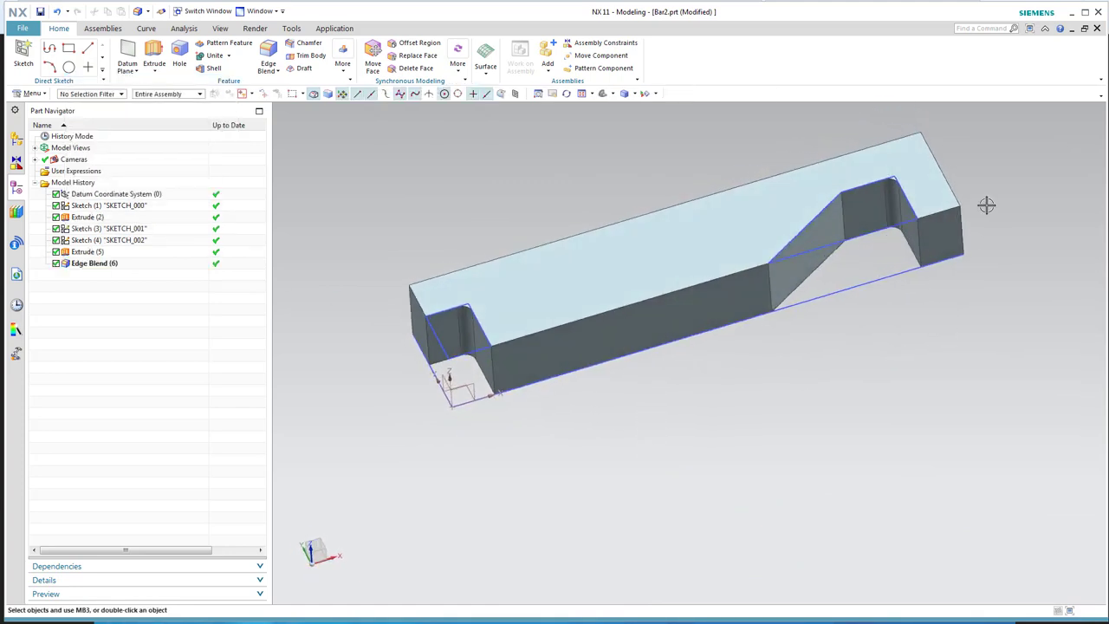
scroll(985, 203, "up", 5)
scroll(1052, 141, "down", 5)
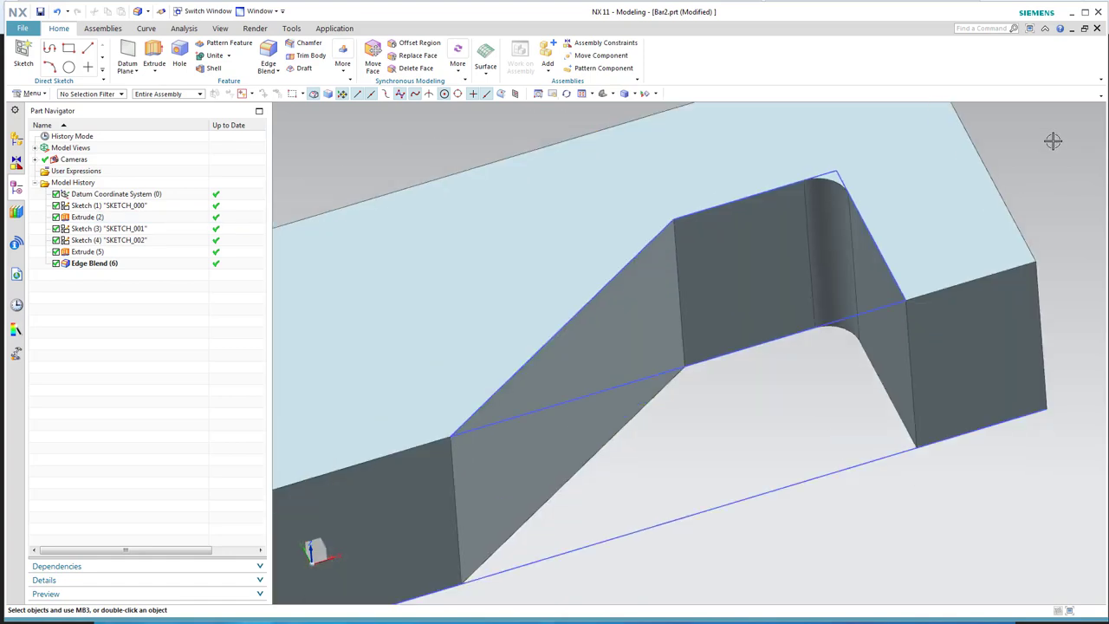
middle_click_drag(901, 369, 826, 454, "shift")
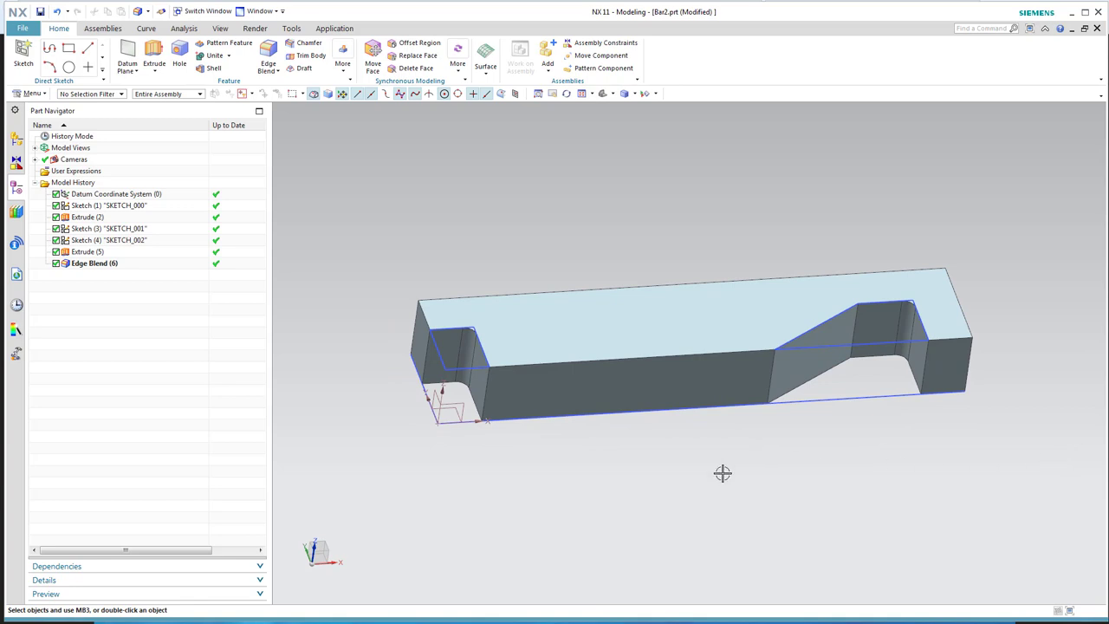
left_click(40, 11)
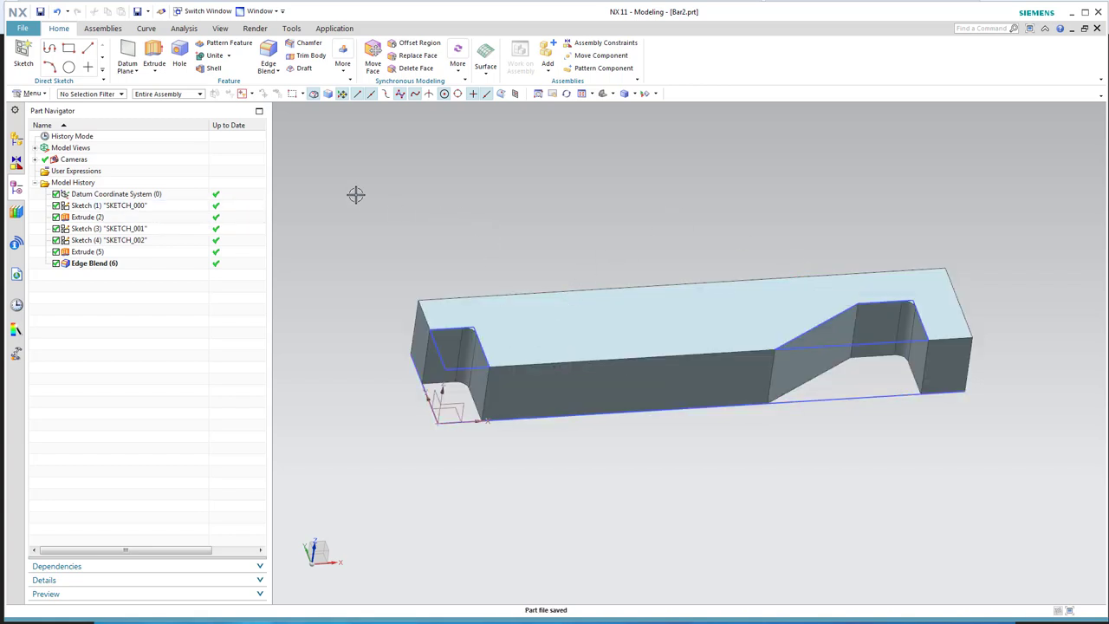
middle_click_drag(735, 470, 718, 493)
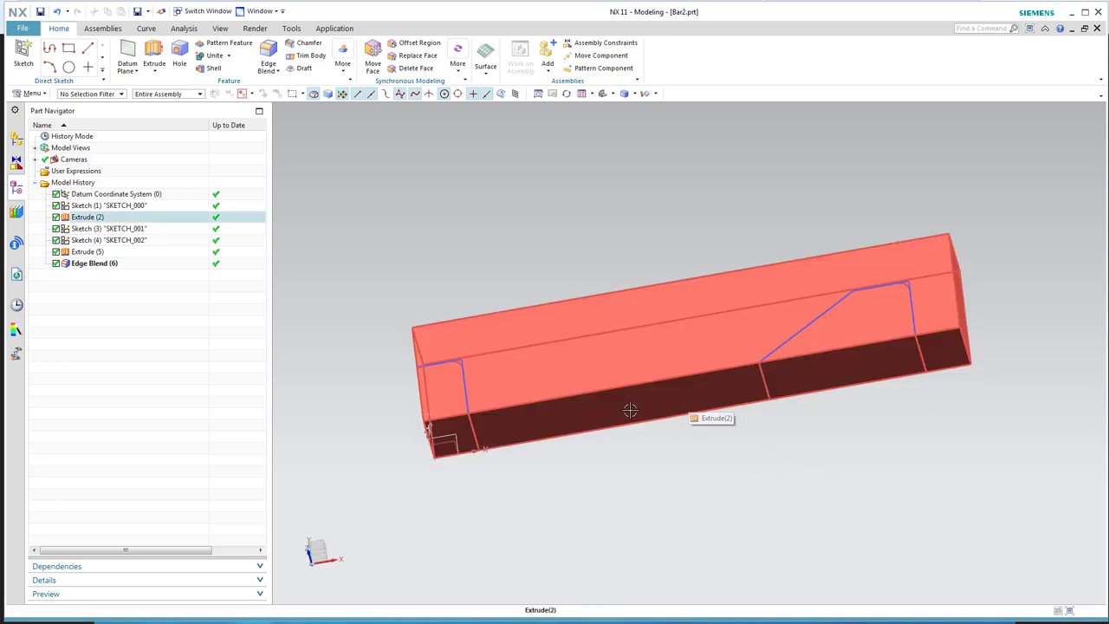
middle_click_drag(629, 410, 647, 480)
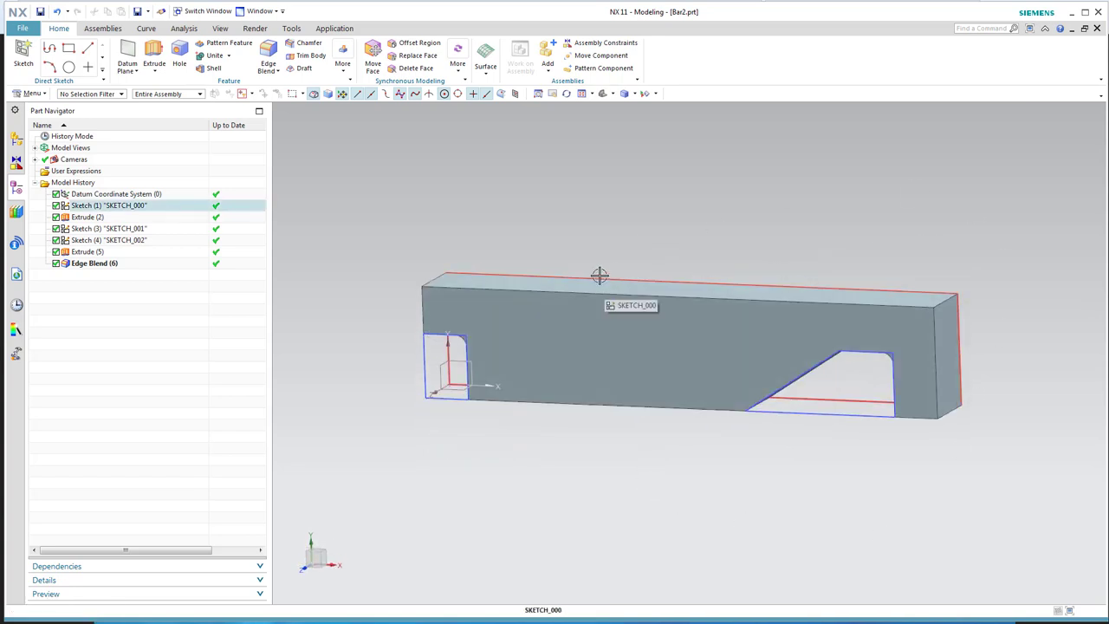
middle_click_drag(787, 413, 805, 421)
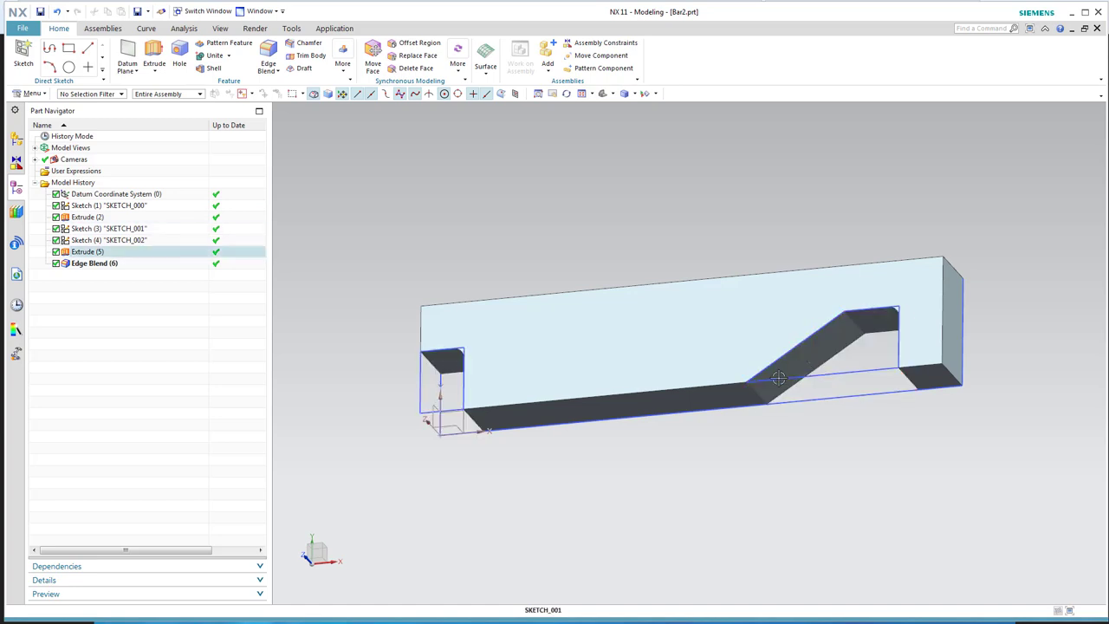
key("ctrl+s")
Start an inferred datum plane referenced to the bar's long bottom face between the two cutouts.
middle_click_drag(775, 237, 782, 260)
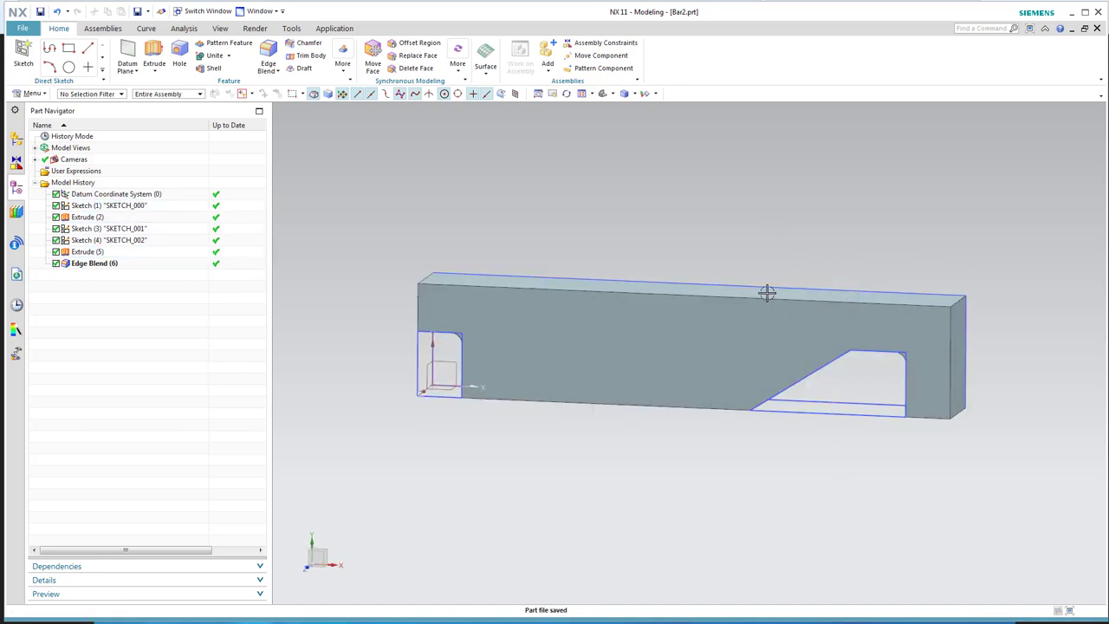
middle_click_drag(593, 479, 632, 487)
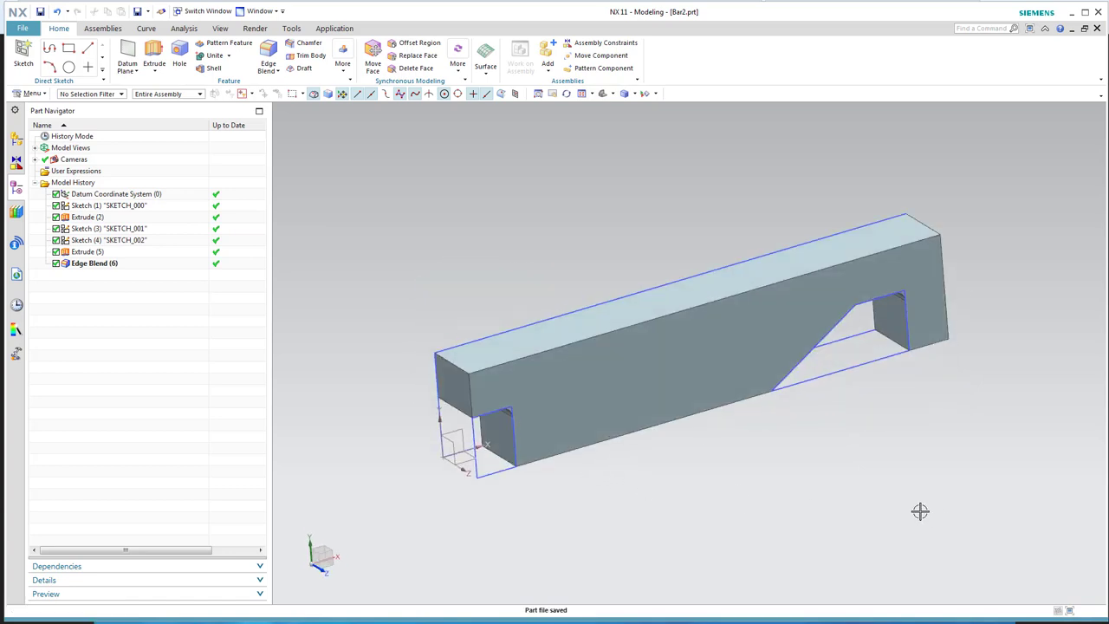
left_click(127, 56)
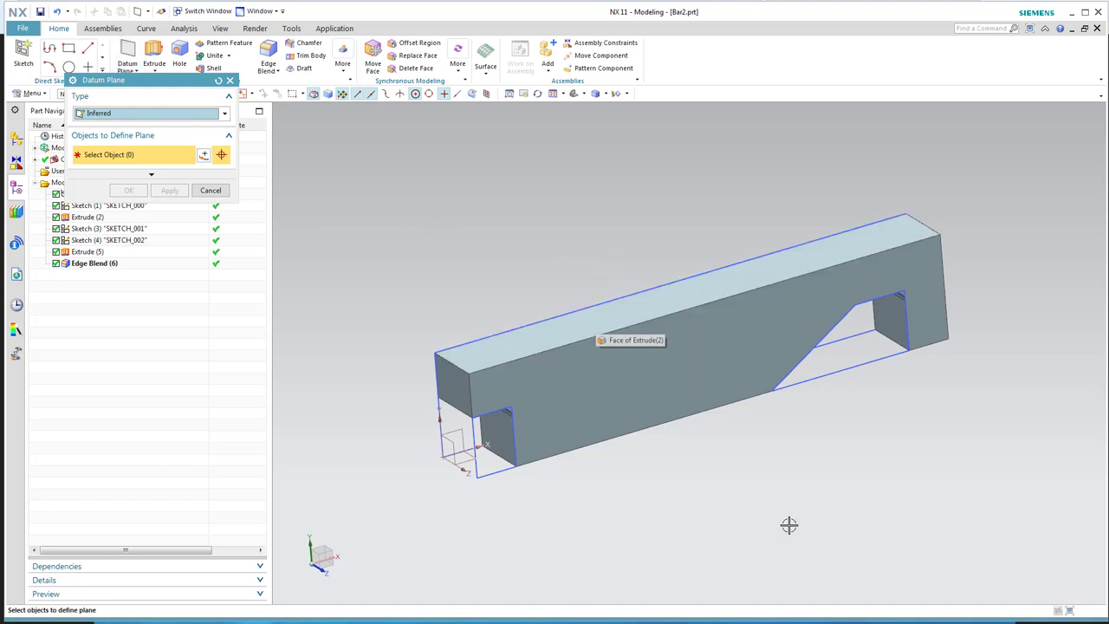
middle_click_drag(788, 525, 768, 435)
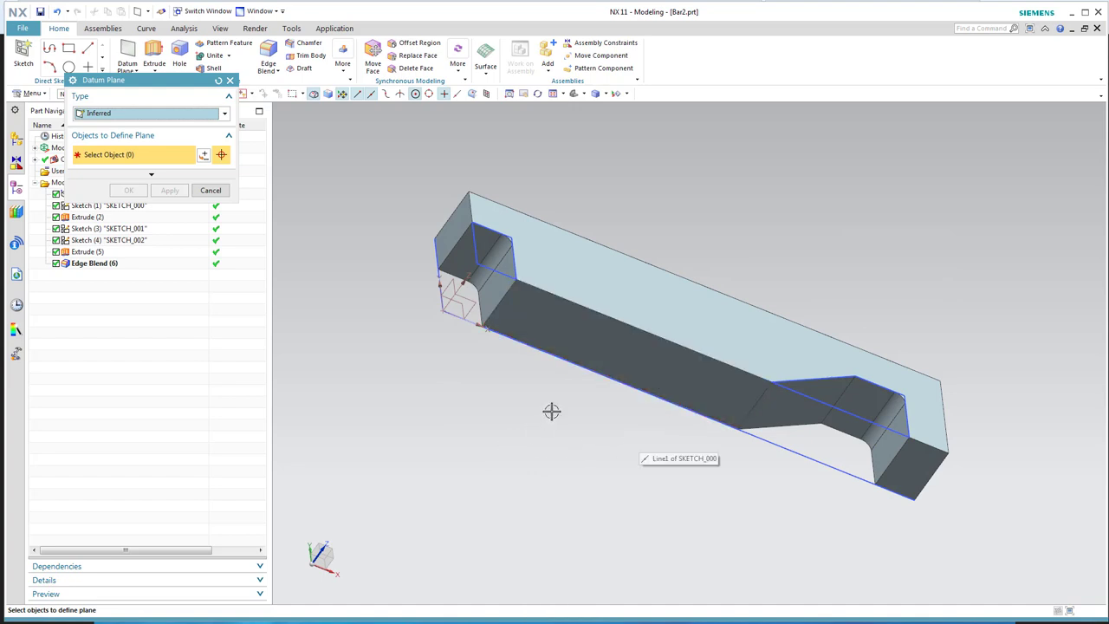
left_click(598, 346)
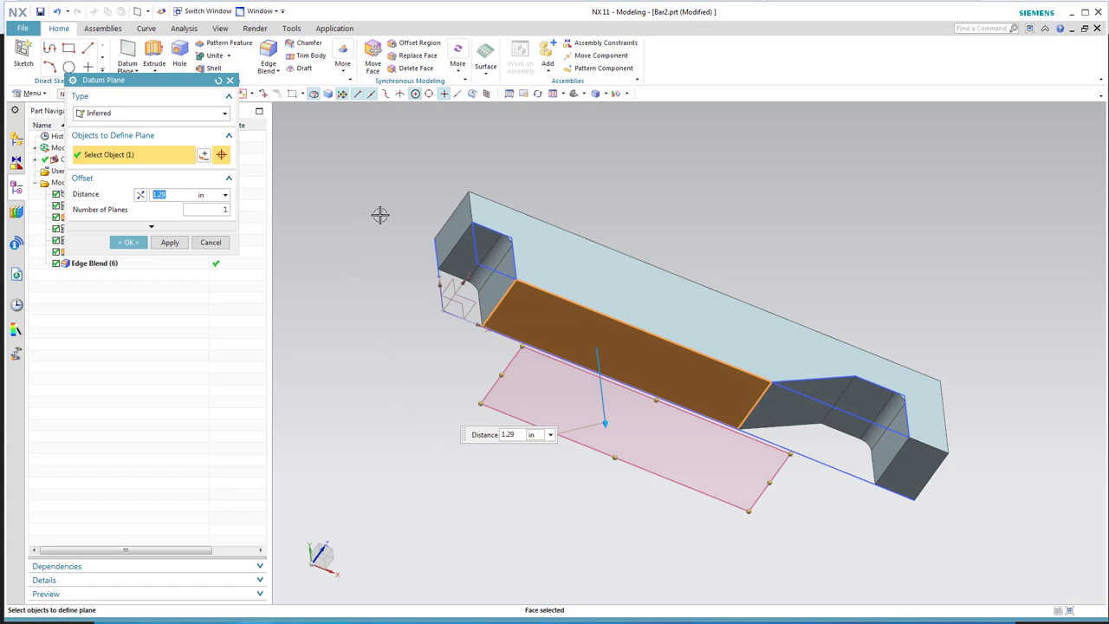
Try angling the datum plane about the long edge of the bar's bottom face, and deselect that edge.
left_click(666, 338)
middle_click_drag(638, 453, 665, 422)
scroll(665, 422, "up", 5)
left_click_drag(634, 317, 684, 424)
middle_click_drag(685, 424, 708, 468)
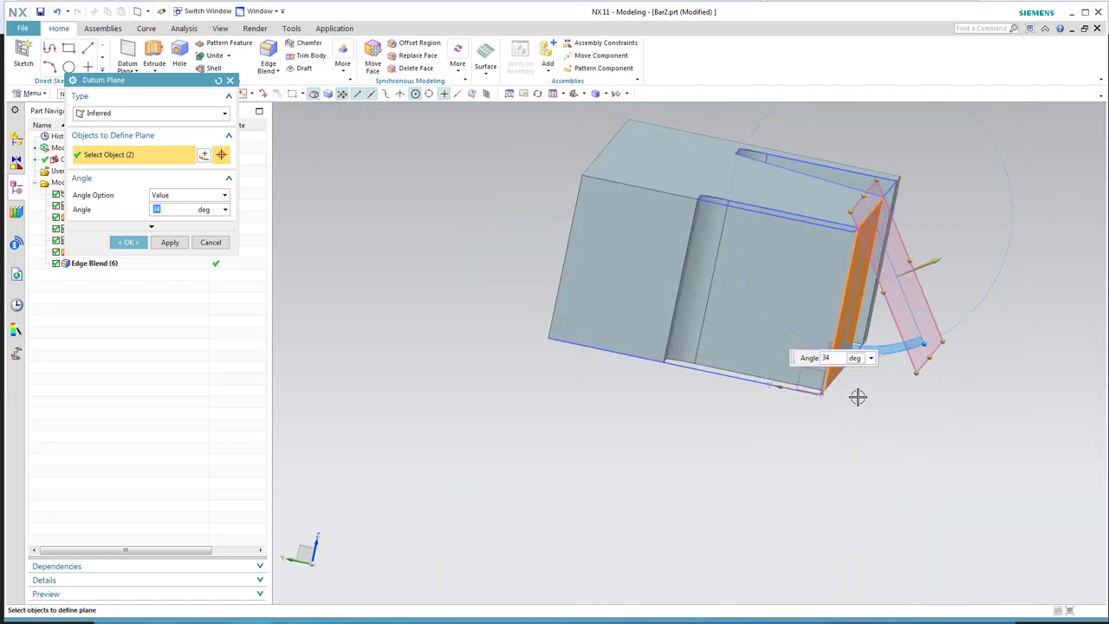
left_click_drag(924, 345, 904, 458)
left_click(878, 201, "shift")
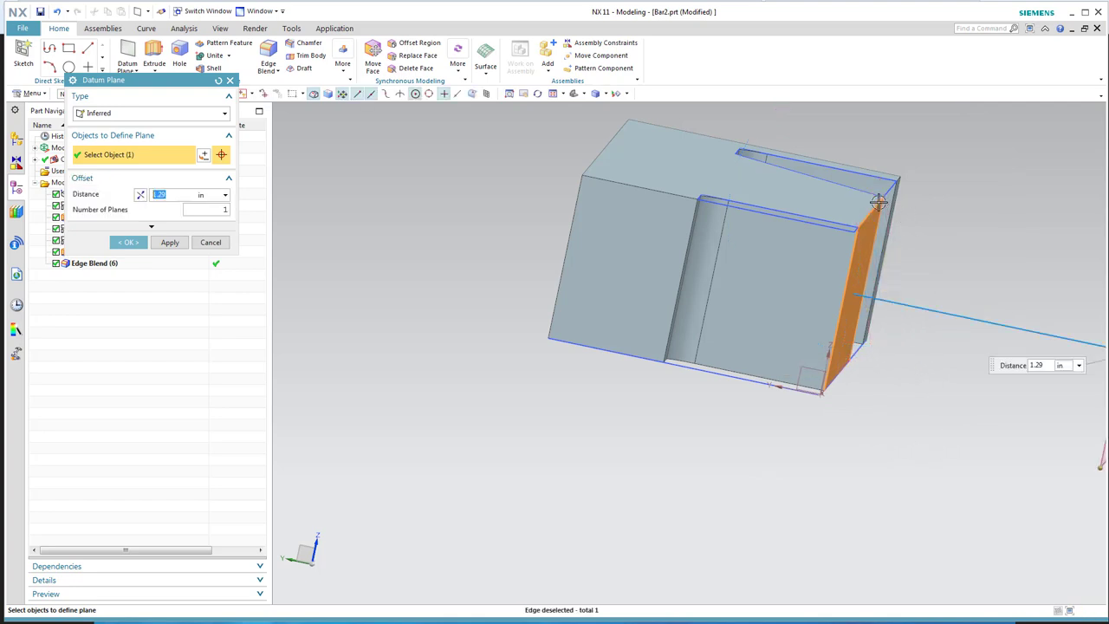
Create a datum plane midway between the bar's long bottom face and the opposite long top face.
middle_click_drag(915, 378, 965, 448)
left_click_drag(952, 390, 897, 424)
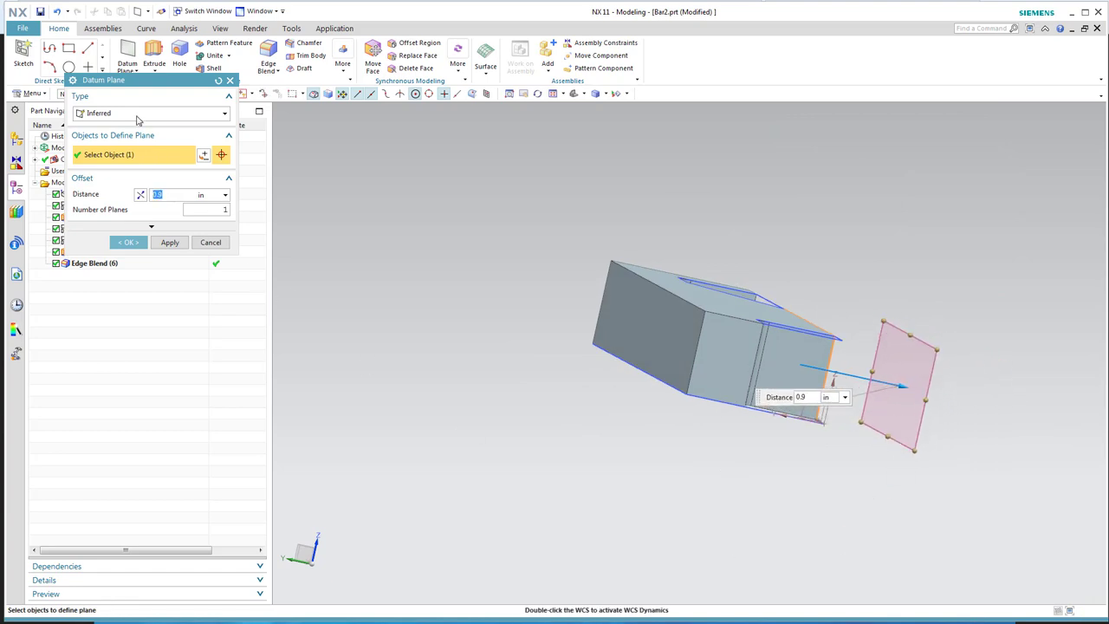
left_click(644, 314)
middle_click_drag(869, 471, 506, 502)
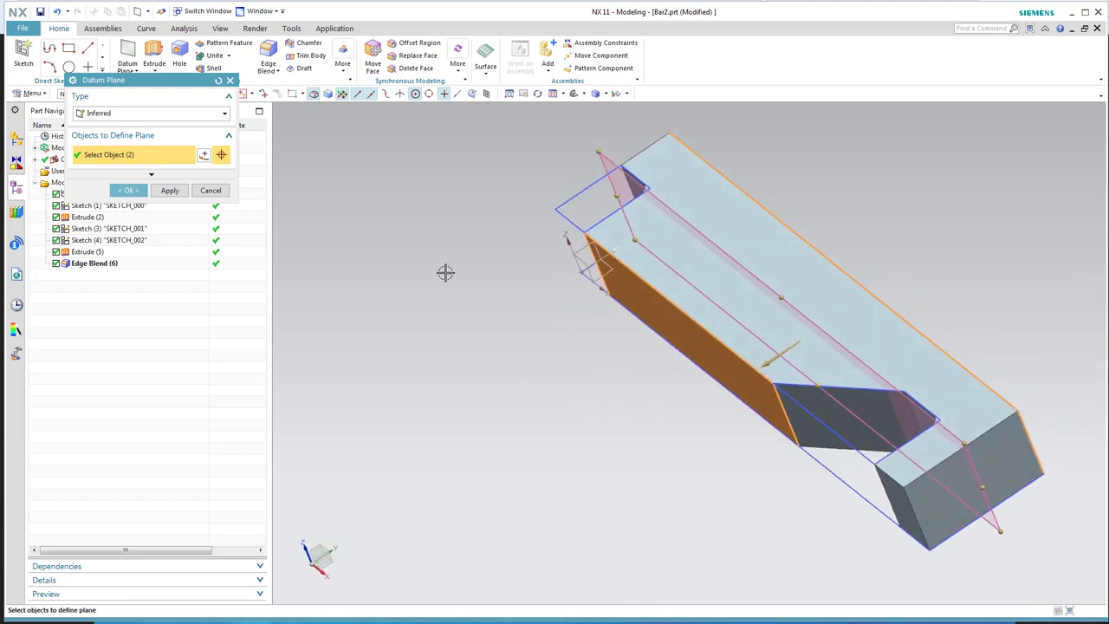
left_click(170, 192)
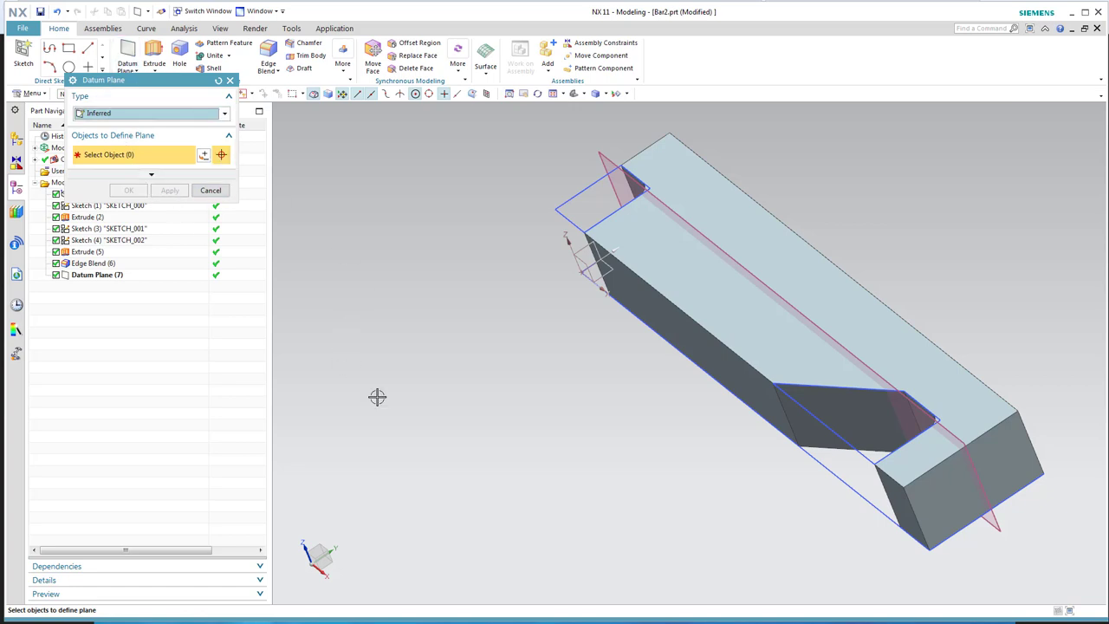
Create a second datum plane bisecting the sloped cutout face and the bar's long top face.
left_click(847, 434)
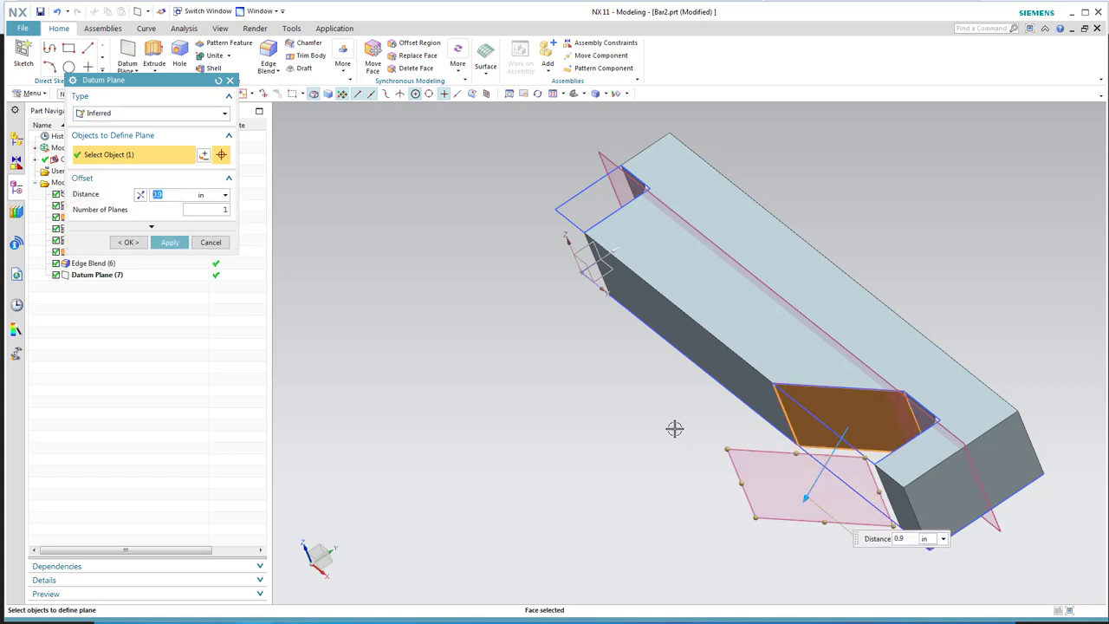
middle_click_drag(637, 435, 755, 378)
left_click(755, 377)
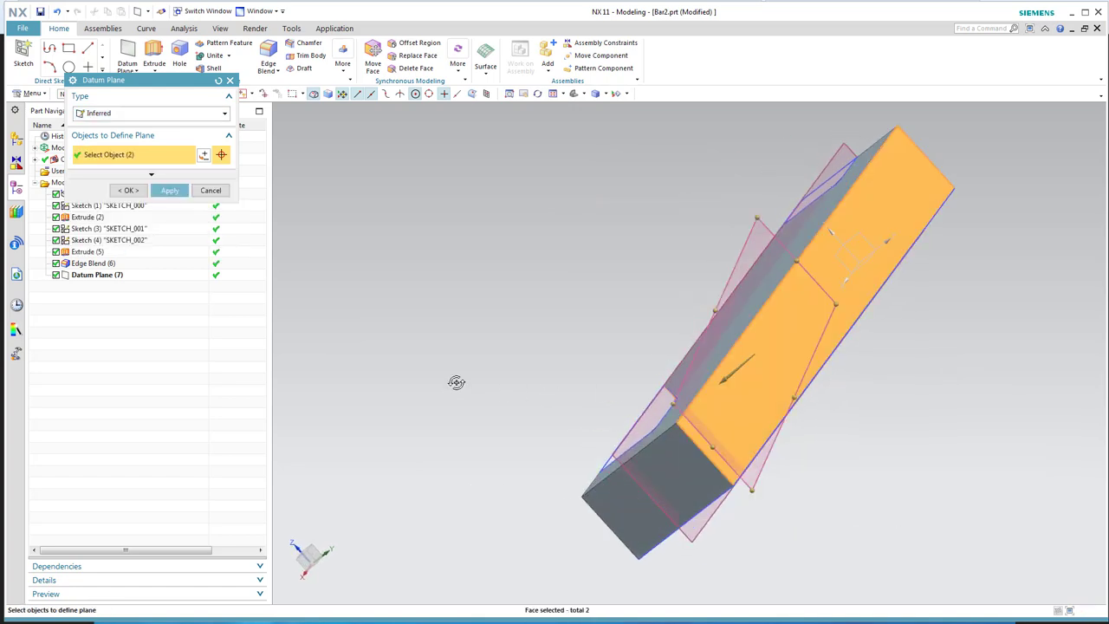
middle_click_drag(456, 381, 539, 388)
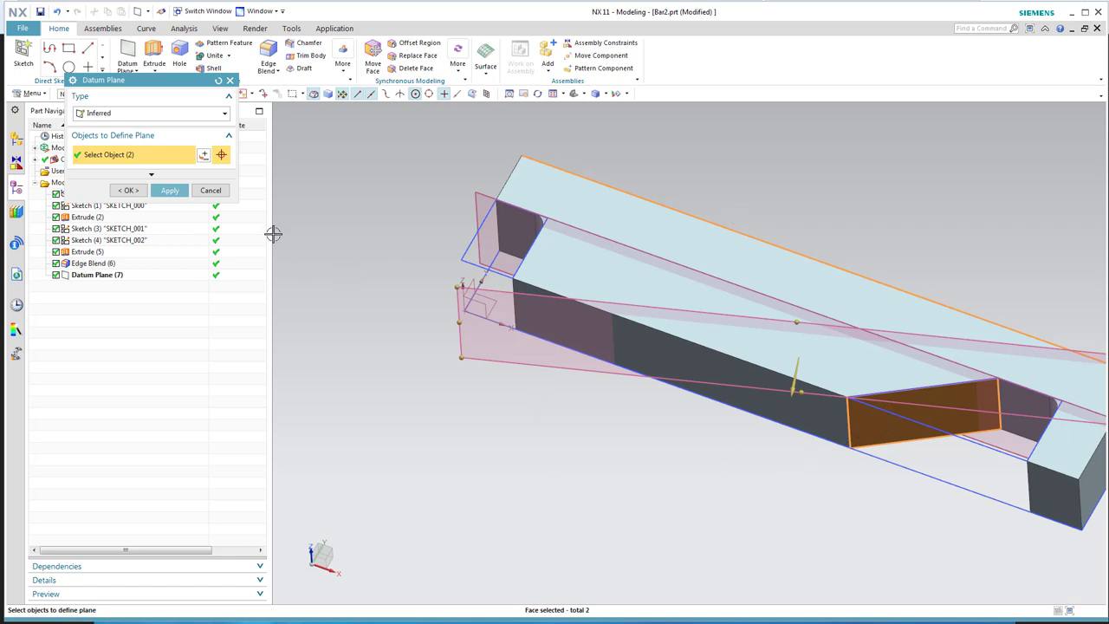
left_click(127, 190)
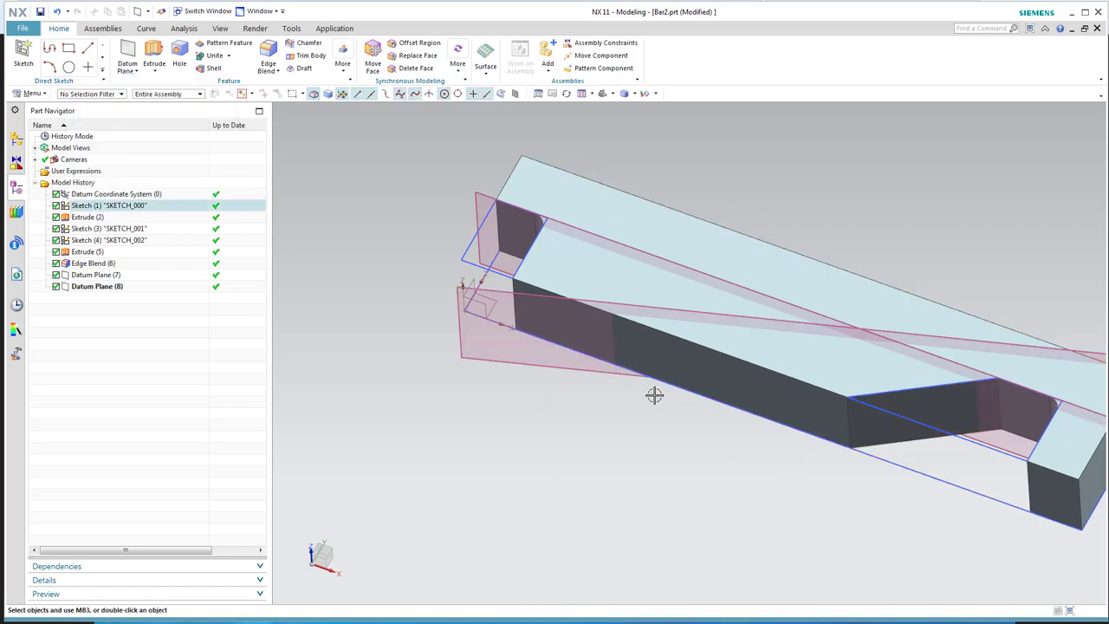
Start a simple through-body hole with a position sketch on the bar's large profile face, and place three points along the bar.
middle_click_drag(653, 394, 802, 480)
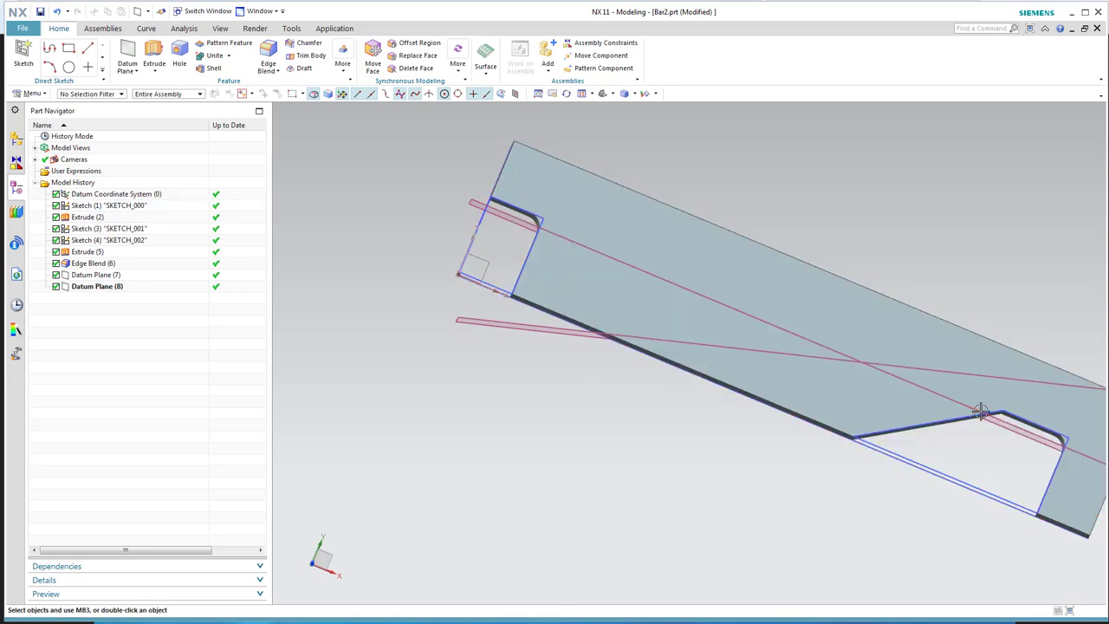
middle_click_drag(609, 483, 564, 496)
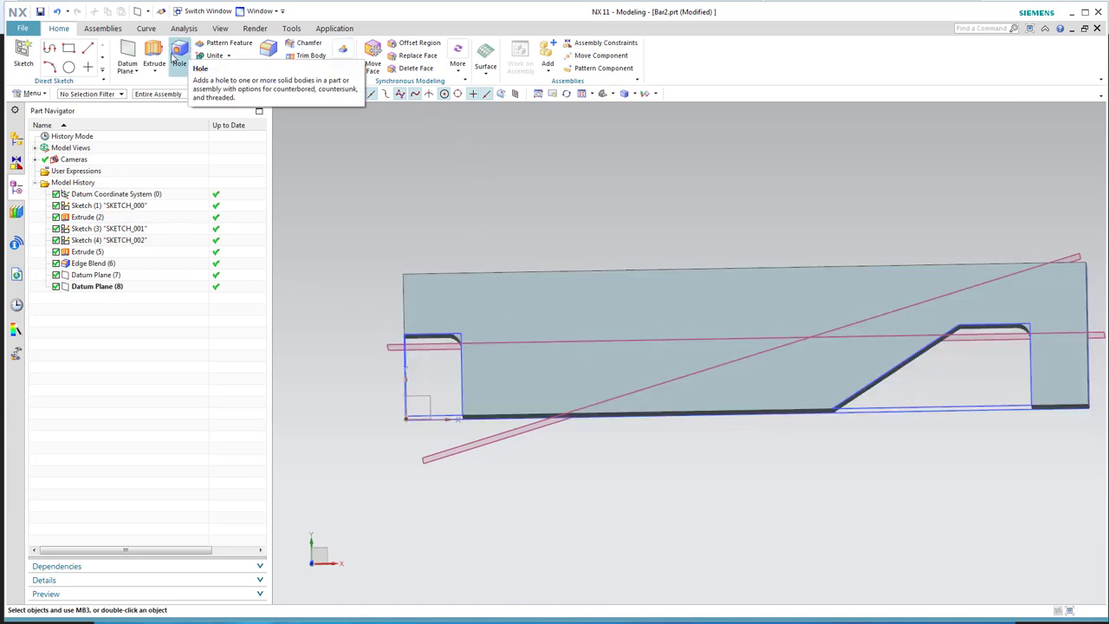
left_click(178, 60)
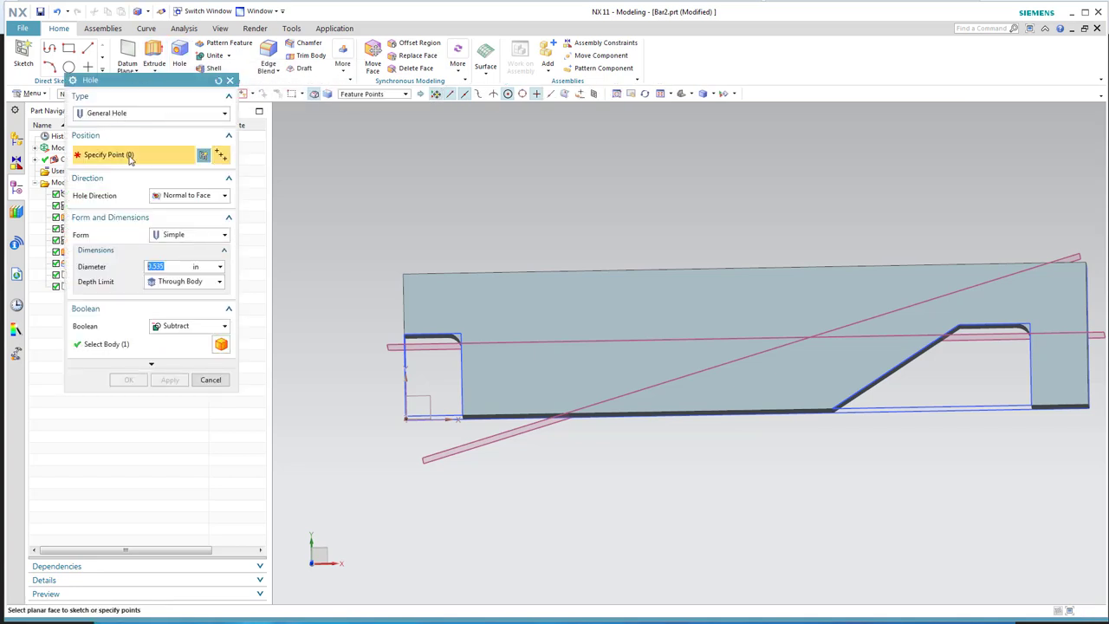
left_click(204, 155)
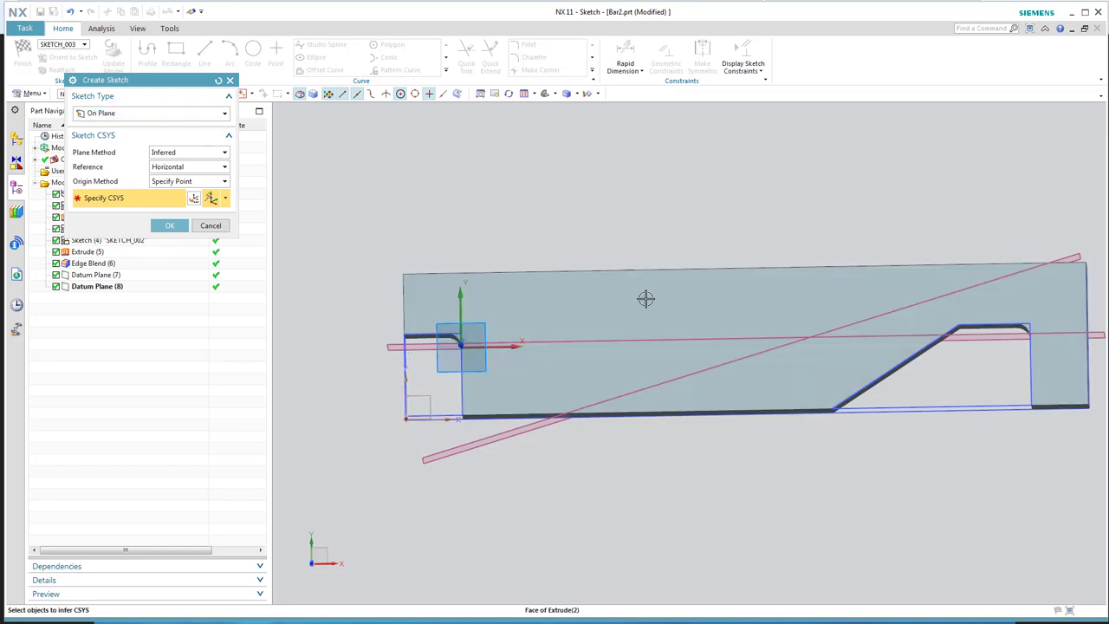
left_click(646, 297)
left_click(169, 226)
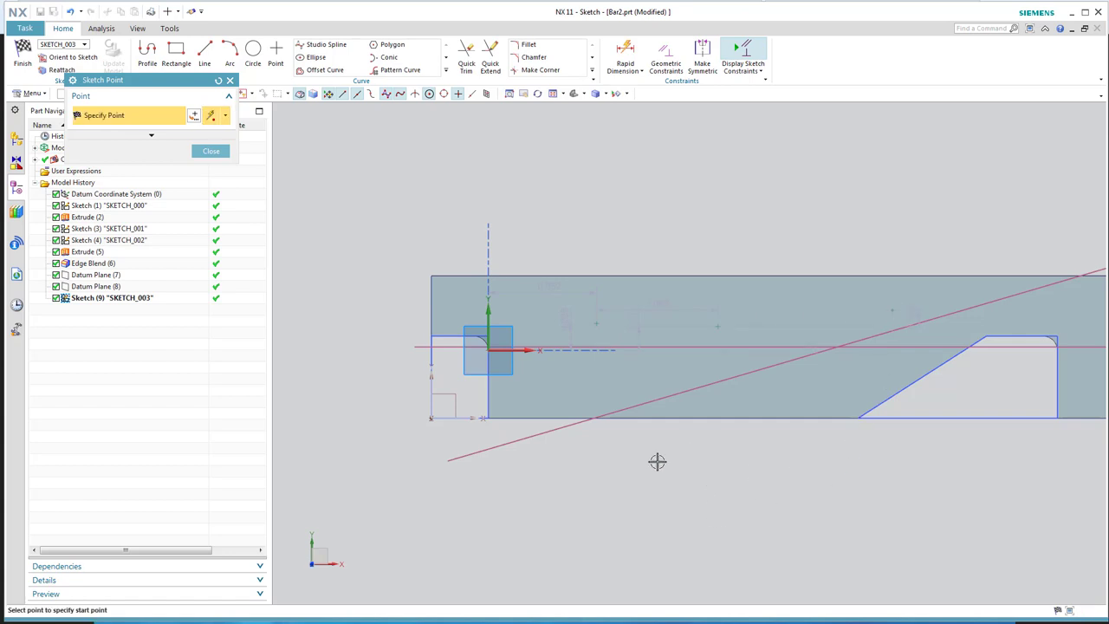
left_click(212, 152)
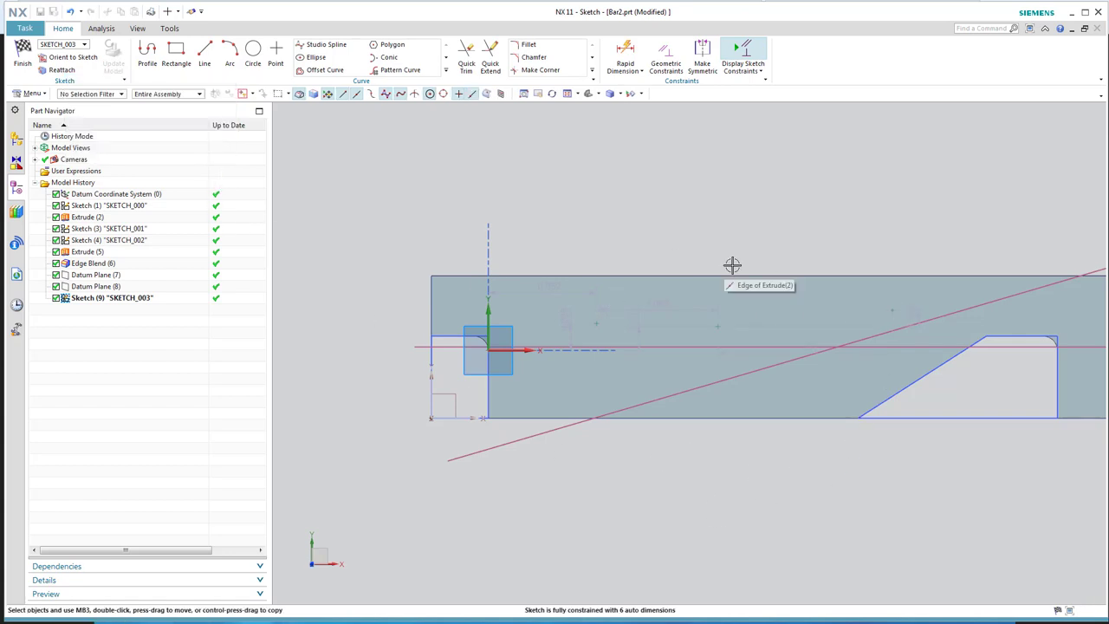
Constrain the sketch point nearest the rectangular cutout to lie on the datum plane midway between the long faces.
middle_click_drag(752, 225, 747, 193)
scroll(748, 193, "down", 2)
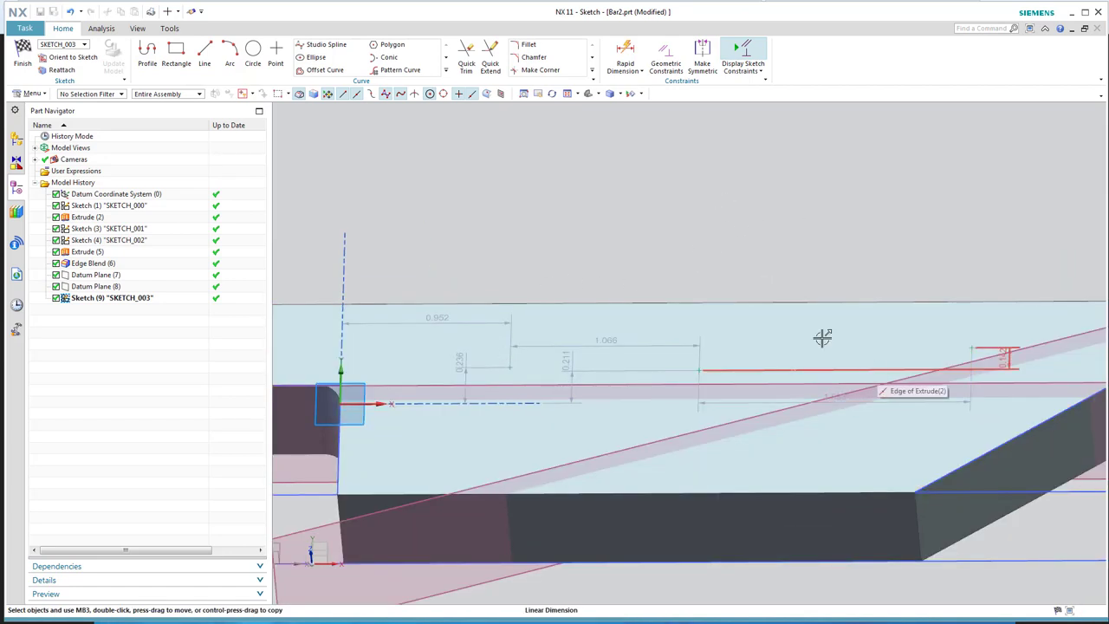
middle_click_drag(626, 237, 797, 226)
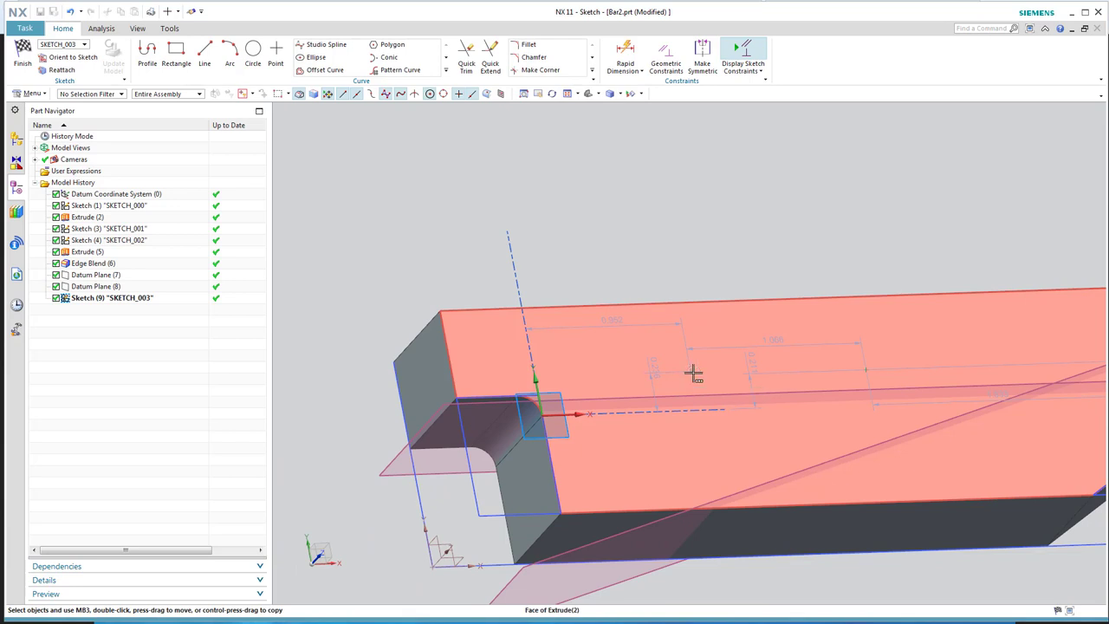
left_click(693, 373)
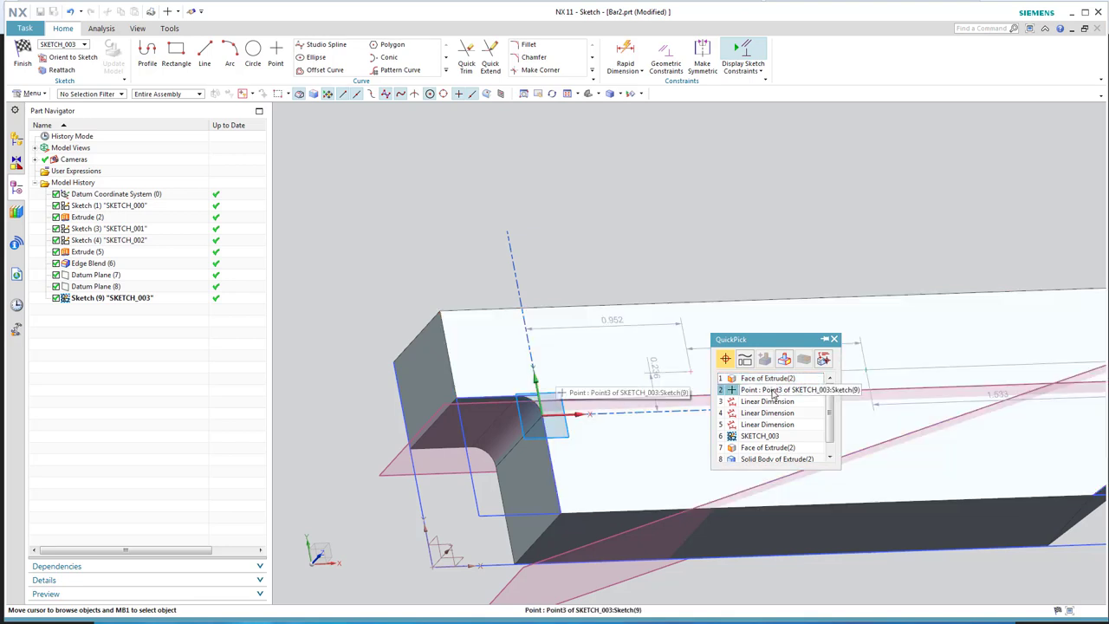
left_click(774, 391)
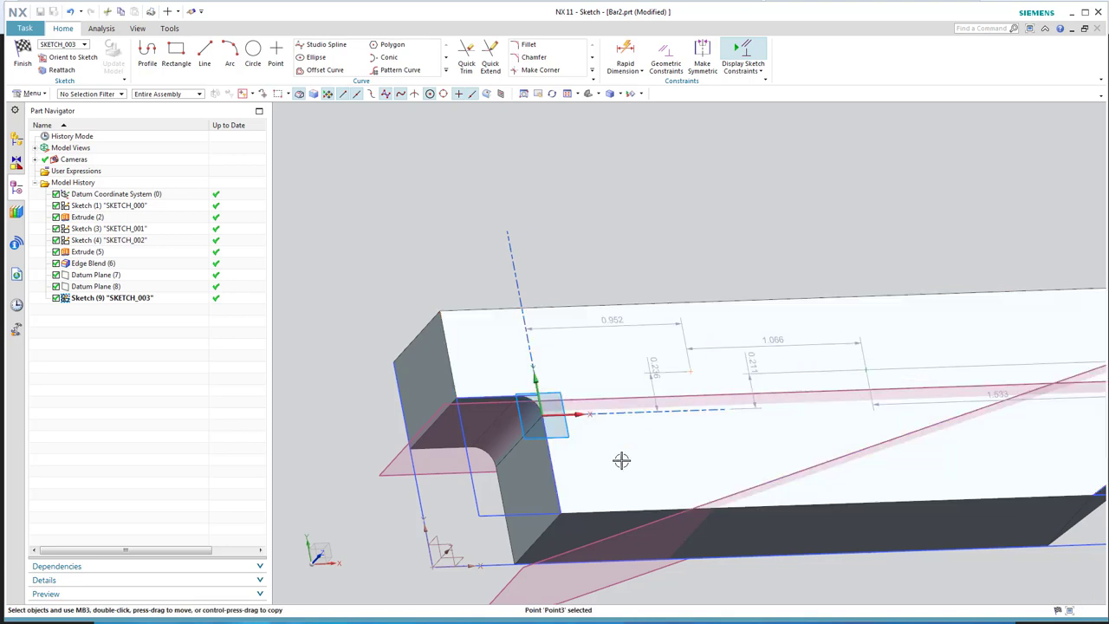
left_click(388, 473)
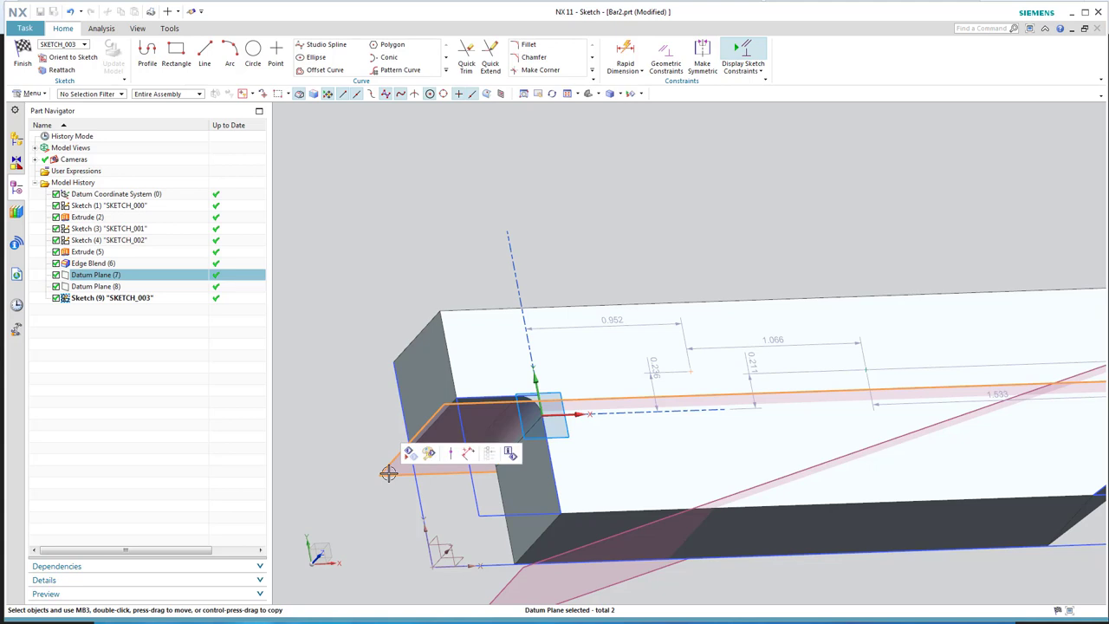
left_click(452, 456)
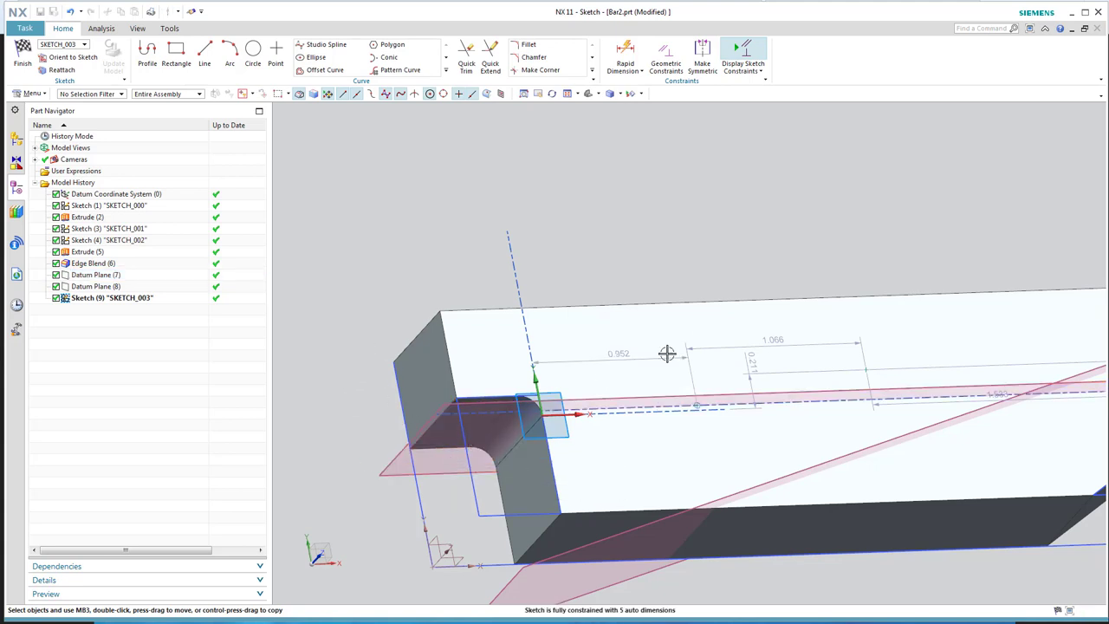
Dimension the point nearest the rectangular cutout at 1.375 in from the bar's end edge beside that cutout.
mouse_move(809, 253)
middle_mouse_down()
mouse_move(799, 272)
mouse_move(795, 257)
mouse_move(745, 249)
middle_mouse_up()
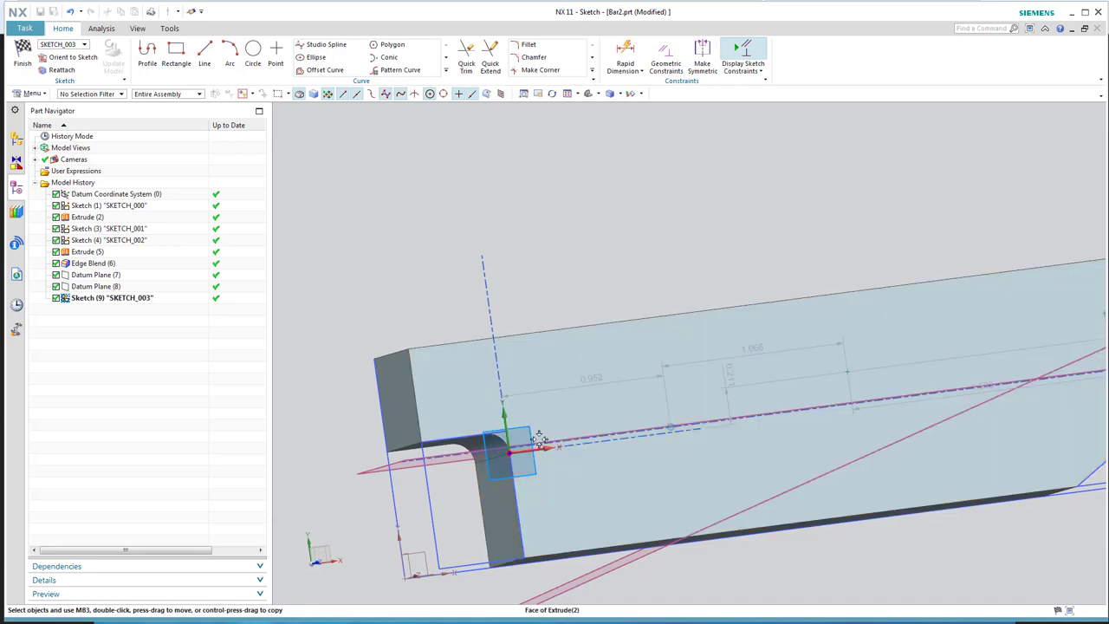
left_click(625, 54)
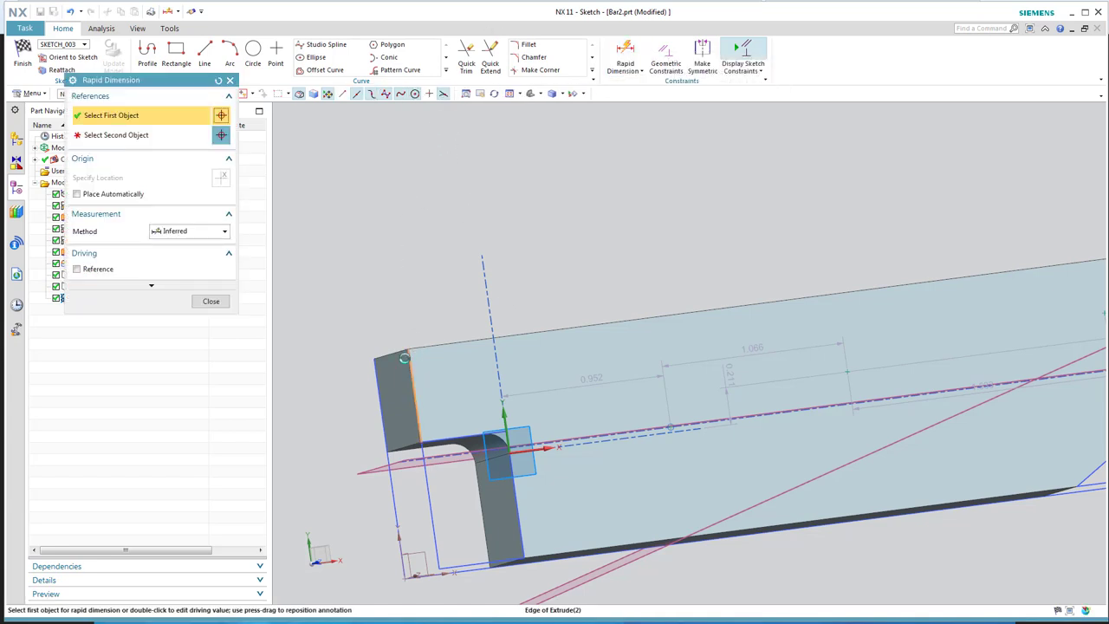
left_click(413, 387)
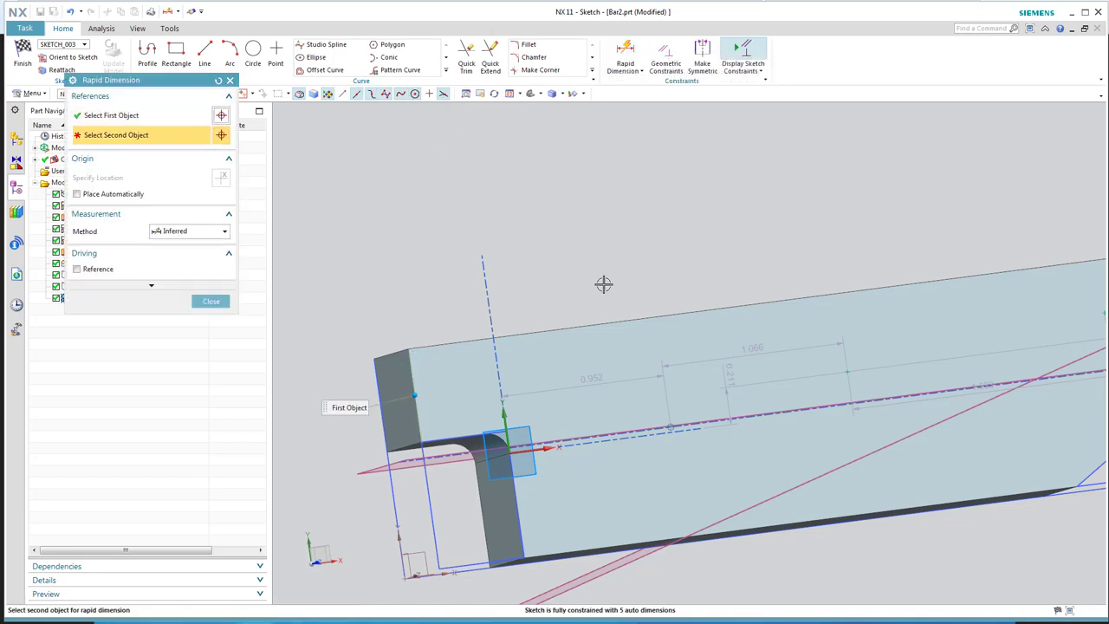
left_click(669, 439)
left_click(529, 255)
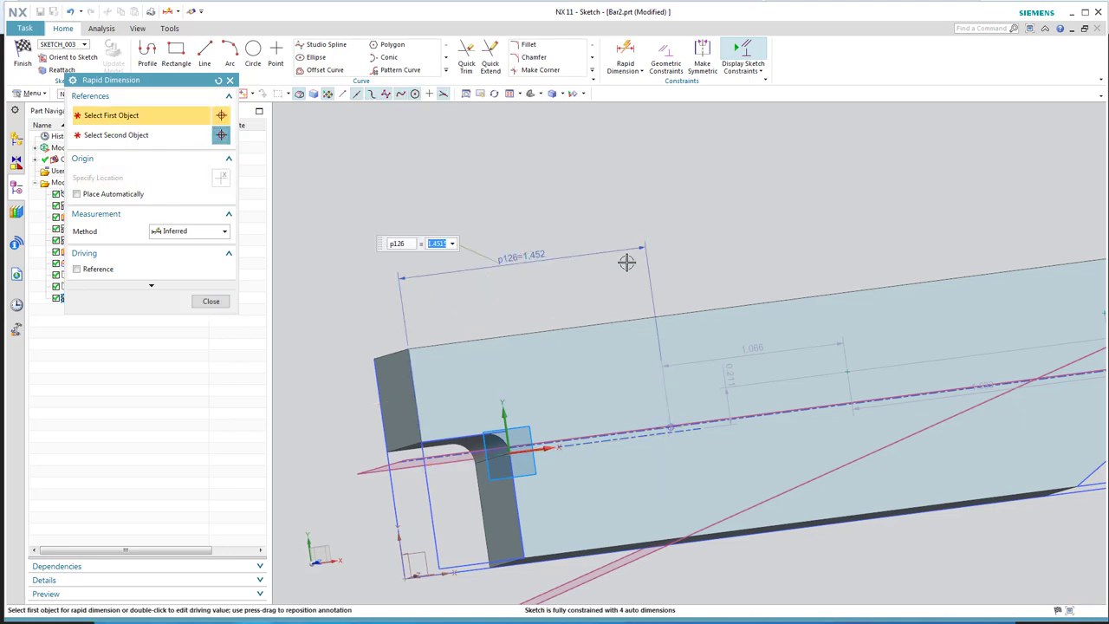
type("1.375")
key("Return")
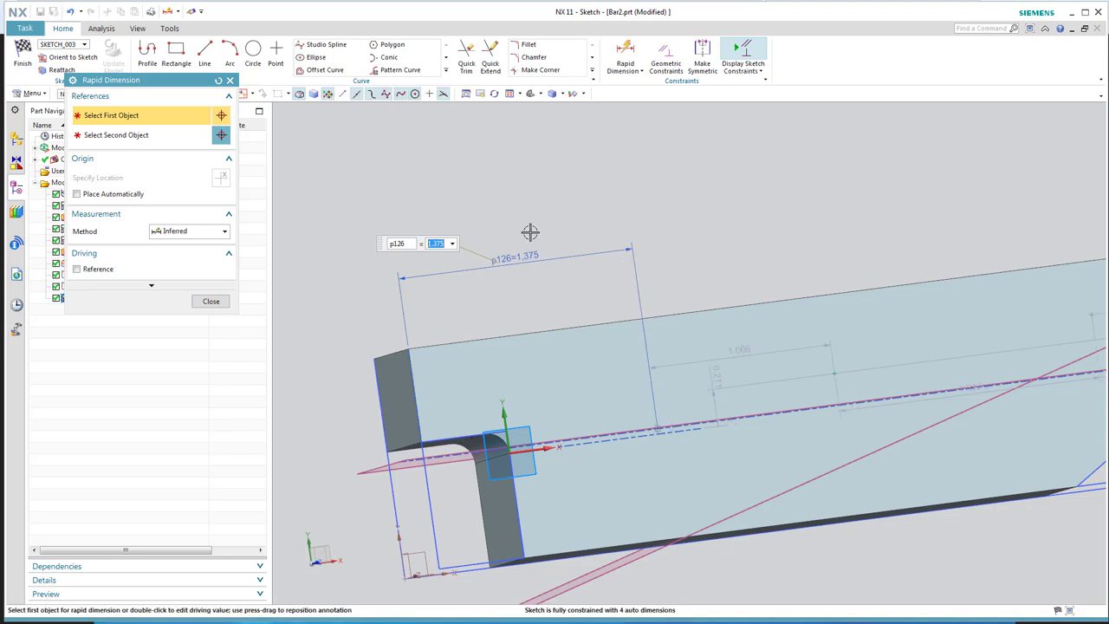
middle_click_drag(701, 251, 608, 249)
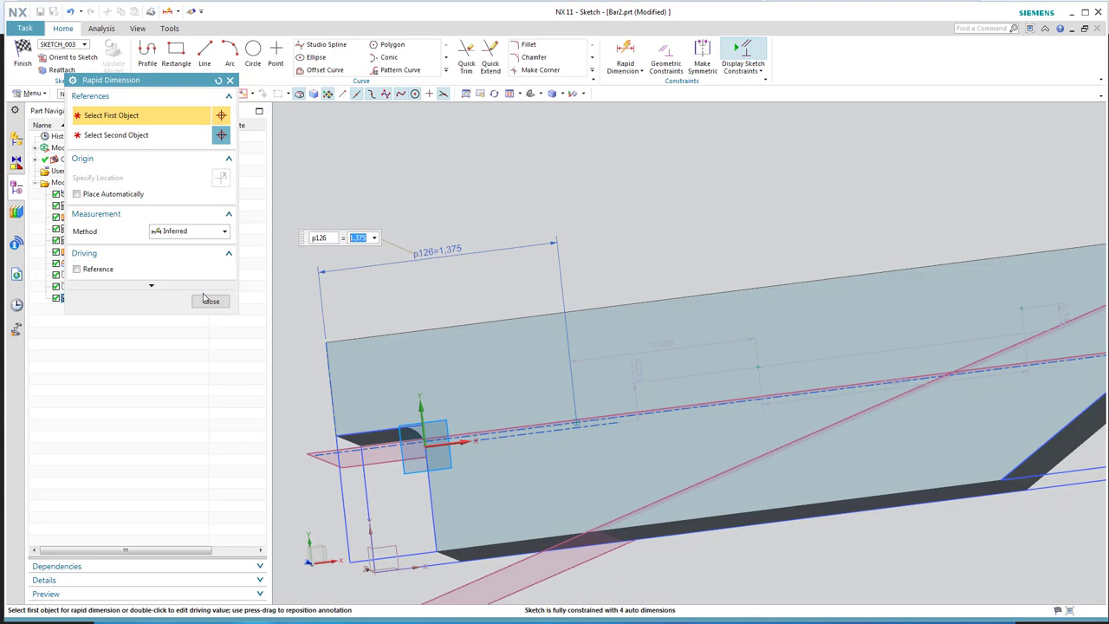
left_click(211, 301)
Constrain the middle sketch point to lie on the datum plane midway between the bar's long faces.
middle_click_drag(718, 289, 575, 276, "shift")
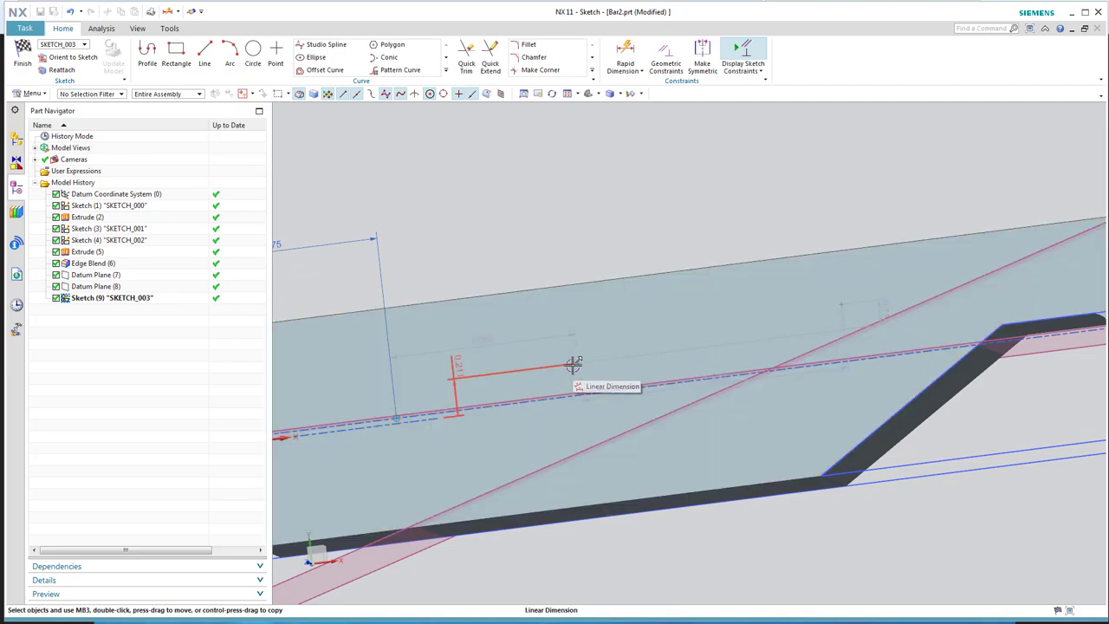
left_click(573, 363)
left_click(648, 393)
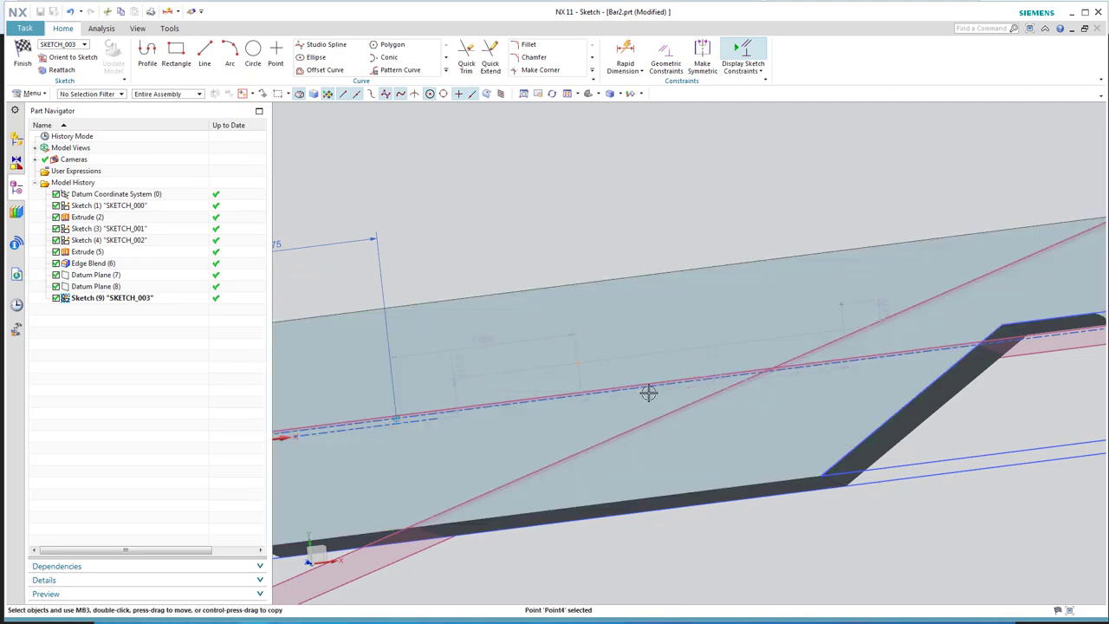
left_click(1036, 350)
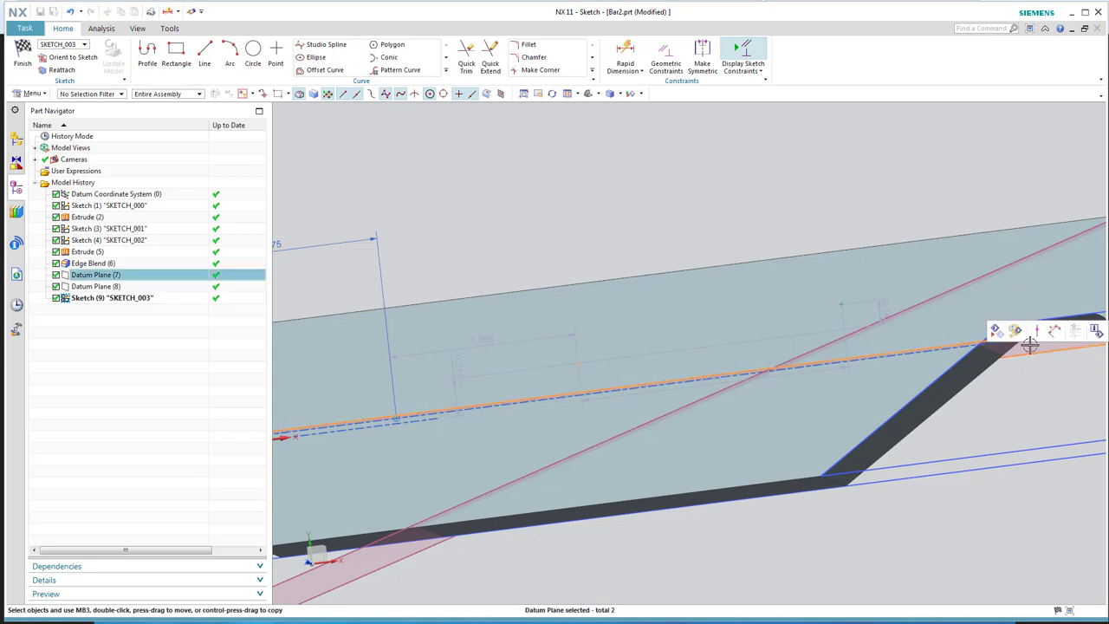
key("Escape")
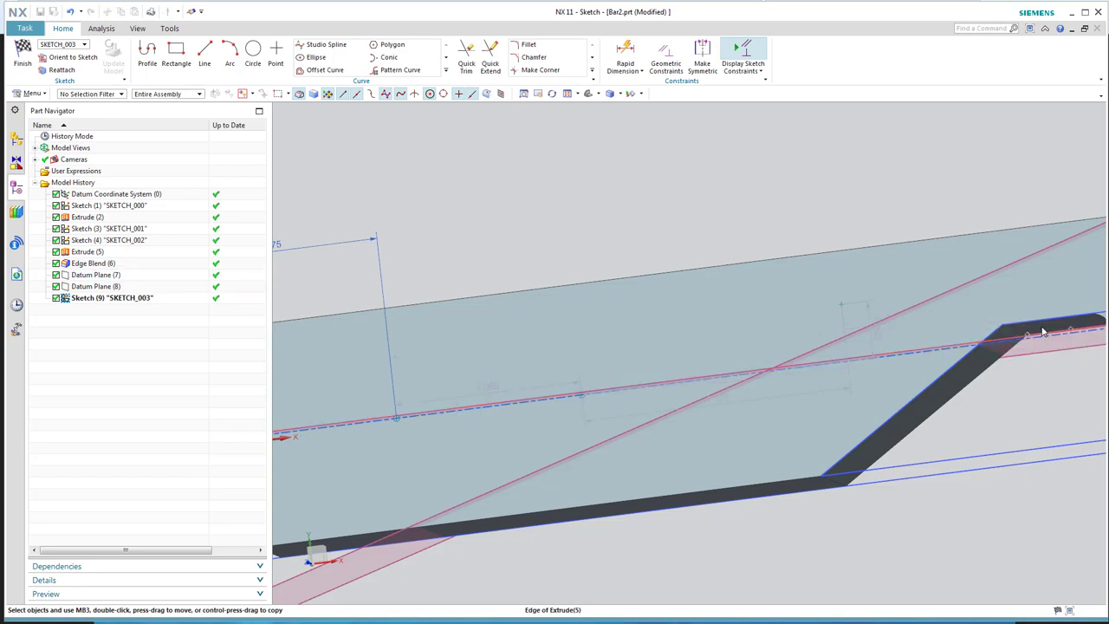
Constrain the sketch point nearest the sloped cutout to lie on the angled datum plane.
left_click(842, 302)
left_click(911, 304)
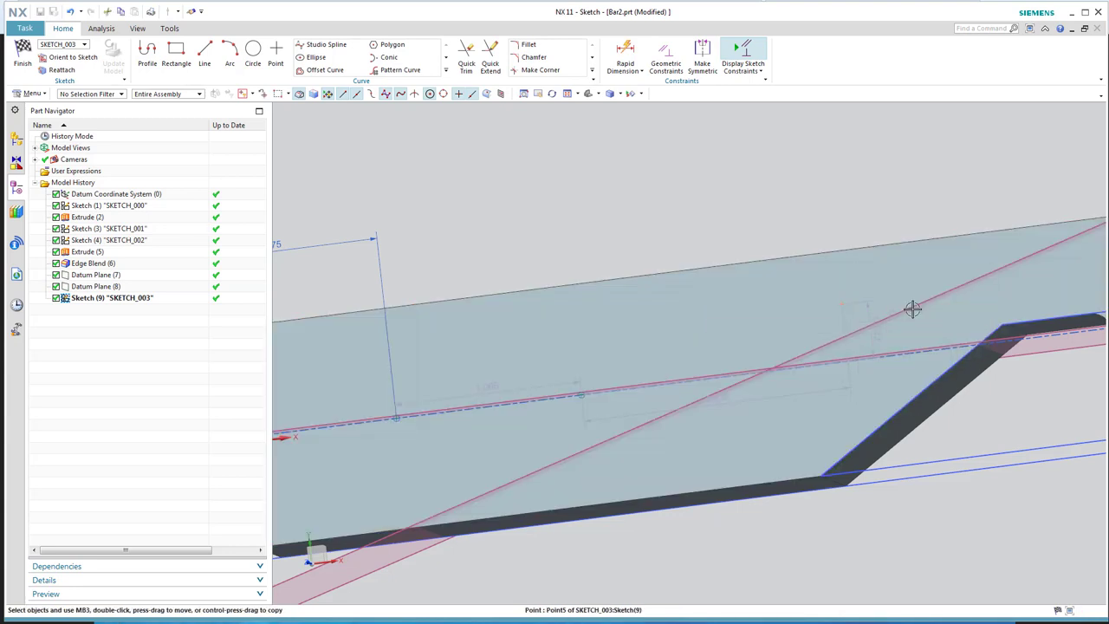
left_click(408, 561)
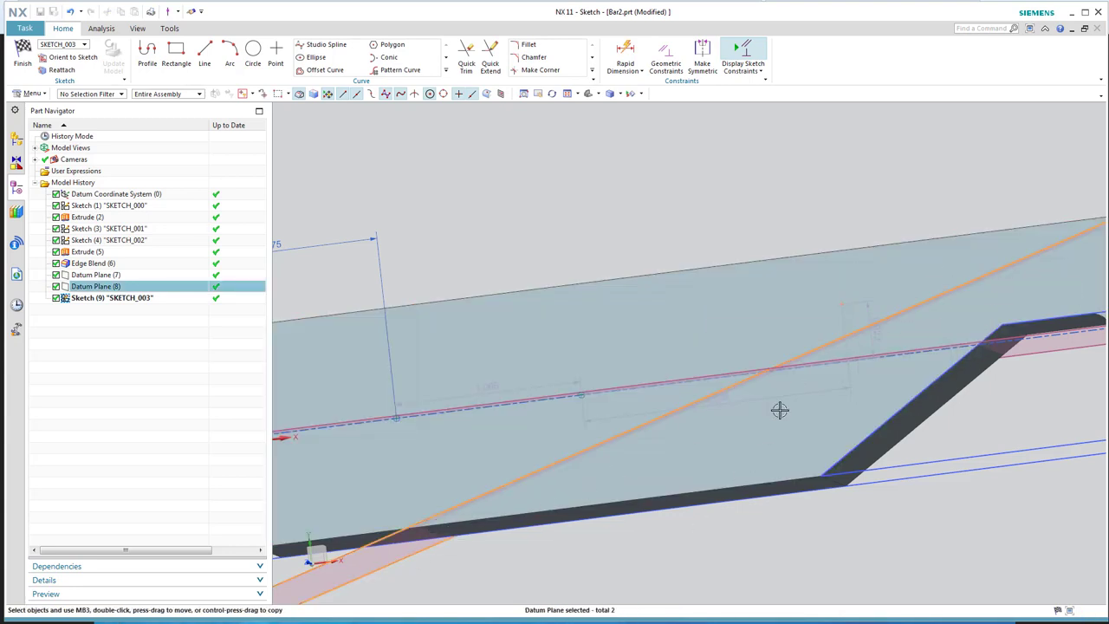
key("ctrl+f")
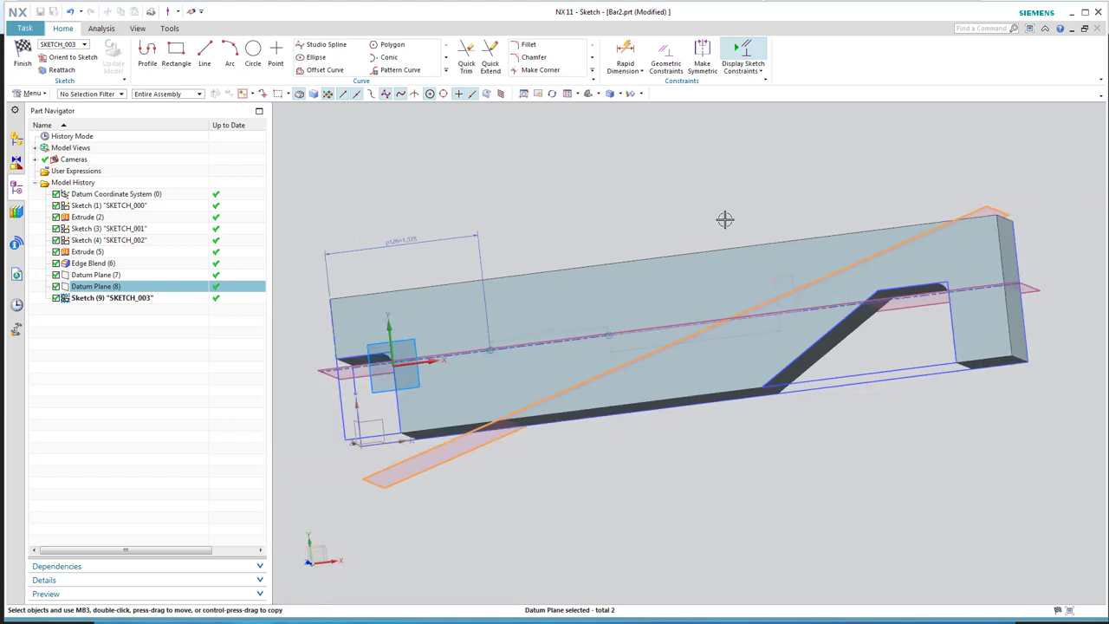
left_click(394, 475, "shift")
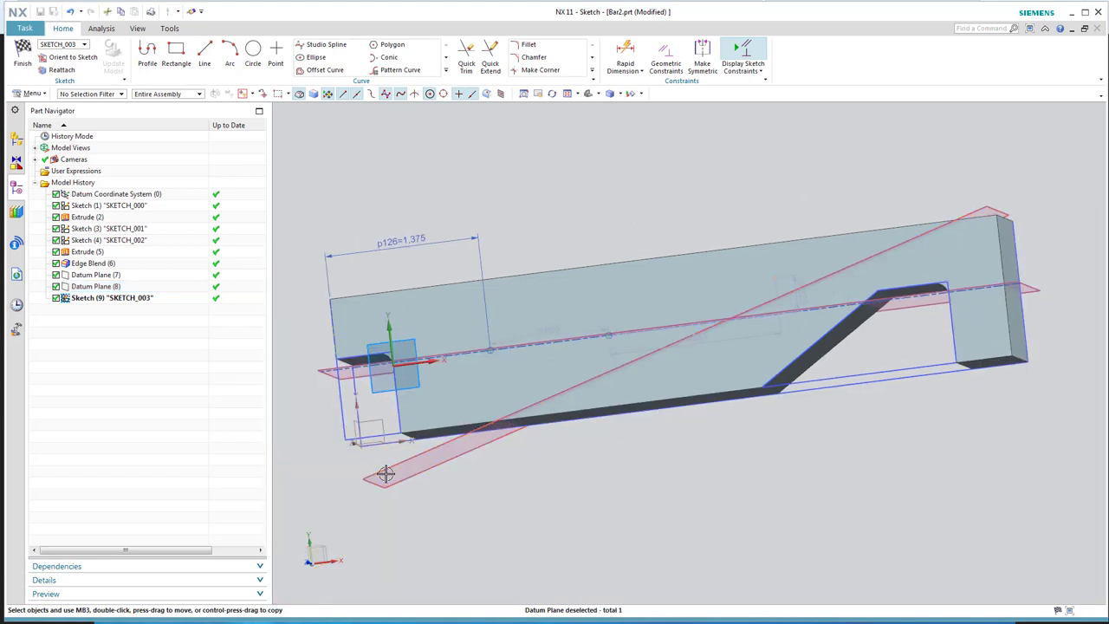
left_click(385, 472)
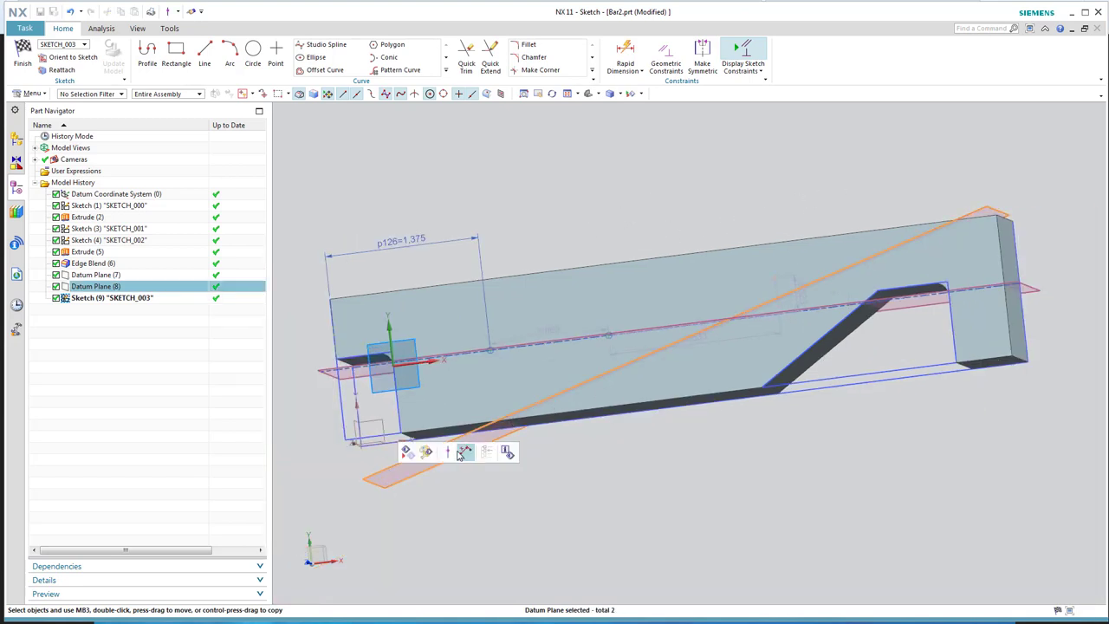
left_click(449, 452)
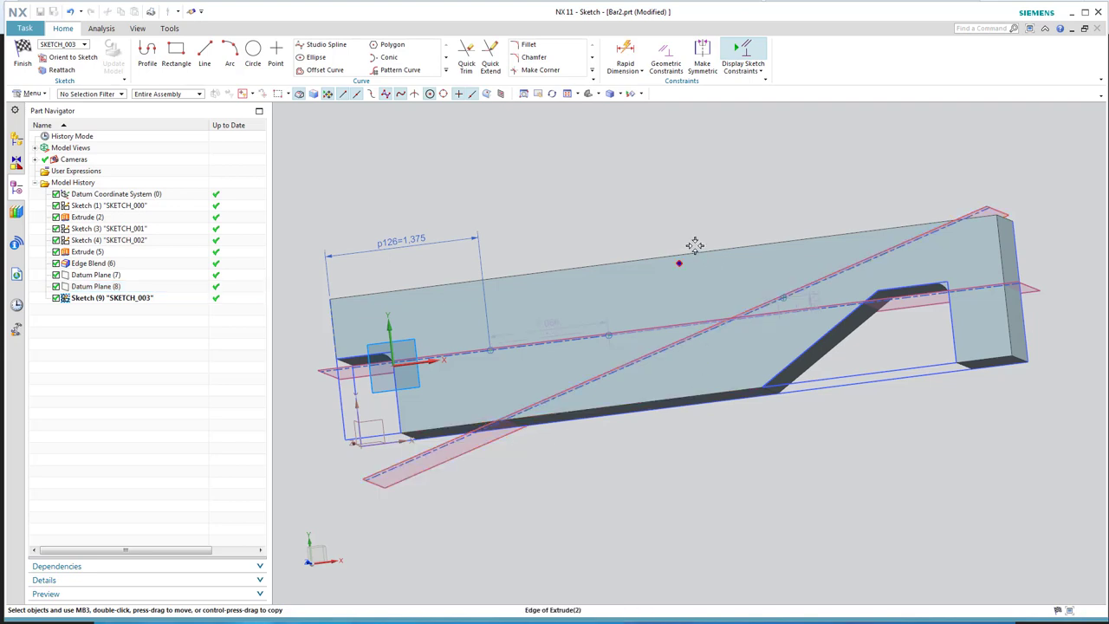
Set the horizontal spacing between the sketch point nearest the rectangular cutout and the middle point to 1.25 in.
mouse_move(686, 235)
middle_mouse_down()
mouse_move(718, 246)
mouse_move(735, 308)
middle_mouse_up()
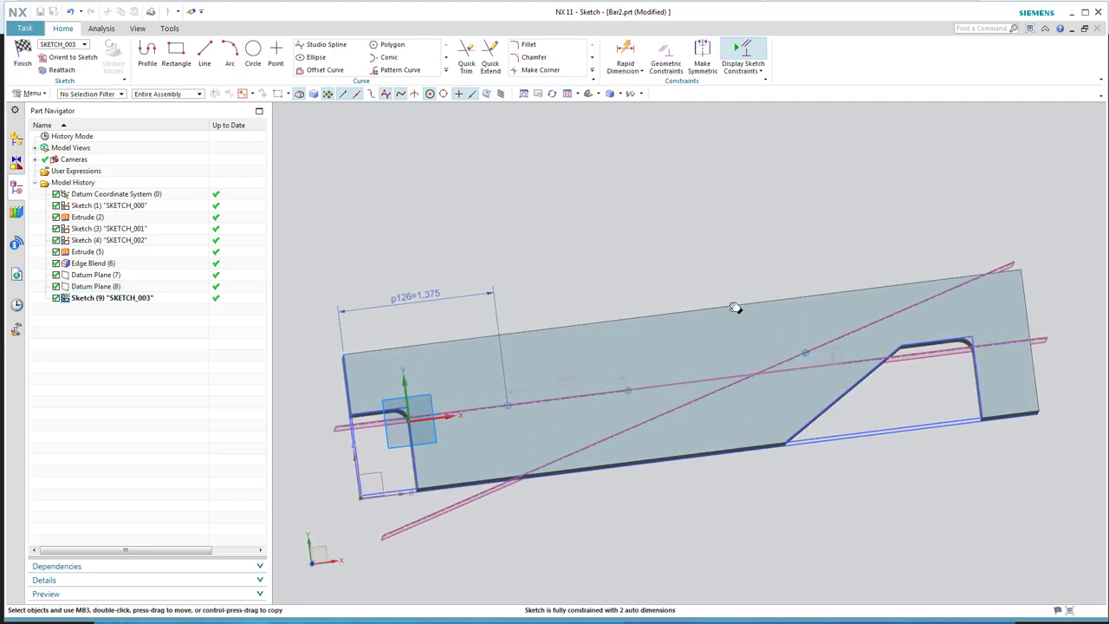
key("F8")
scroll(695, 272, "up", 2)
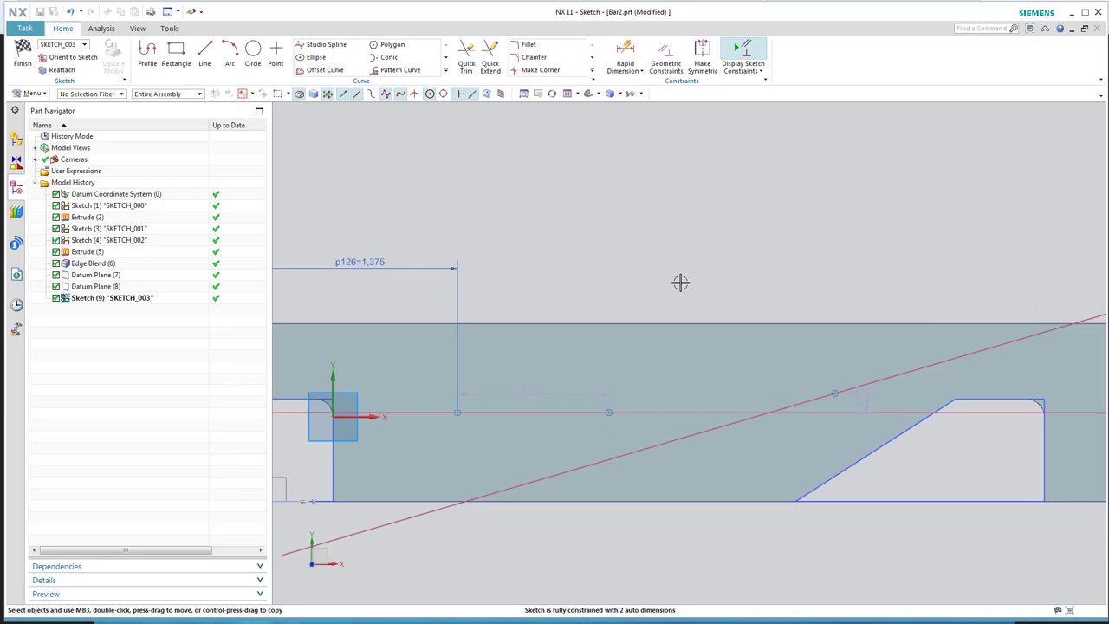
middle_click_drag(681, 282, 679, 237, "shift")
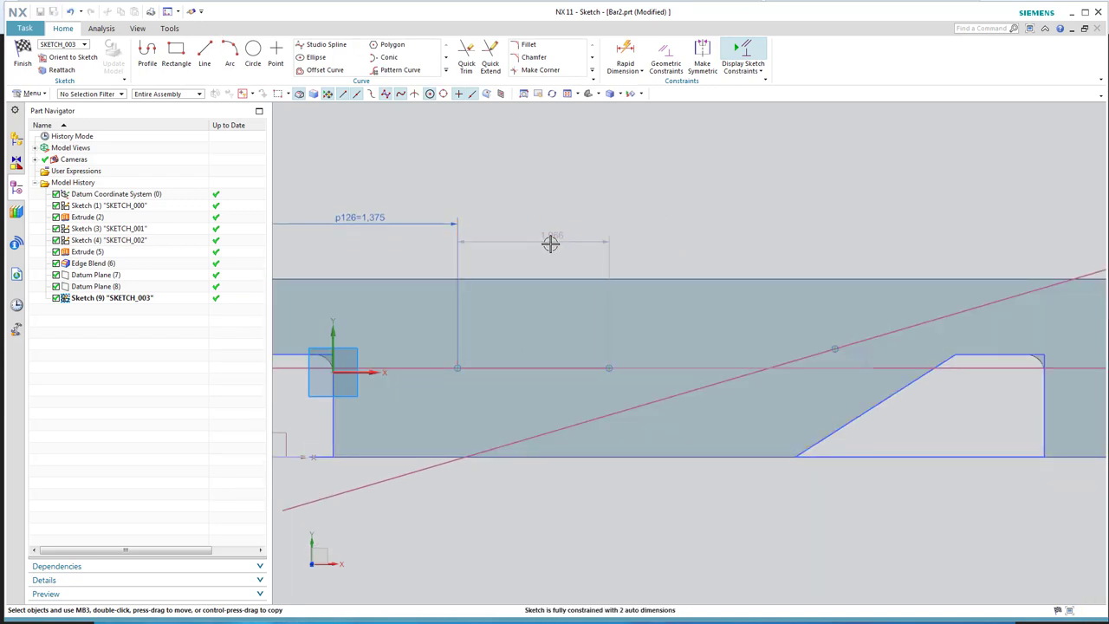
double_click(549, 240)
type("1.25")
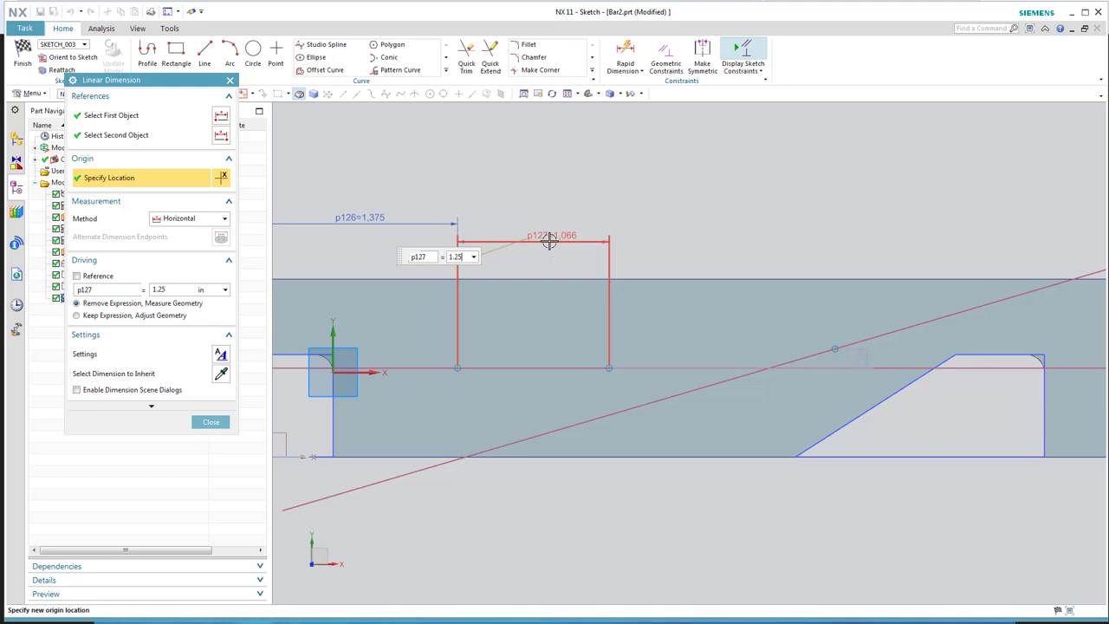
key("Return")
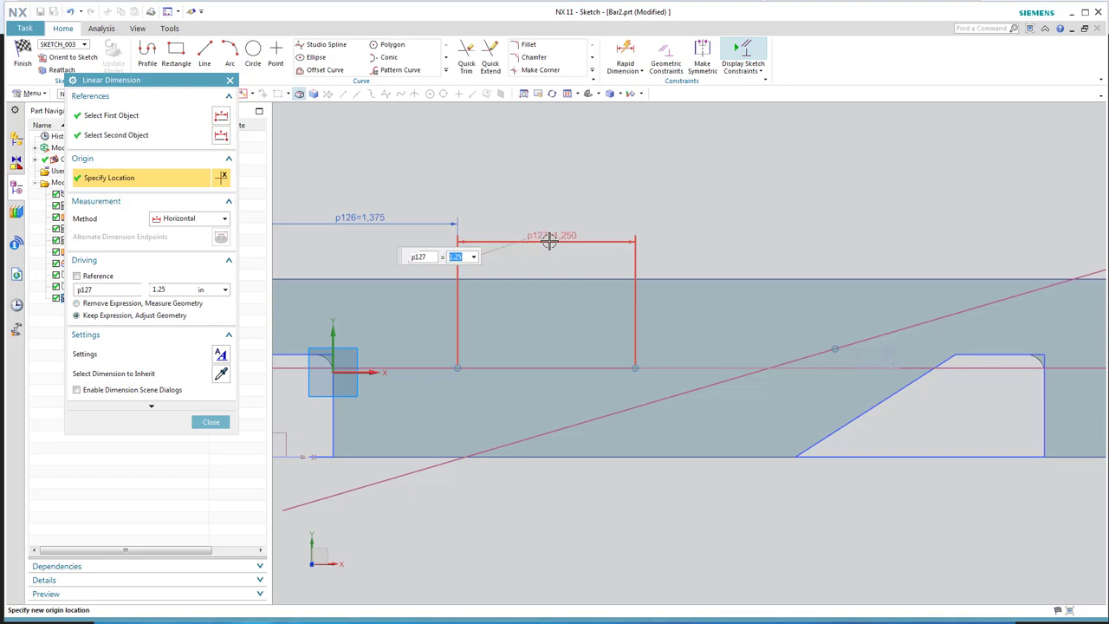
left_click(550, 241)
key("Escape")
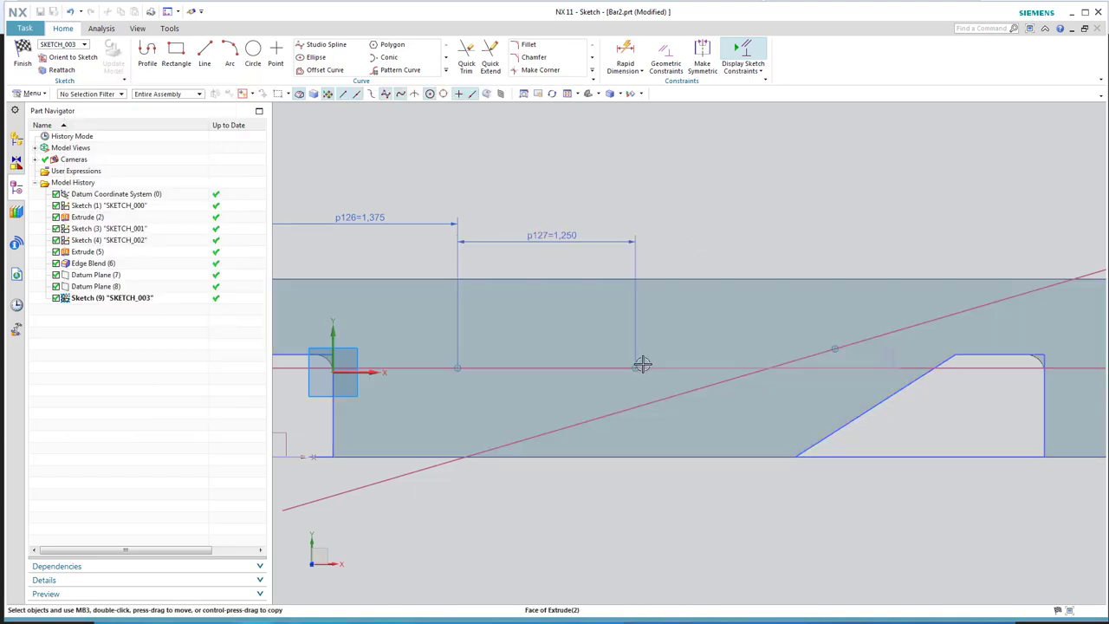
Dimension the direct point-to-point distance between the middle sketch point and the point on the angled datum plane at 1.25 in.
left_click(836, 350)
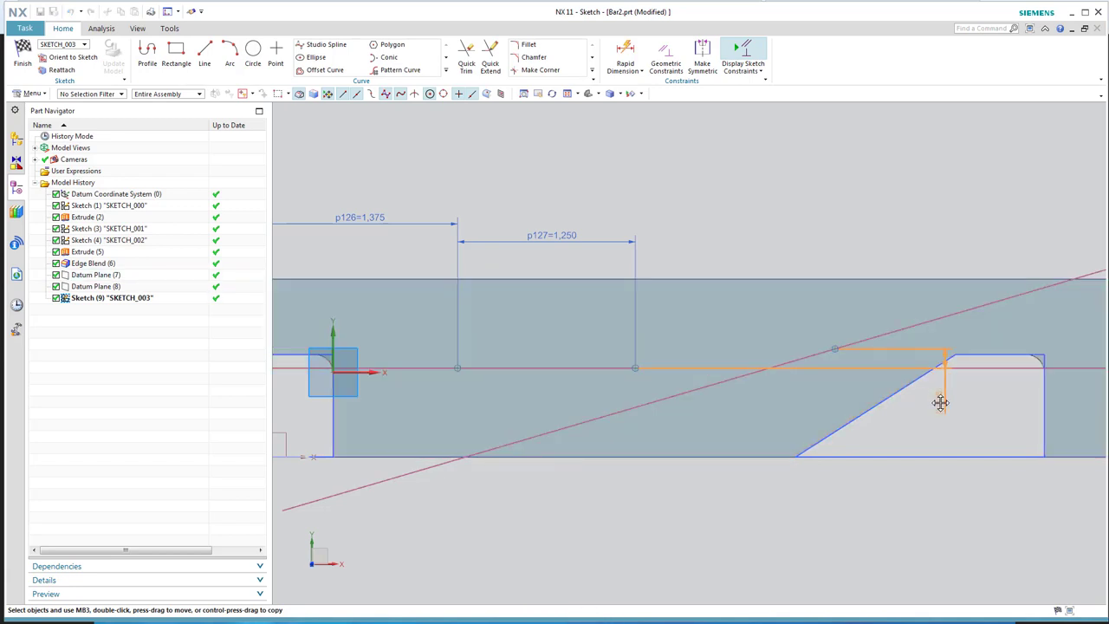
key("Escape")
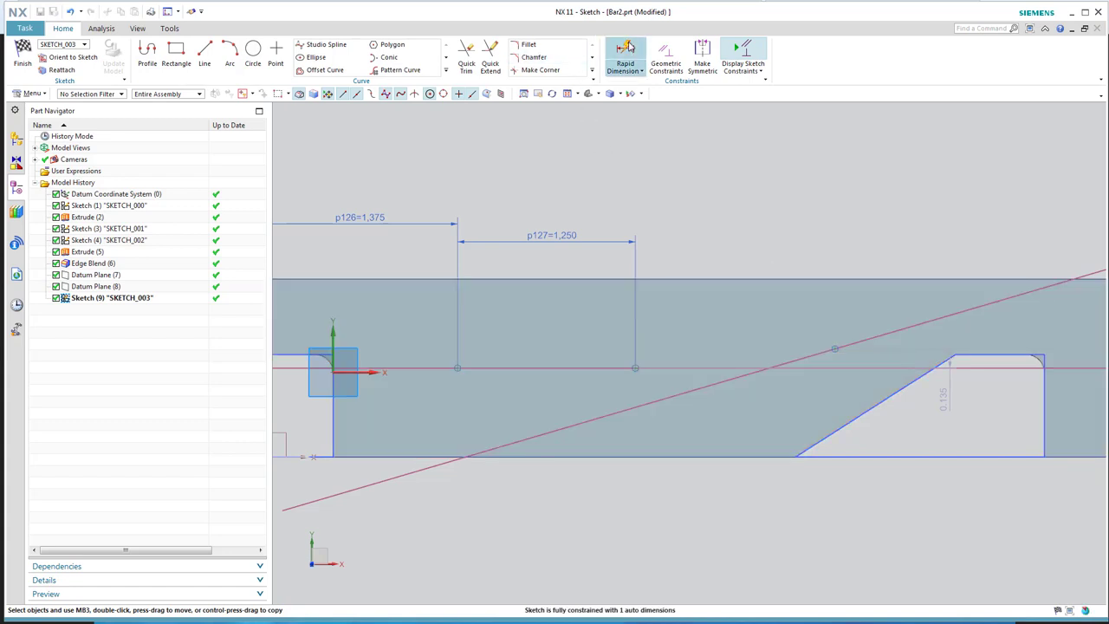
left_click(626, 52)
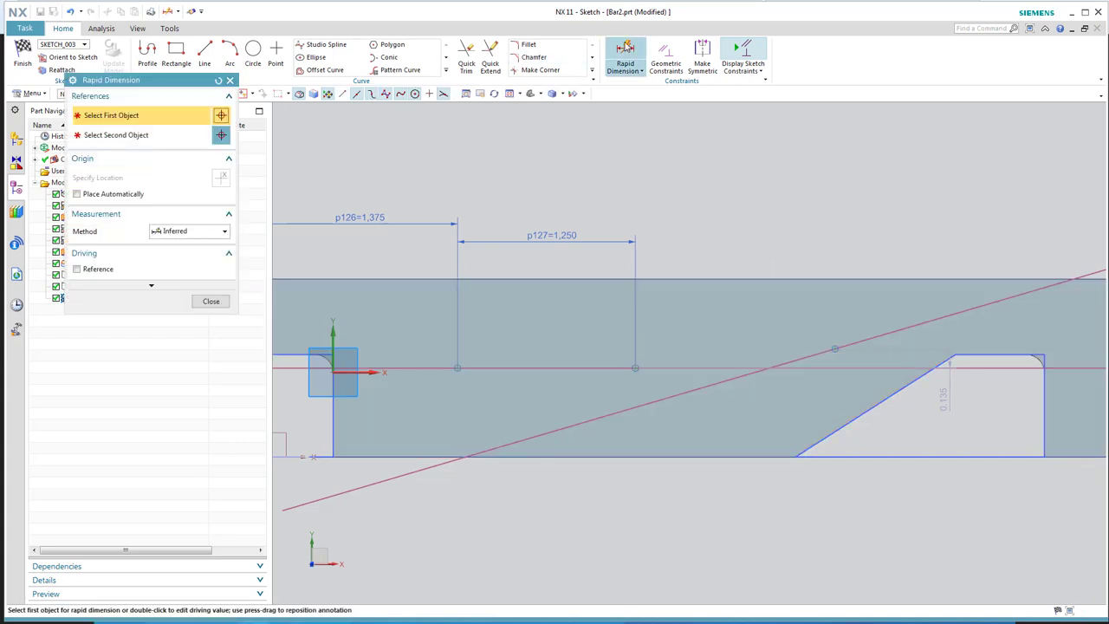
left_click(635, 368)
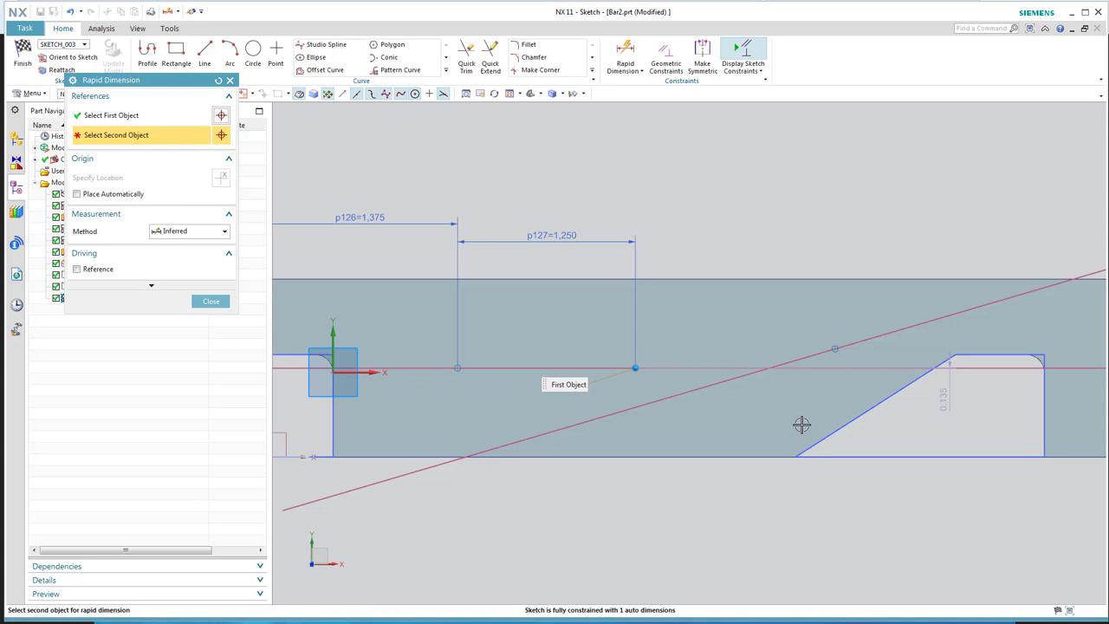
left_click(832, 348)
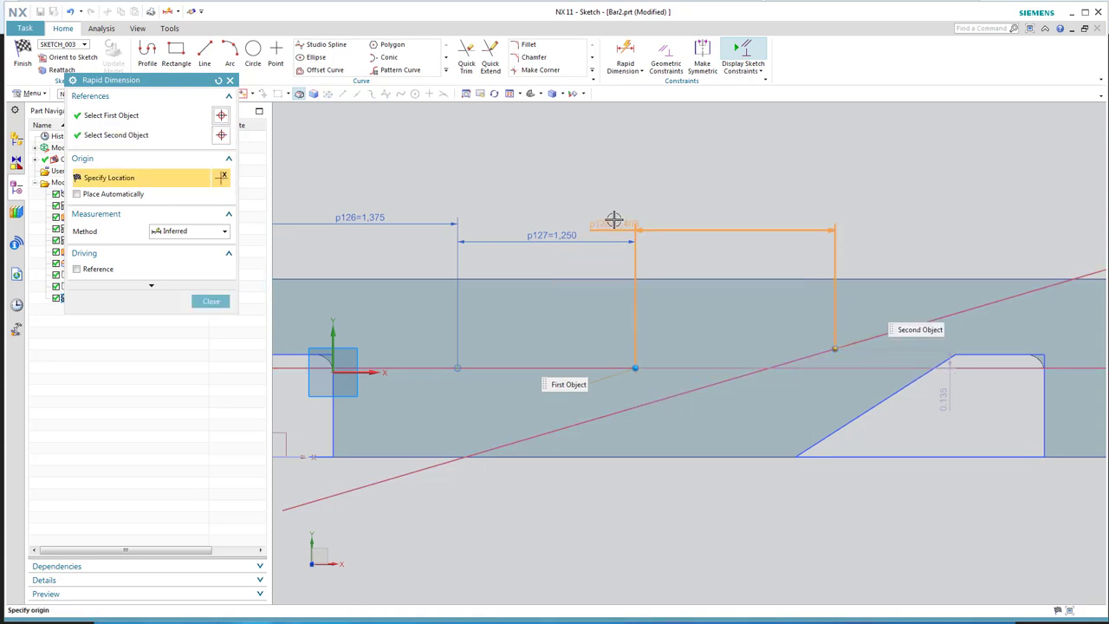
left_click(616, 168)
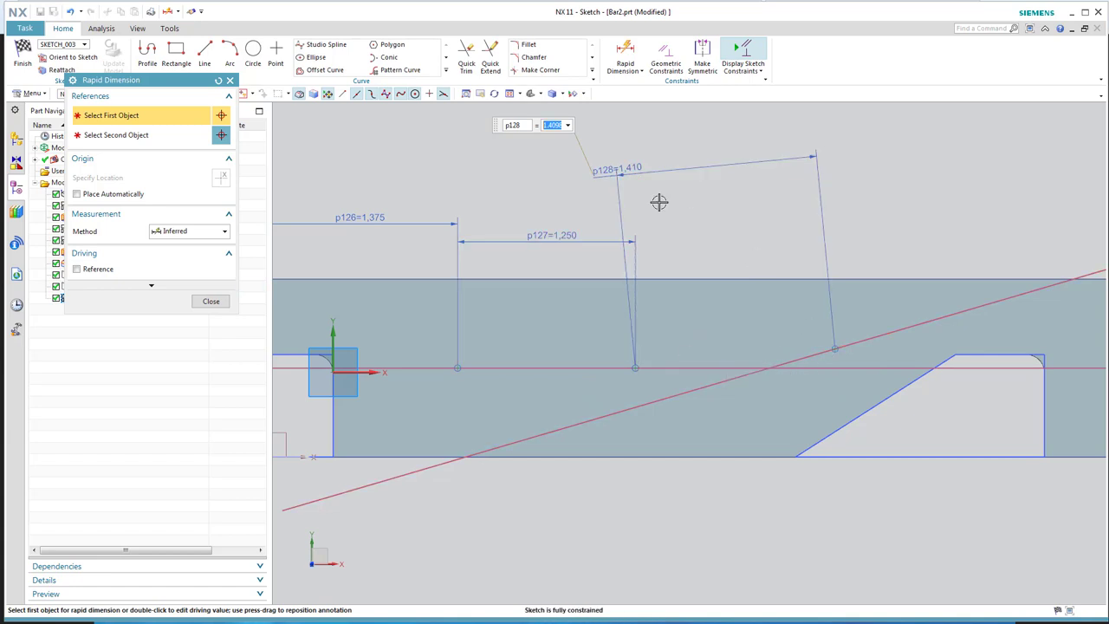
left_click_drag(625, 165, 721, 170)
double_click(735, 176)
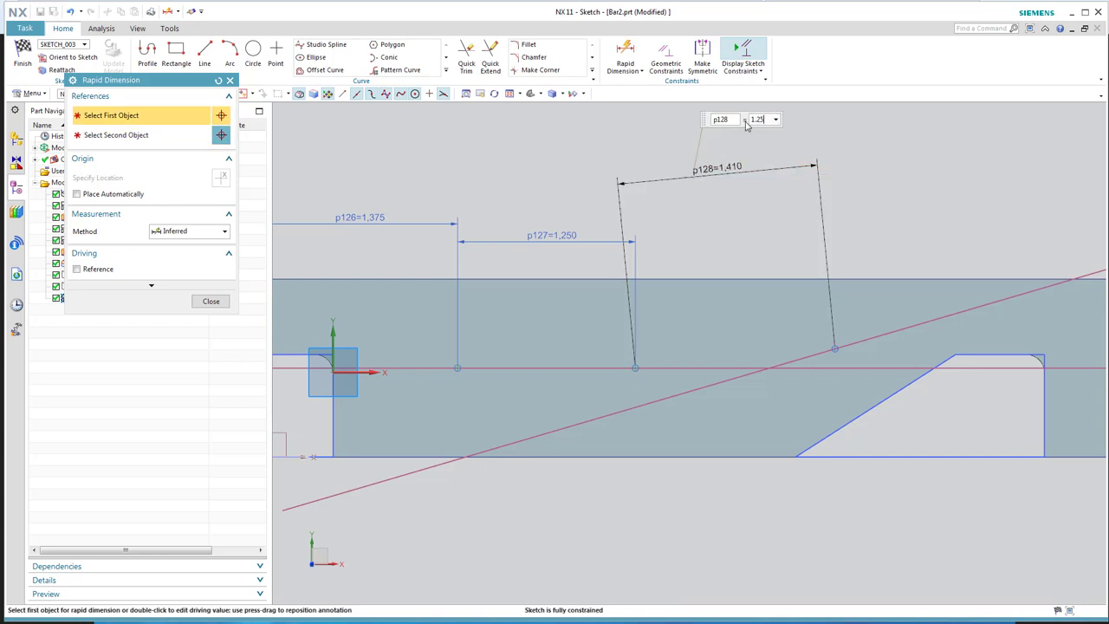
key("Return")
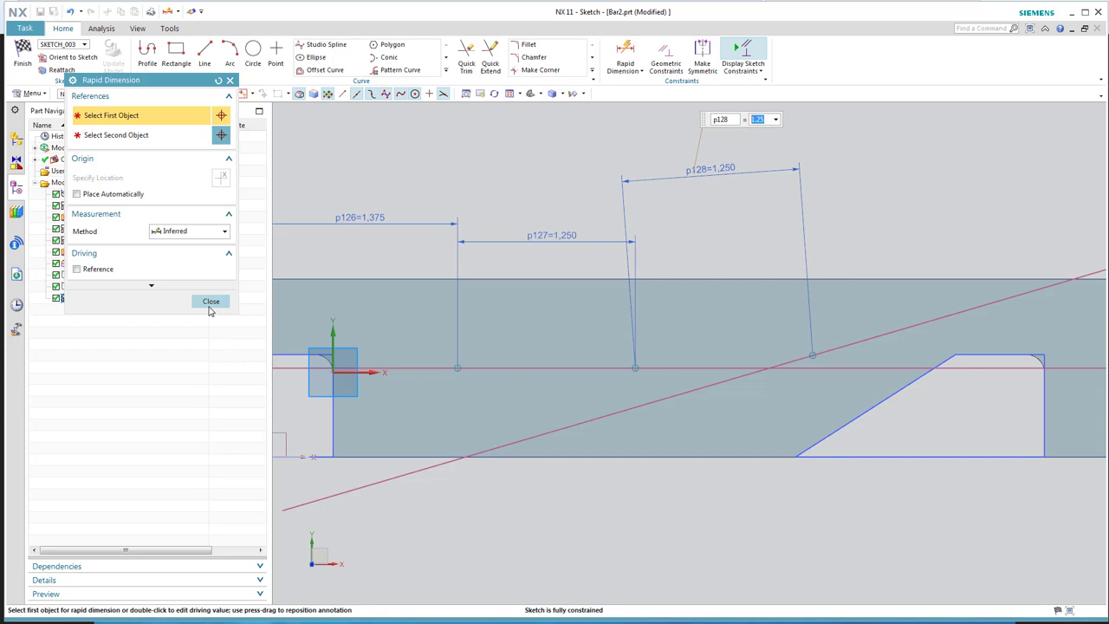
left_click(211, 302)
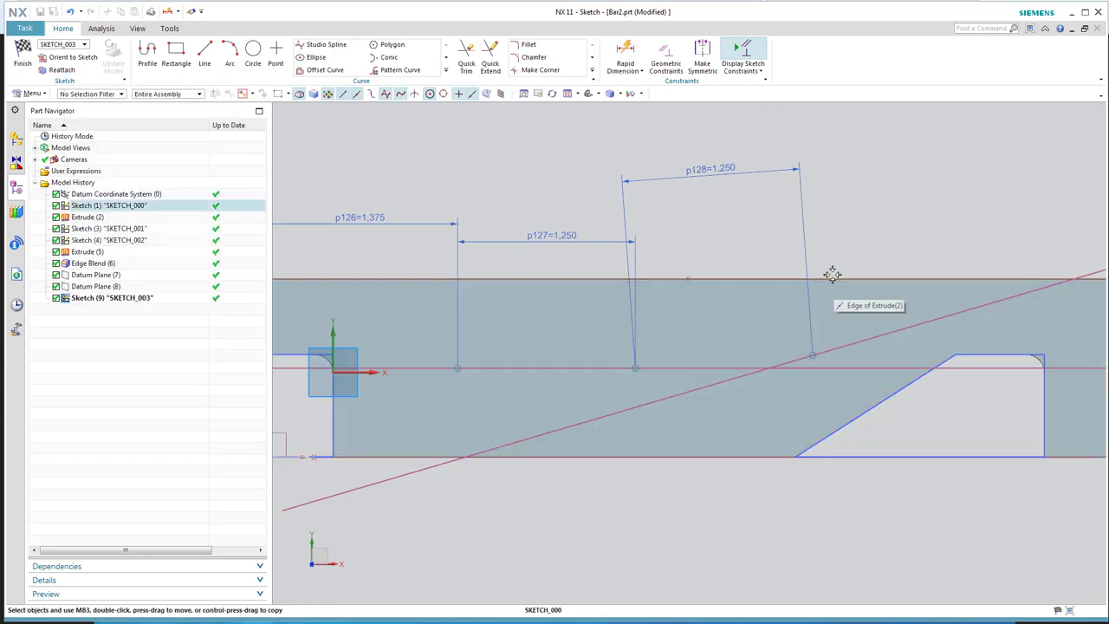
Finish the point sketch and subtract simple 0.535 in diameter holes through the body at its three points.
scroll(860, 215, "down", 1)
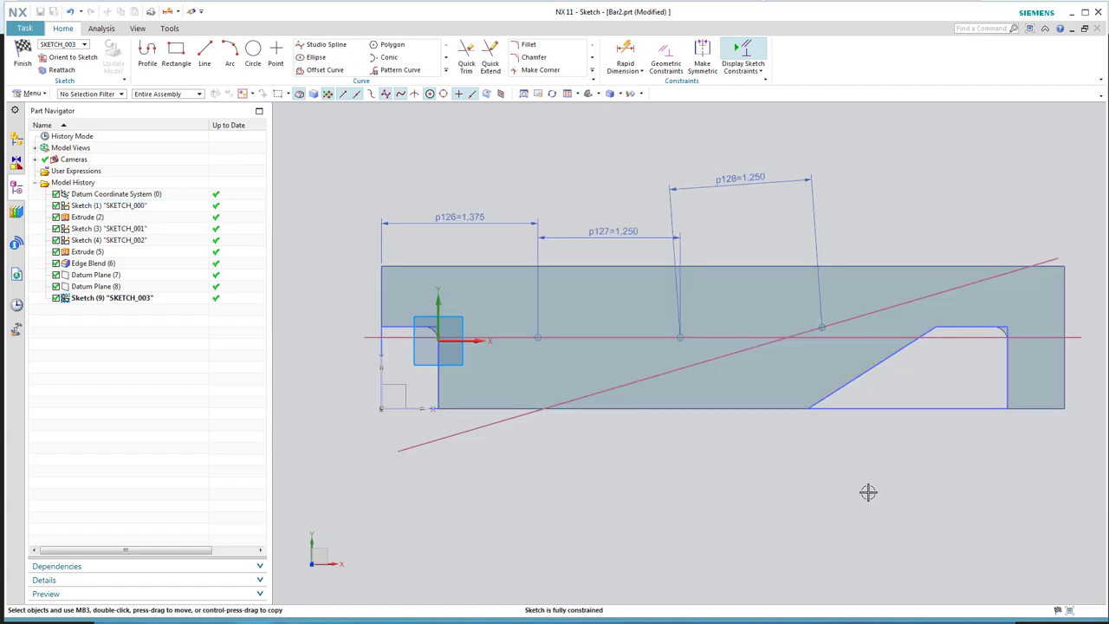
mouse_move(868, 492)
middle_mouse_down("shift")
mouse_move(844, 562)
mouse_move(839, 530)
middle_mouse_up("shift")
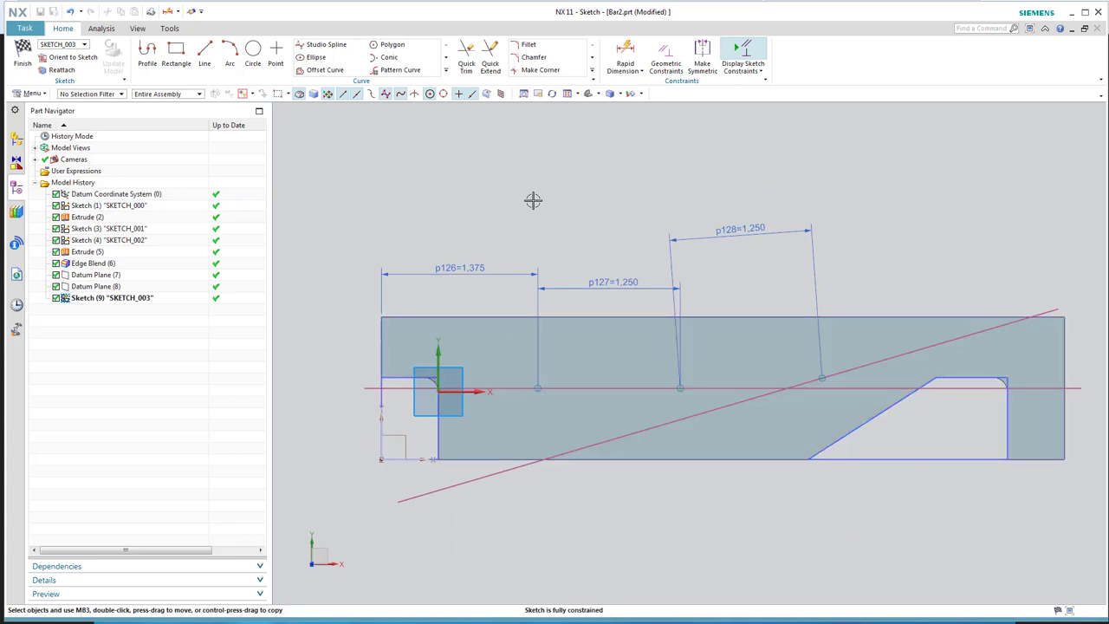
left_click(23, 61)
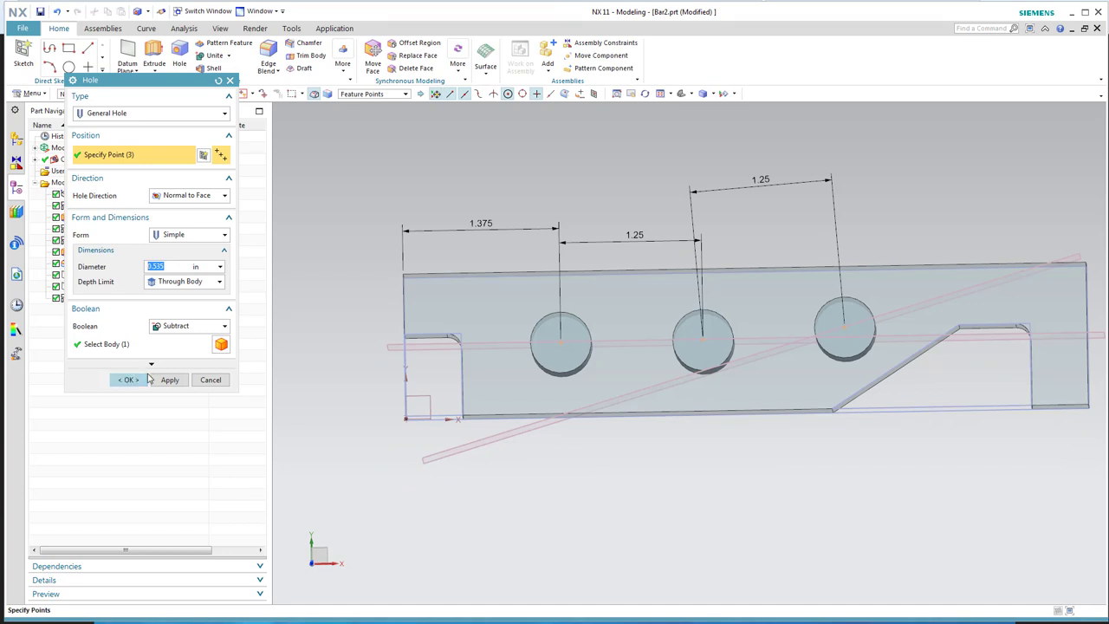
left_click(161, 385)
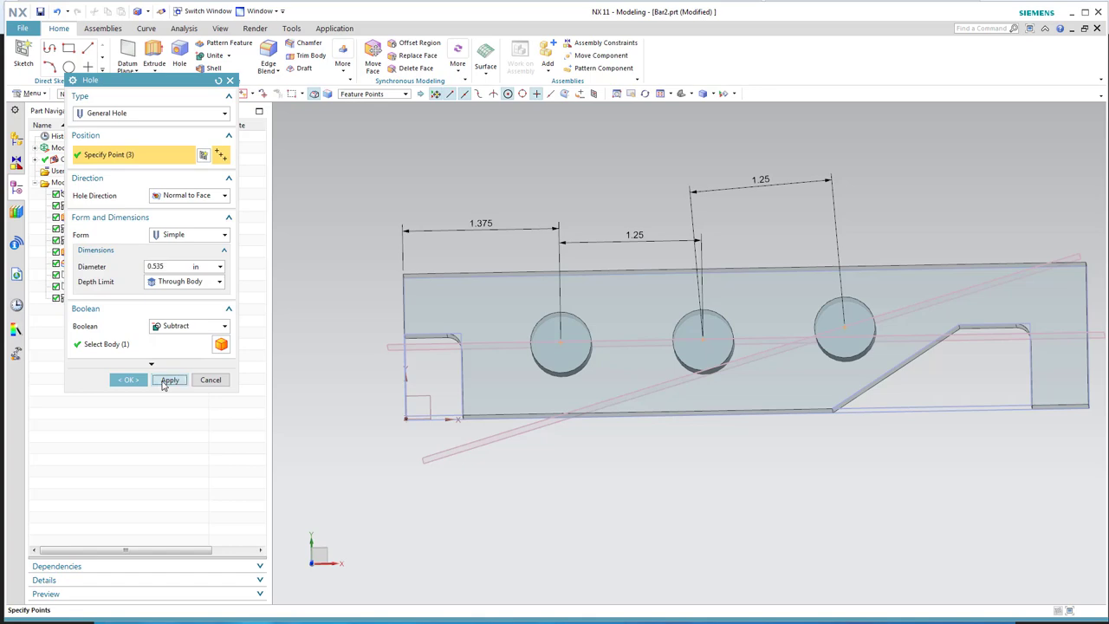
middle_click(486, 440)
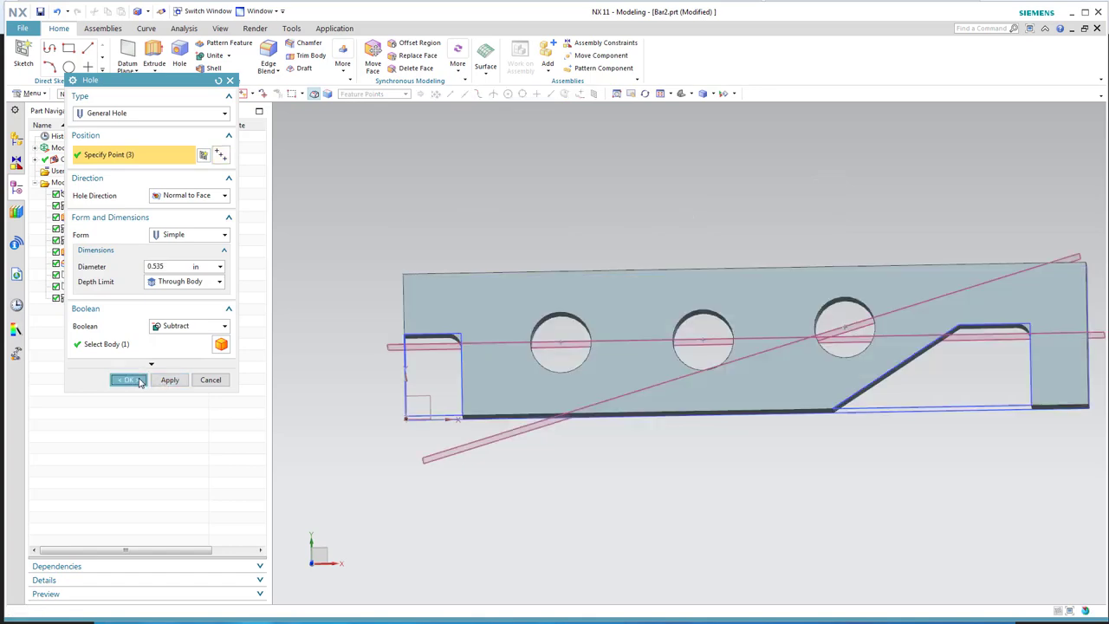
Chamfer the six circular edges of the three through holes on both bar faces with a symmetric 0.05 in distance.
mouse_move(842, 487)
middle_mouse_down()
mouse_move(863, 477)
mouse_move(854, 445)
mouse_move(835, 485)
middle_mouse_up()
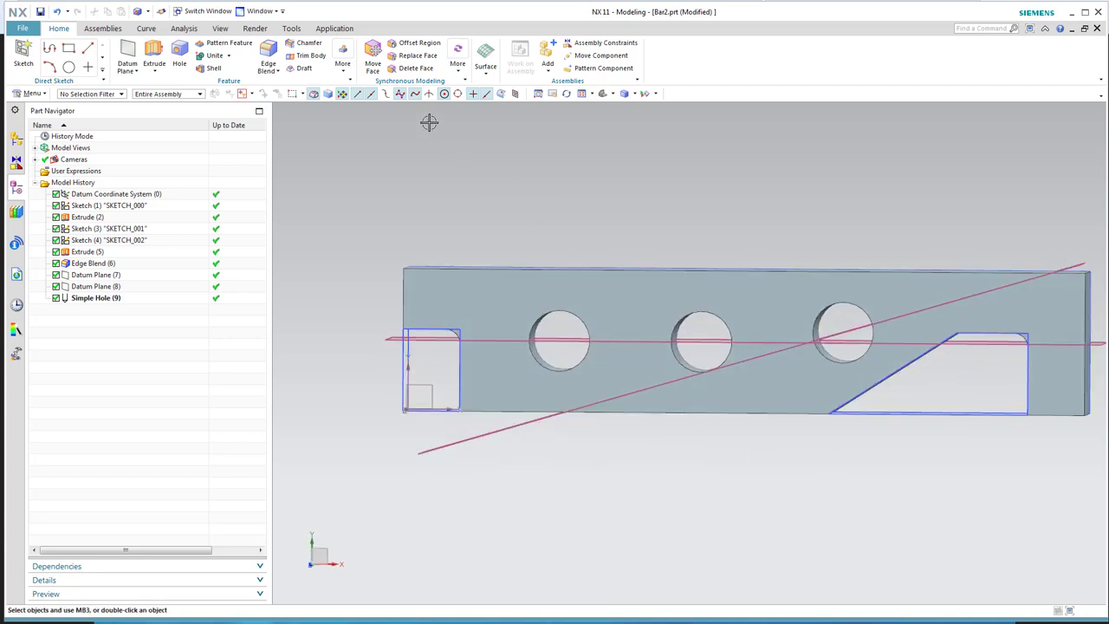
left_click(305, 48)
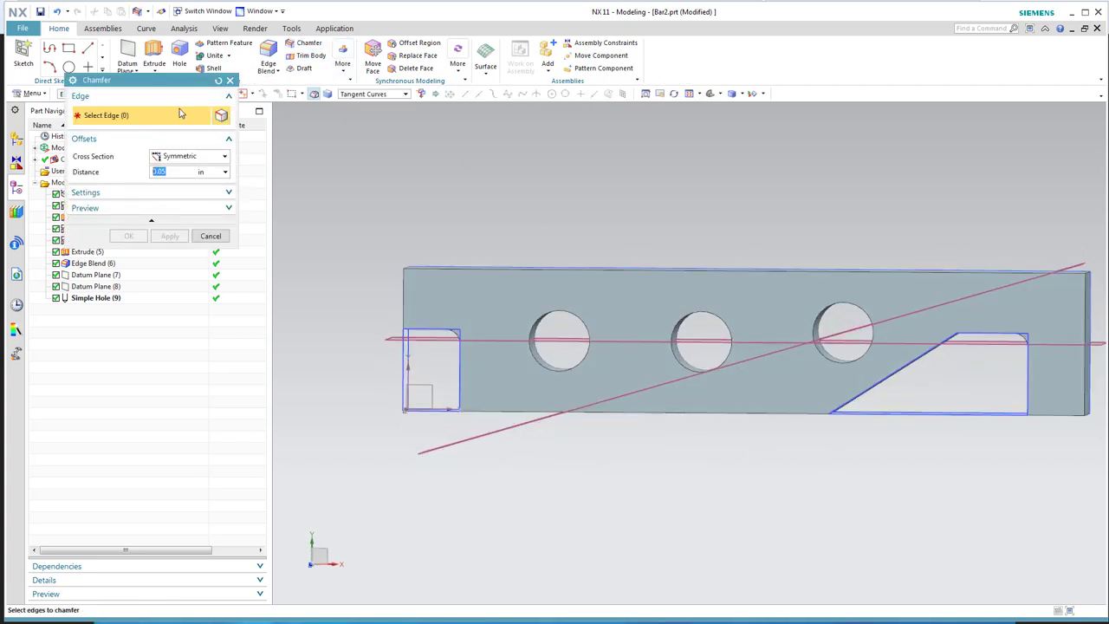
left_click_drag(502, 172, 982, 480)
middle_click_drag(826, 506, 879, 424)
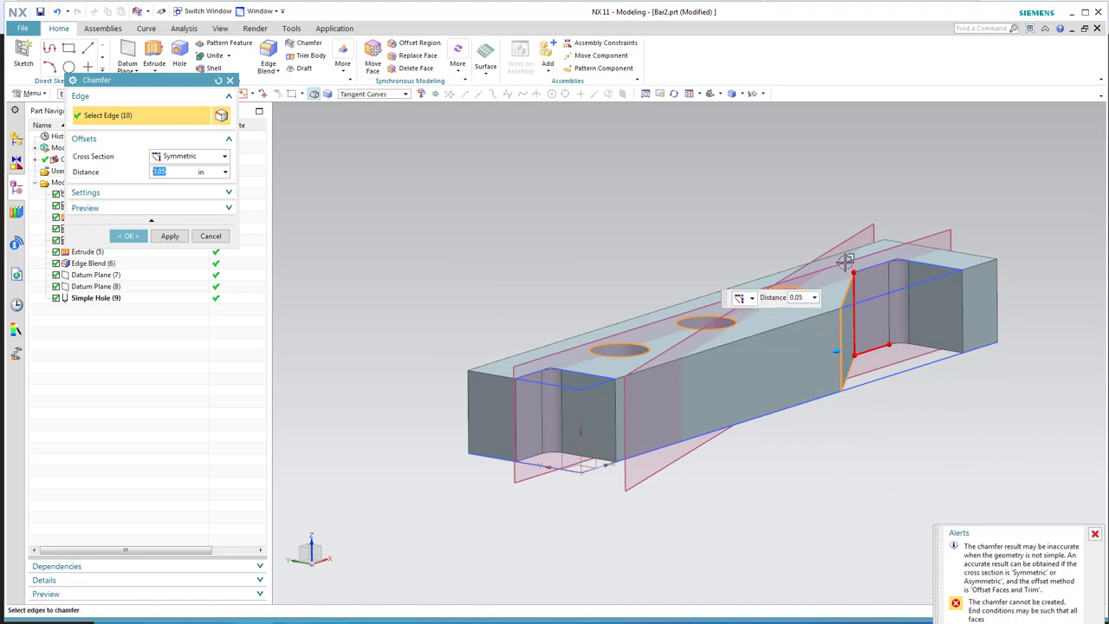
left_click_drag(841, 195, 979, 467, "shift")
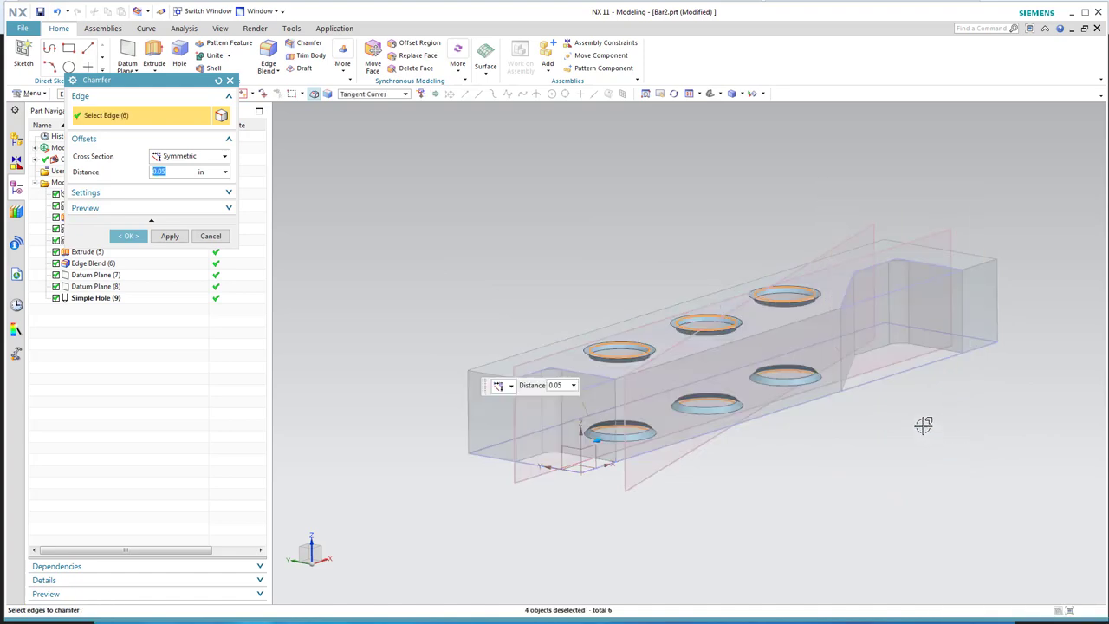
middle_click_drag(927, 441, 869, 539)
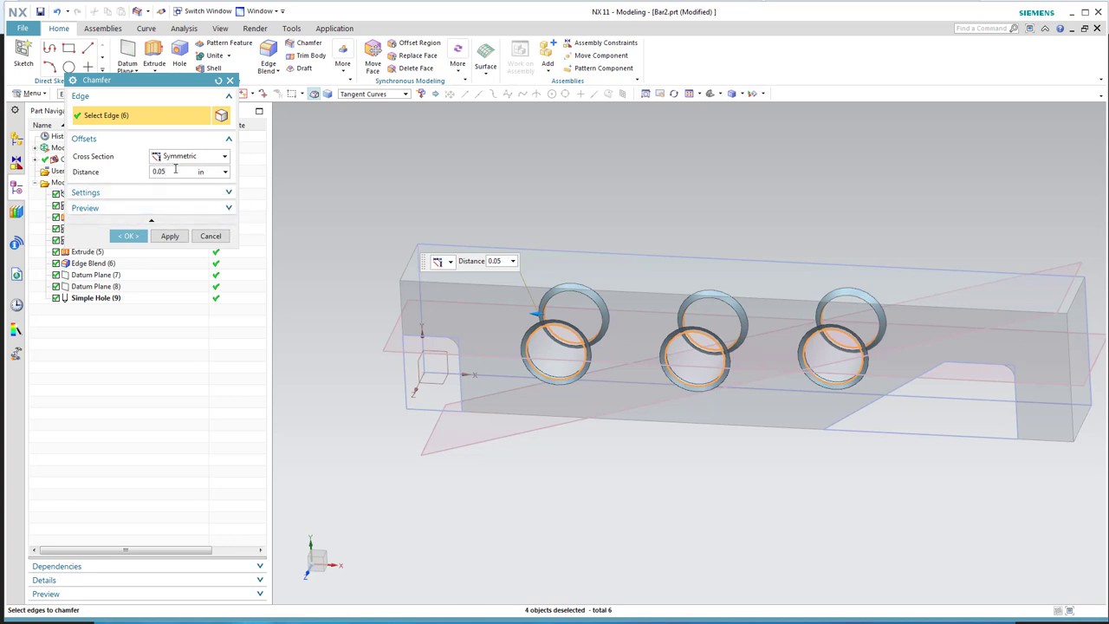
left_click(128, 237)
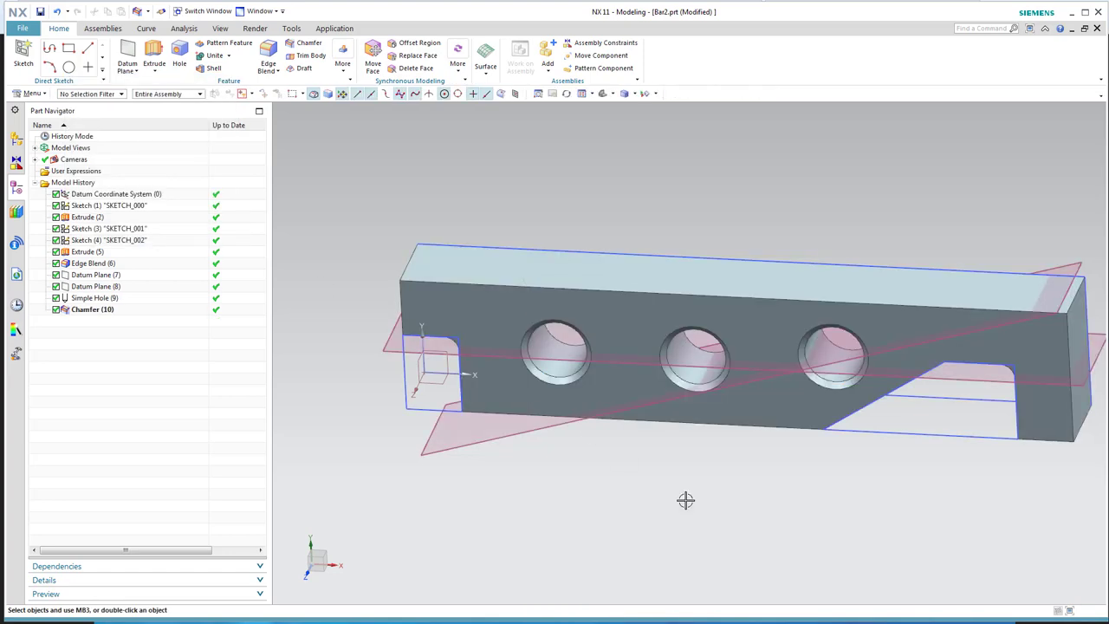
key("F8")
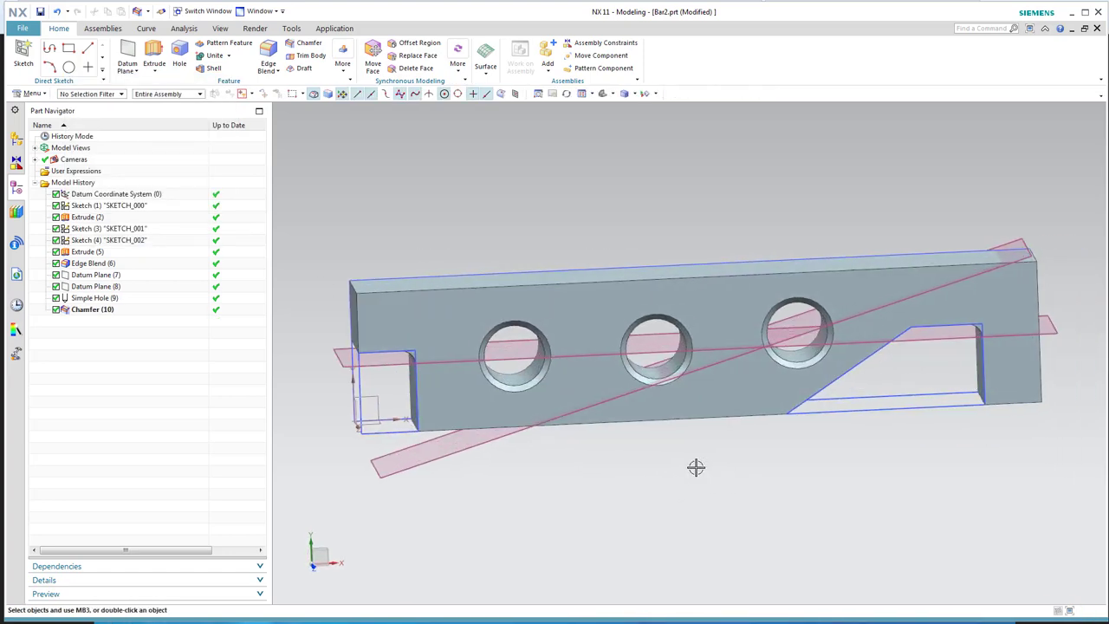